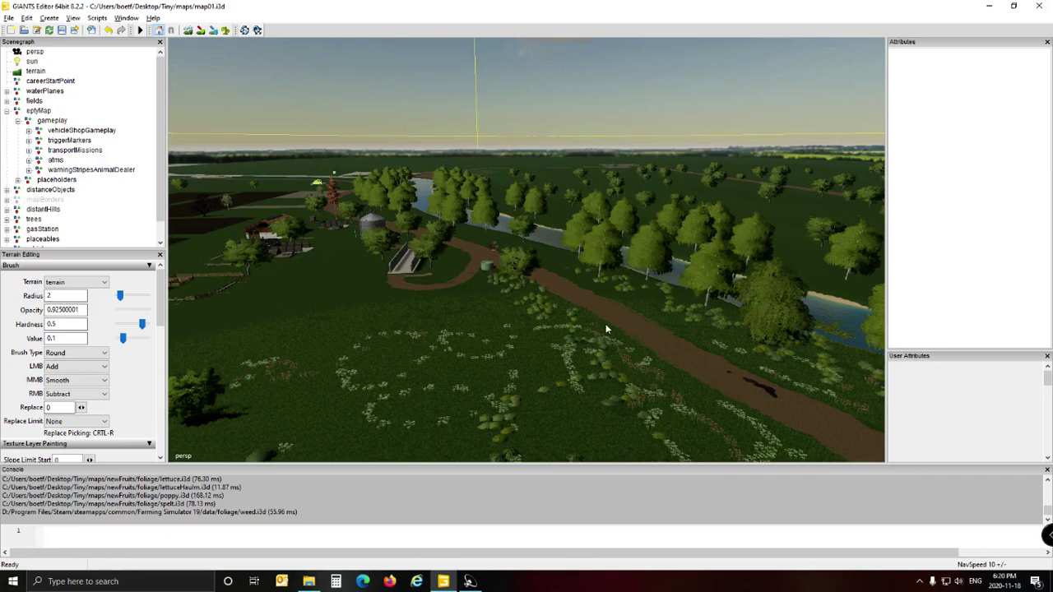
Look over the river, the dirt road, the fields and the farm buildings across map01.
alt+drag(512, 341, 578, 336)
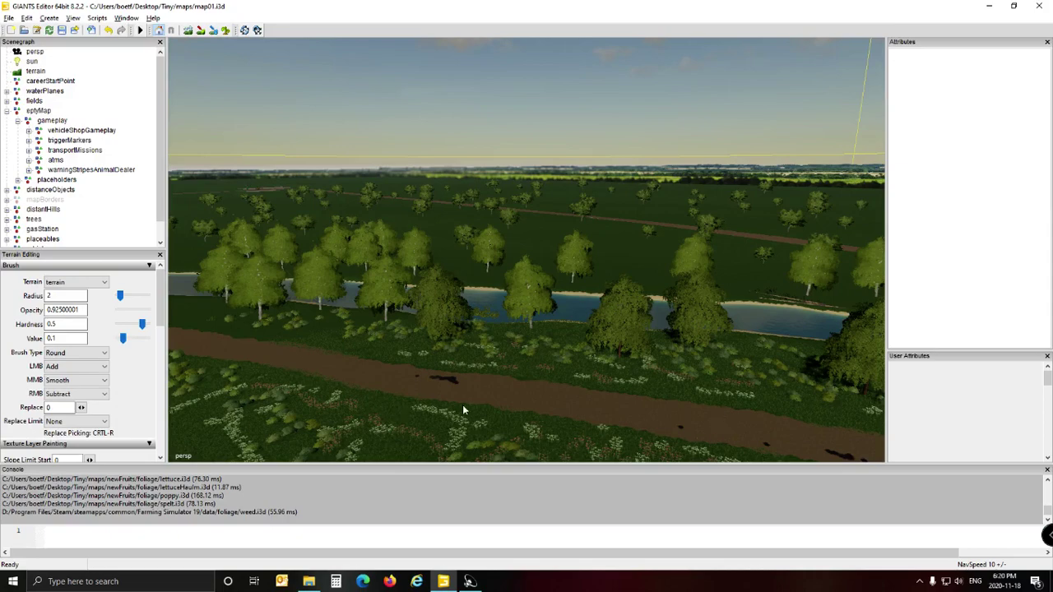
alt+drag(463, 406, 355, 381)
right_drag(356, 385, 359, 396)
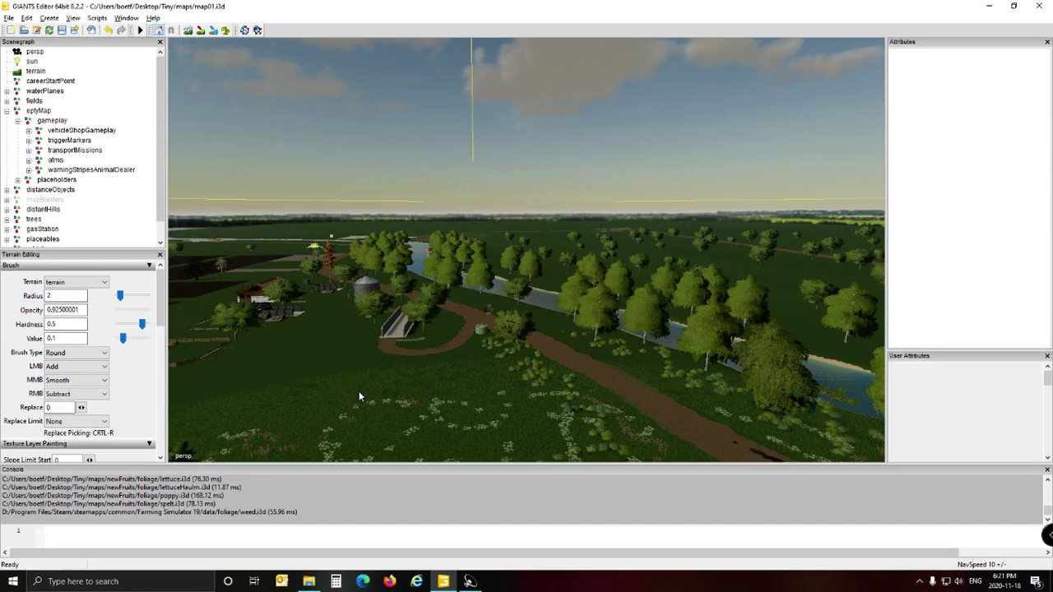
mouse_move(430, 397)
alt+mouse_down()
mouse_move(571, 390)
mouse_move(654, 407)
mouse_move(430, 401)
mouse_move(477, 378)
mouse_move(444, 363)
mouse_move(427, 382)
alt+mouse_up()
scroll(652, 408, down, 3)
scroll(472, 392, up, 1)
scroll(444, 363, up, 3)
scroll(427, 382, up, 2)
middle_drag(427, 381, 738, 409)
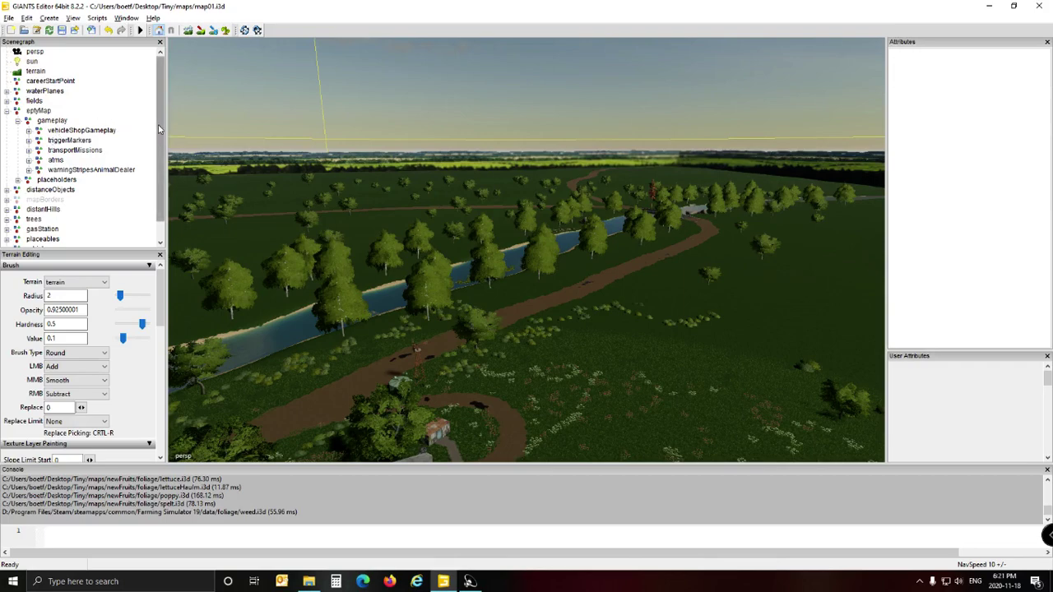
alt+drag(583, 282, 326, 276)
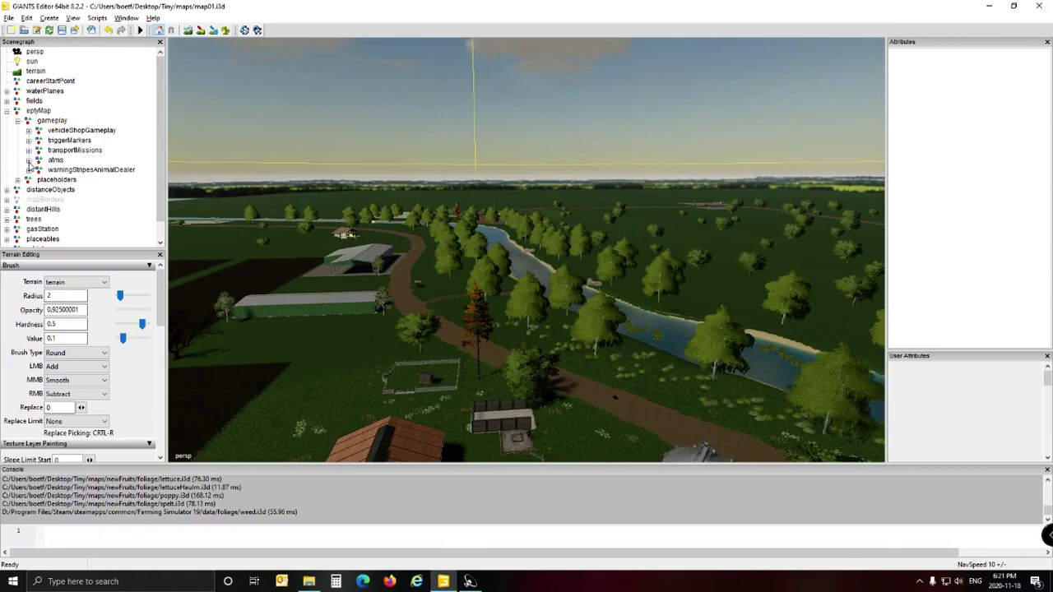
right_drag(407, 238, 635, 245)
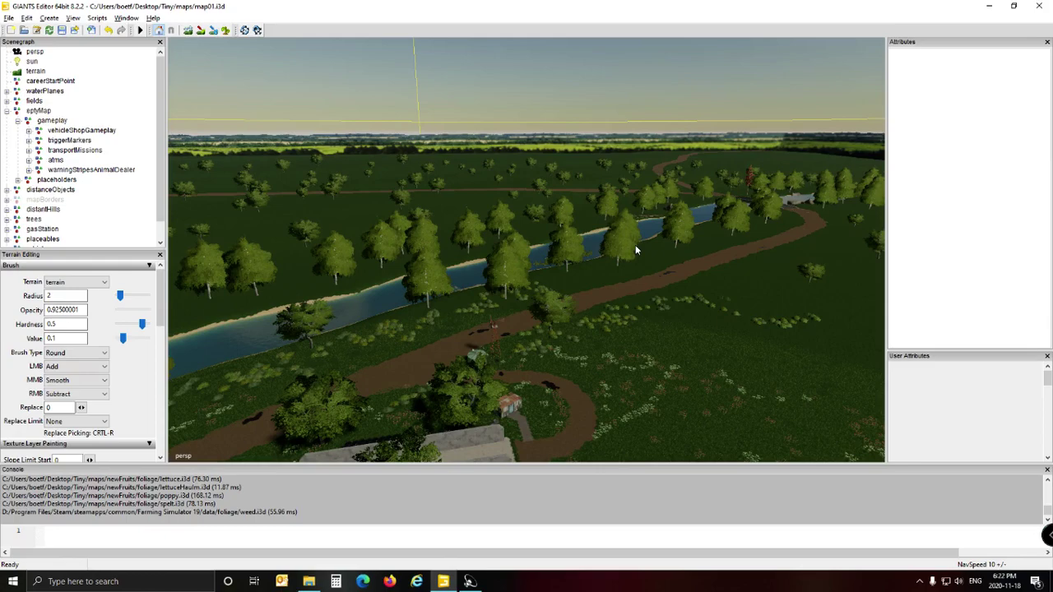
alt+drag(656, 334, 420, 330)
right_drag(420, 329, 524, 351)
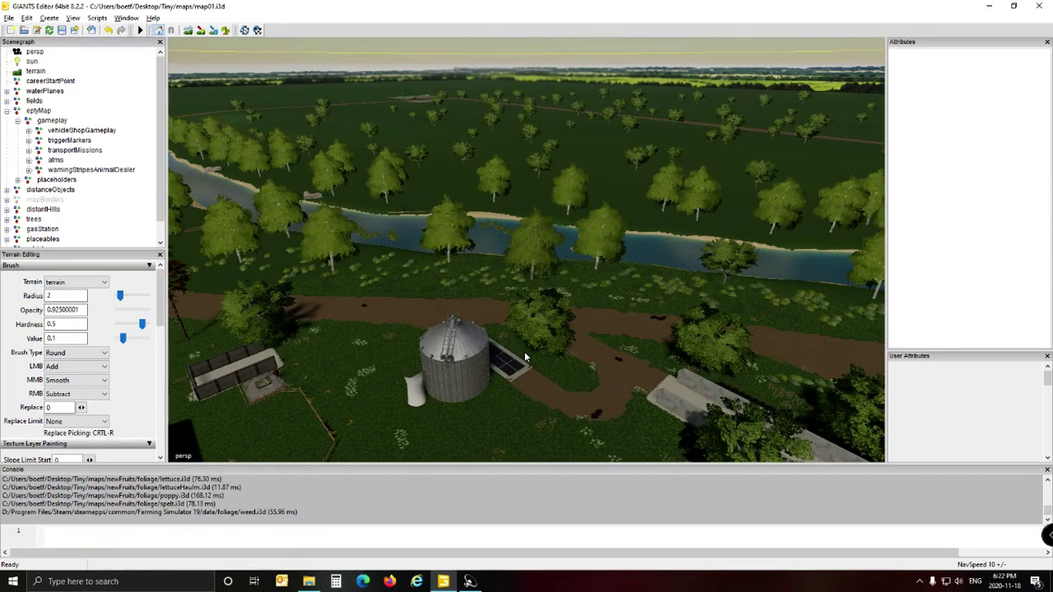
right_drag(524, 351, 466, 227)
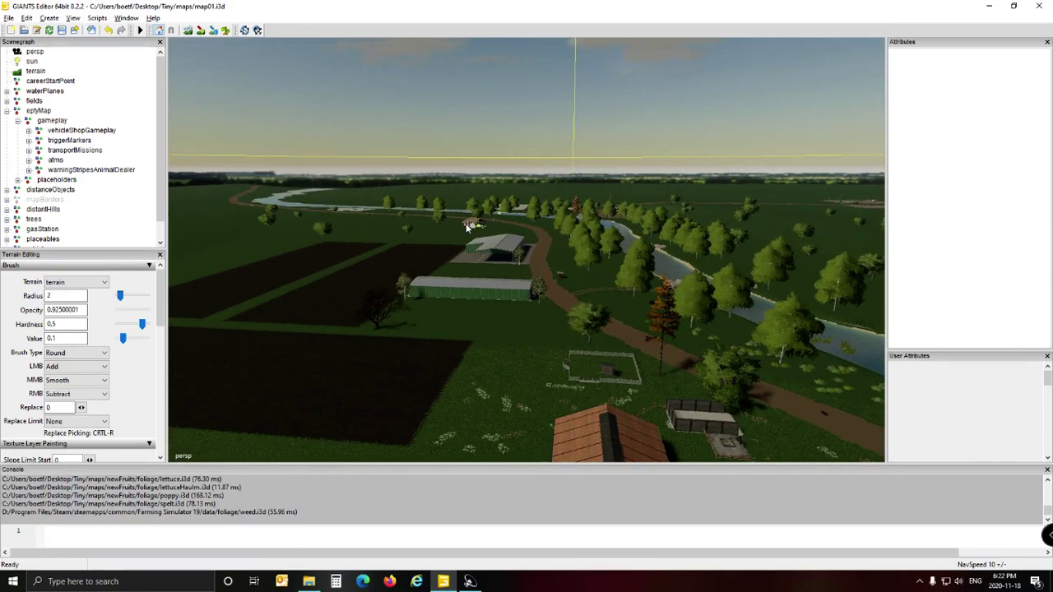
Open mapDE.i3d from the Farming Simulator 19 data/maps folder in GIANTS Editor version 8.2.2.
click(309, 581)
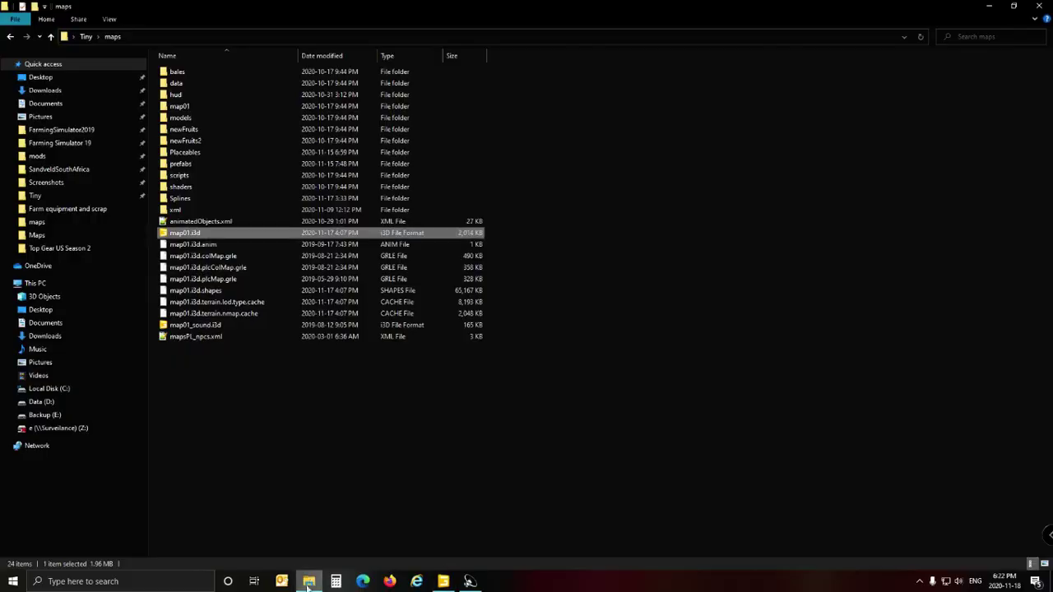
click(90, 142)
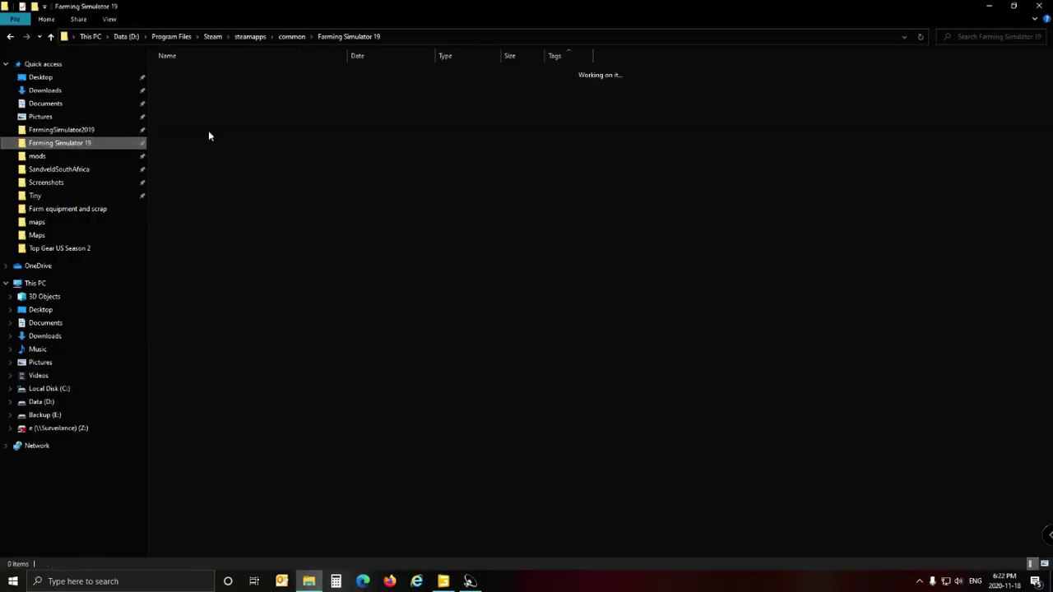
double_click(189, 72)
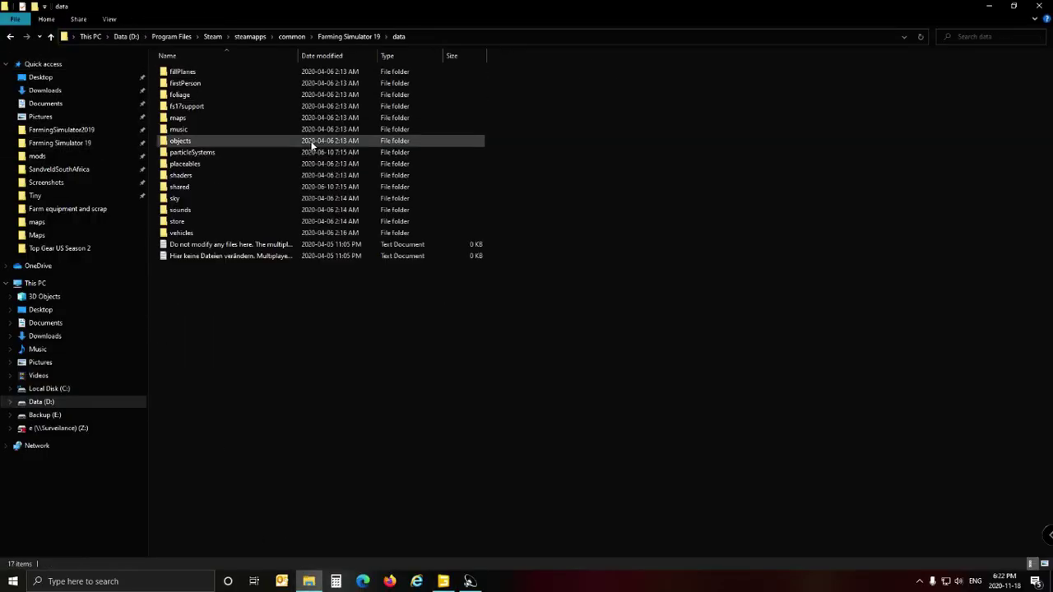
double_click(189, 117)
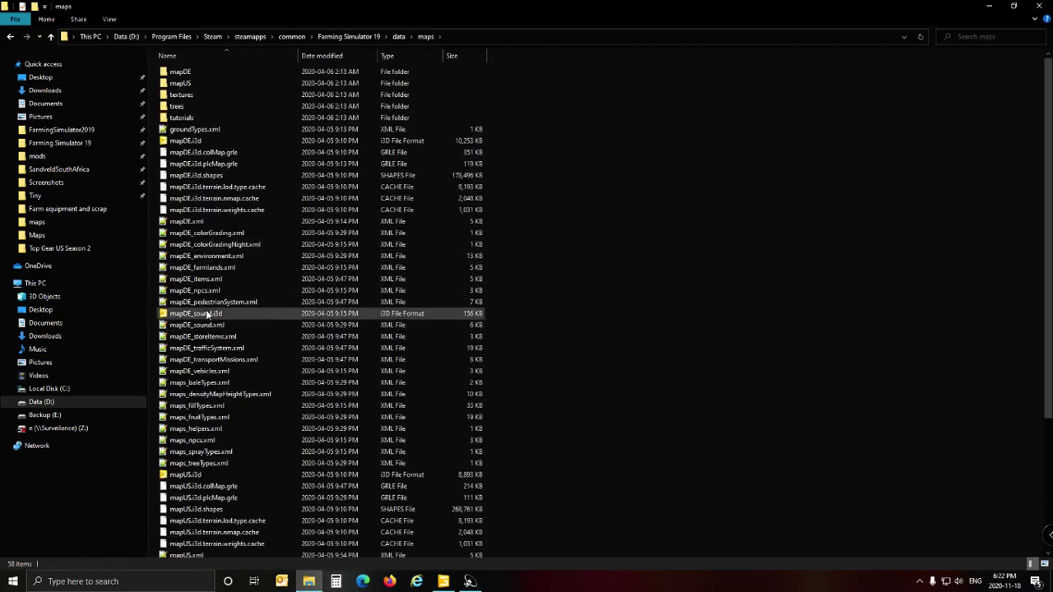
double_click(196, 143)
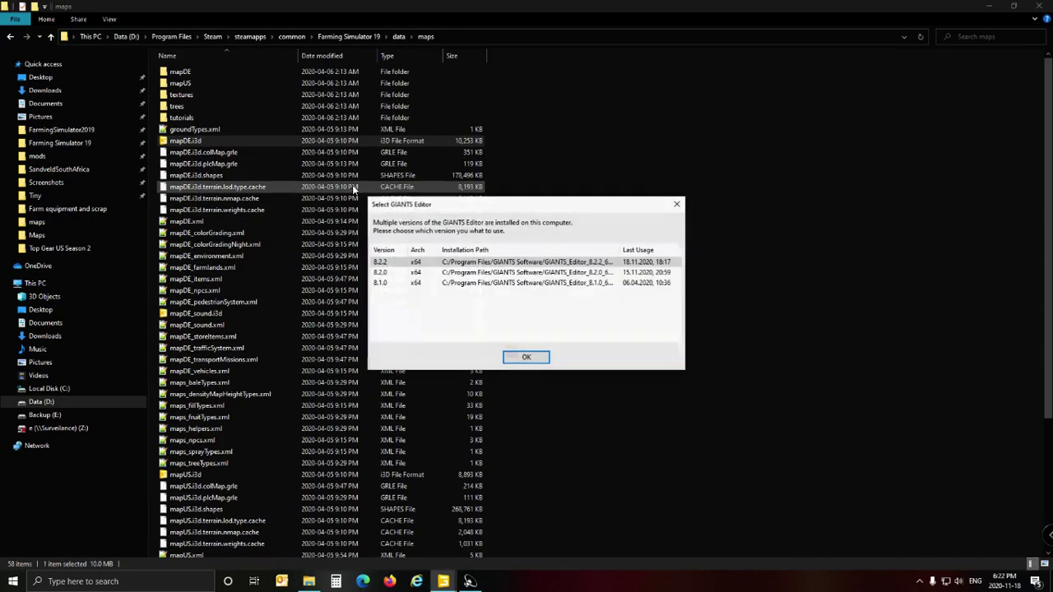
click(535, 359)
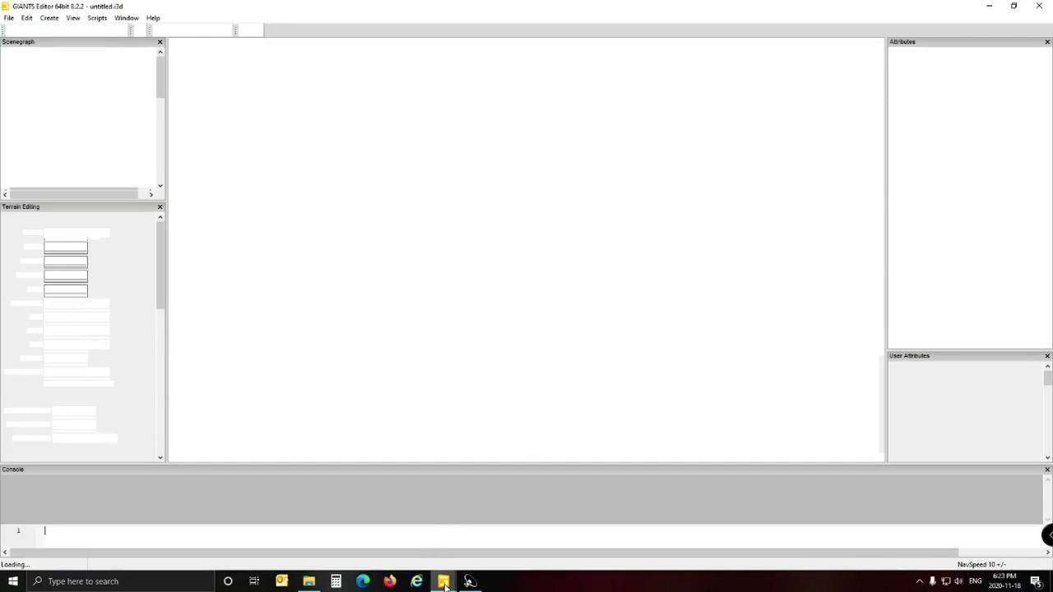
mouse_move(446, 585)
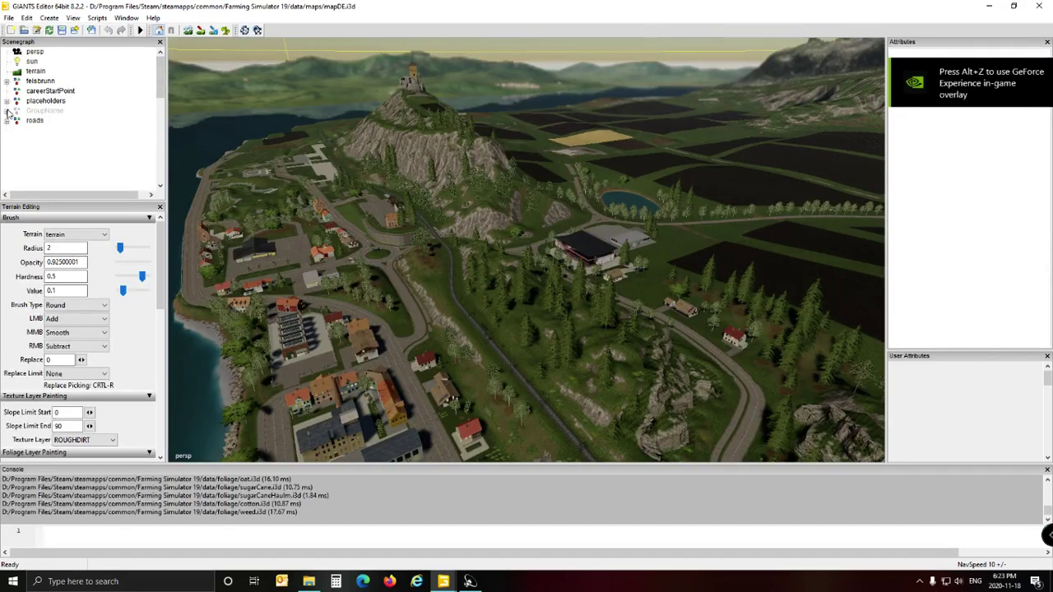
Expand the felsbrunn group, select its splines group to view the road splines, and expand it to its subgroups.
click(7, 81)
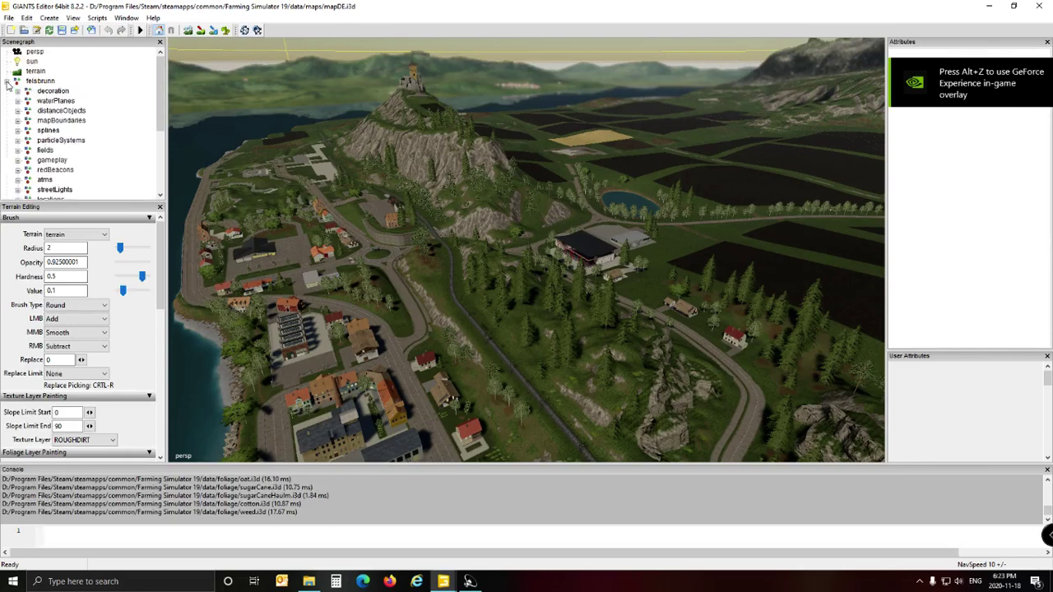
scroll(31, 129, down, 1)
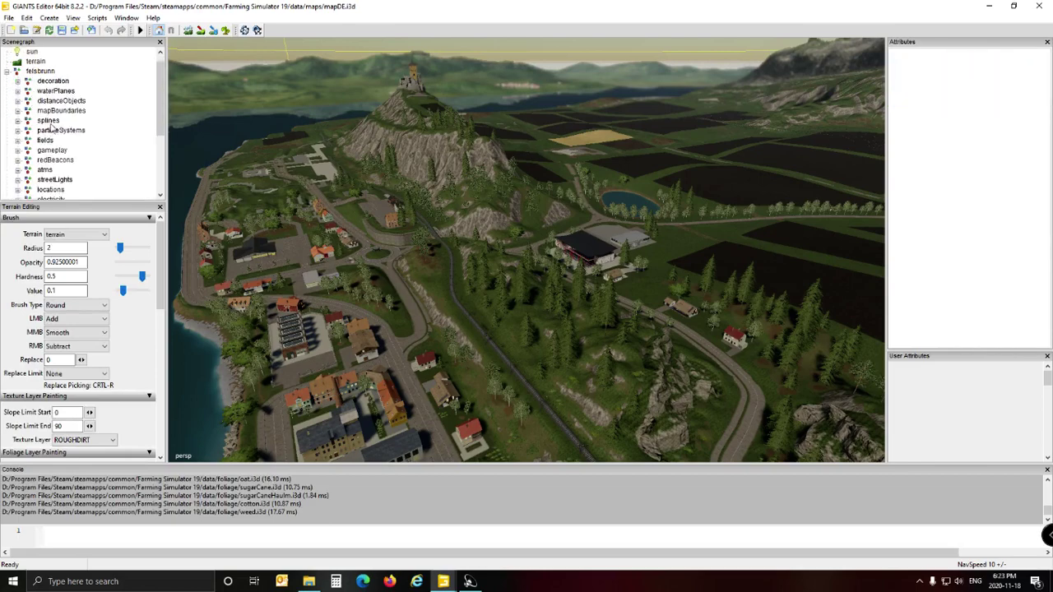
click(49, 121)
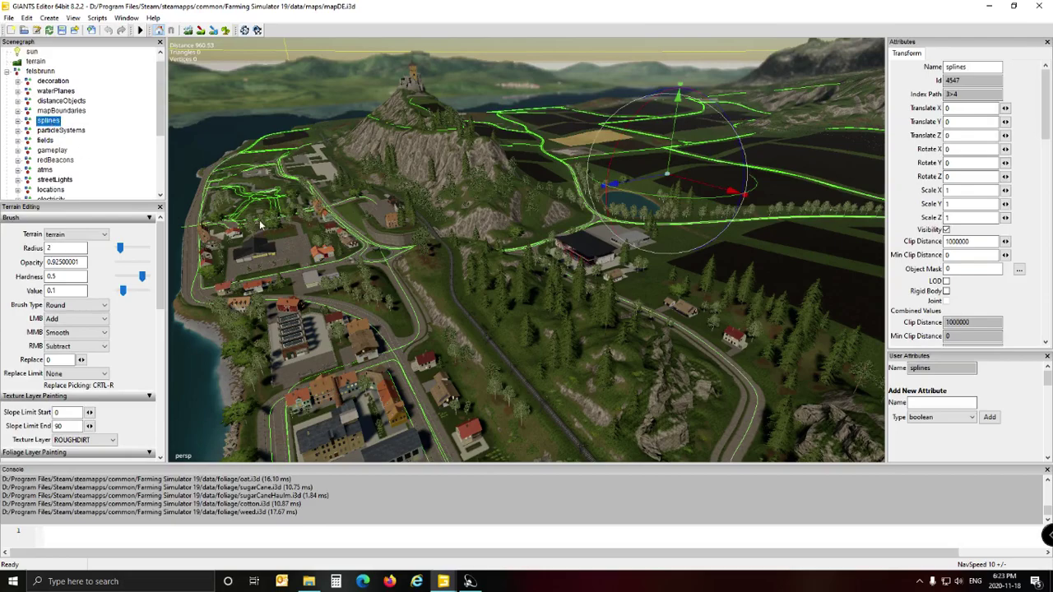
alt+drag(268, 223, 274, 257)
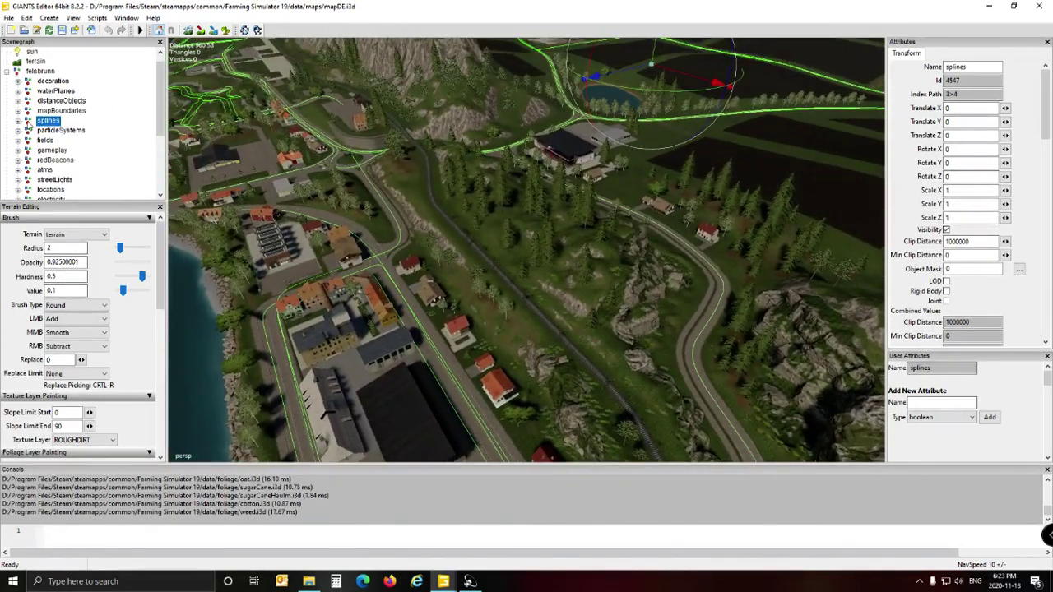
click(18, 122)
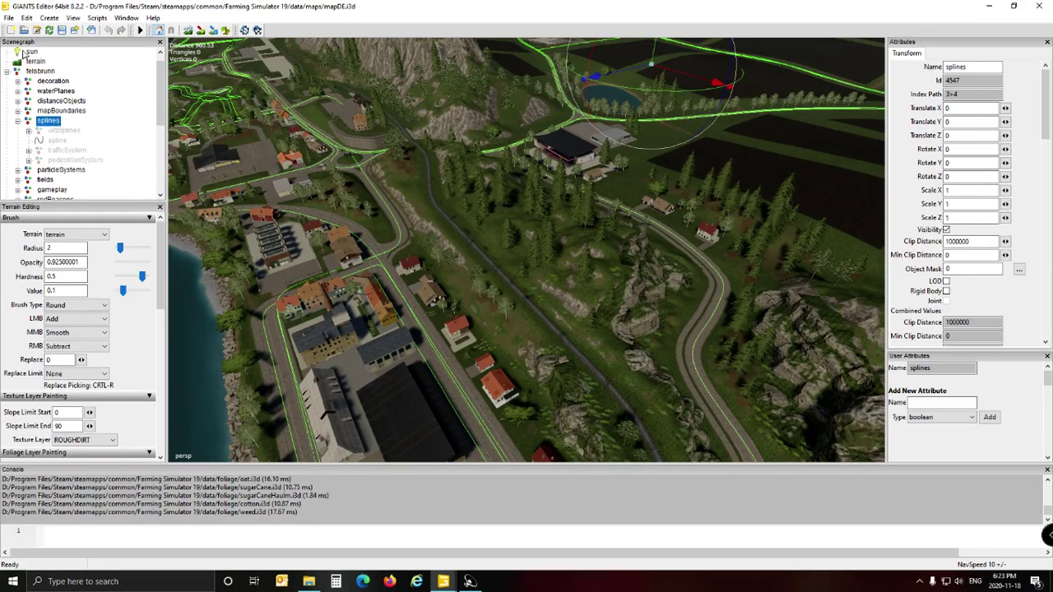
click(9, 20)
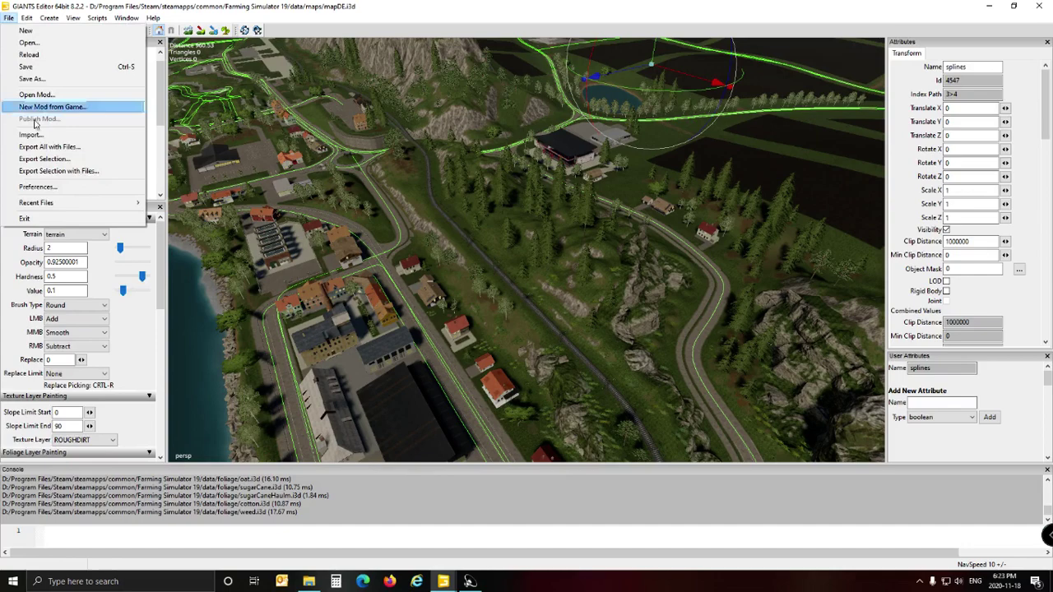
click(59, 174)
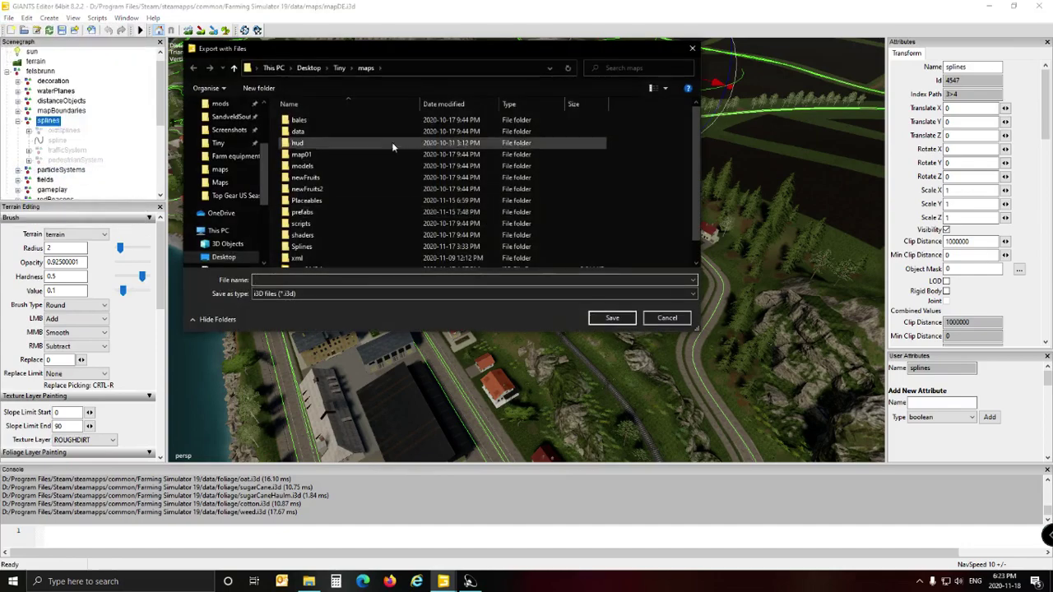
click(340, 69)
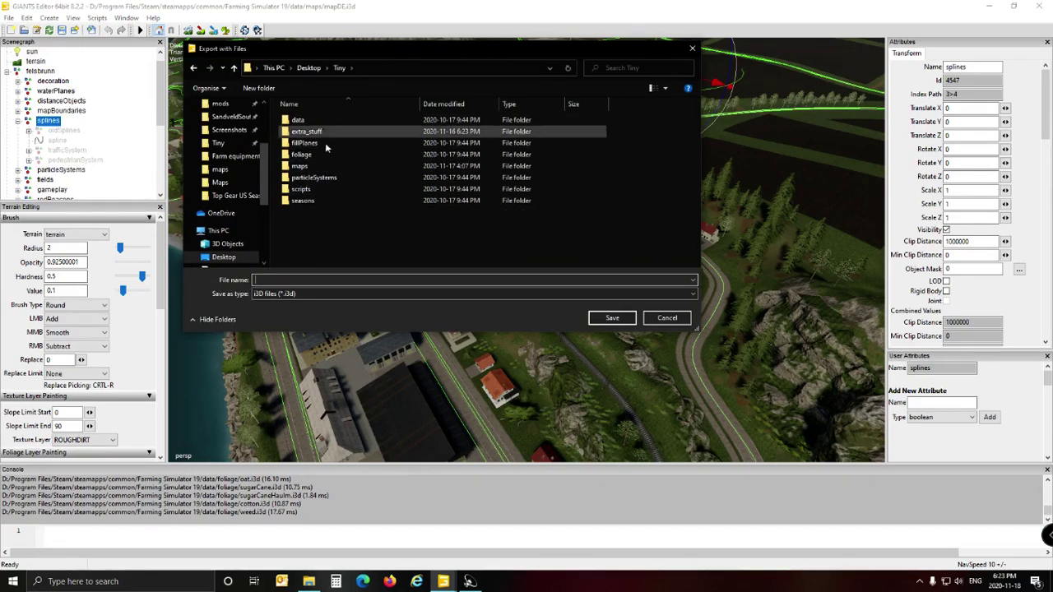
click(329, 168)
double_click(329, 166)
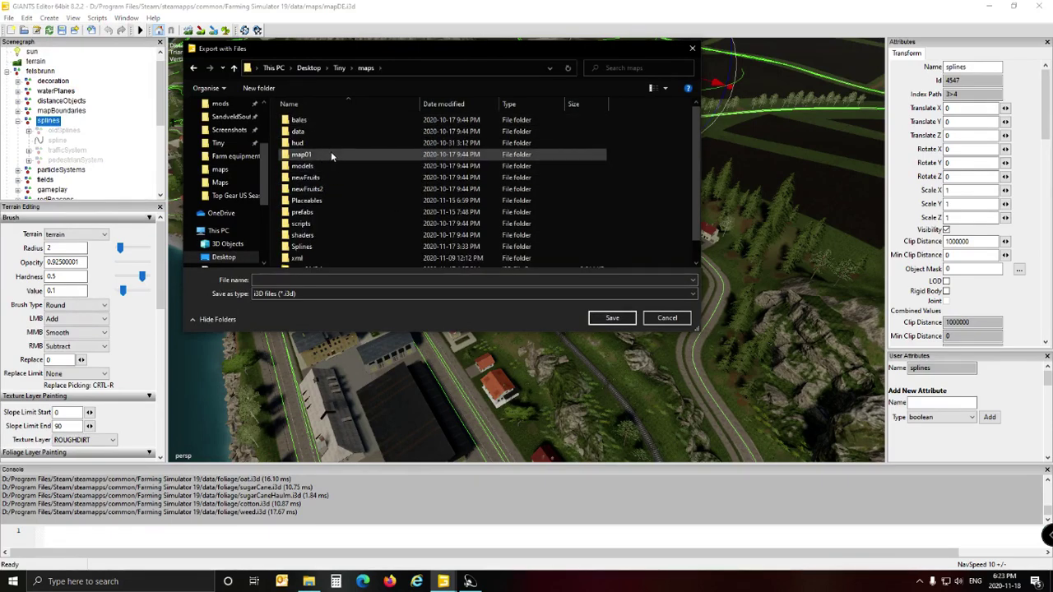
scroll(330, 152, down, 1)
double_click(344, 224)
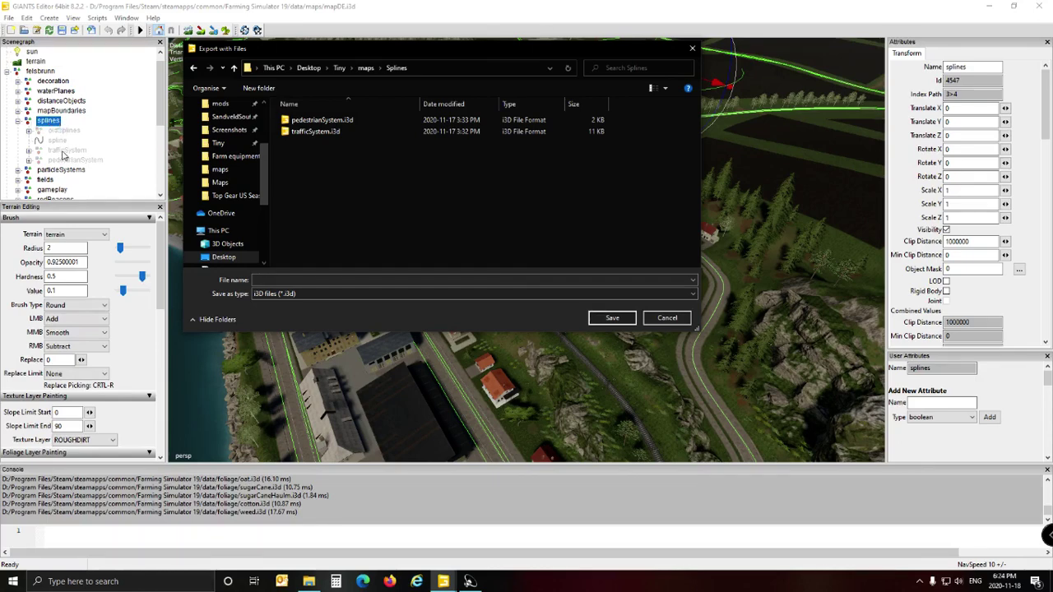
click(673, 320)
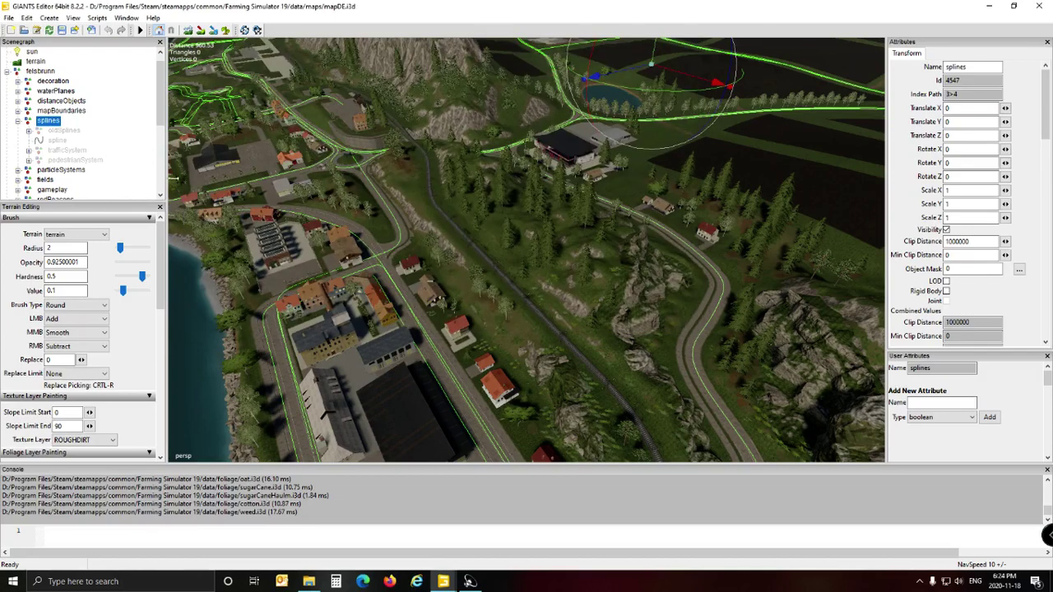
Compare the user attributes of the splines, trafficSystem and pedestrianSystem groups, ending with trafficSystem selected.
click(67, 150)
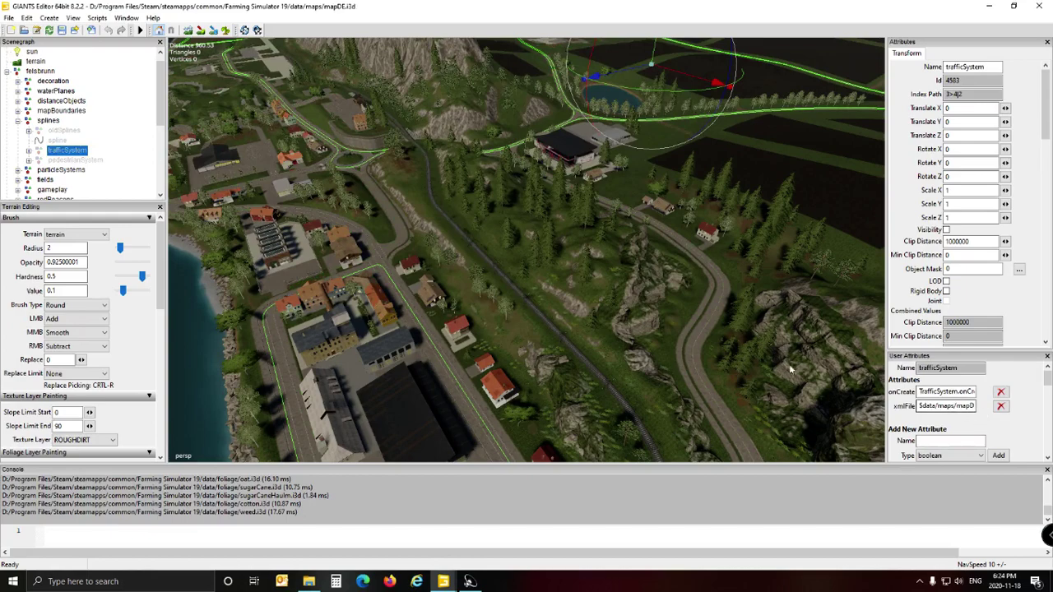
click(49, 121)
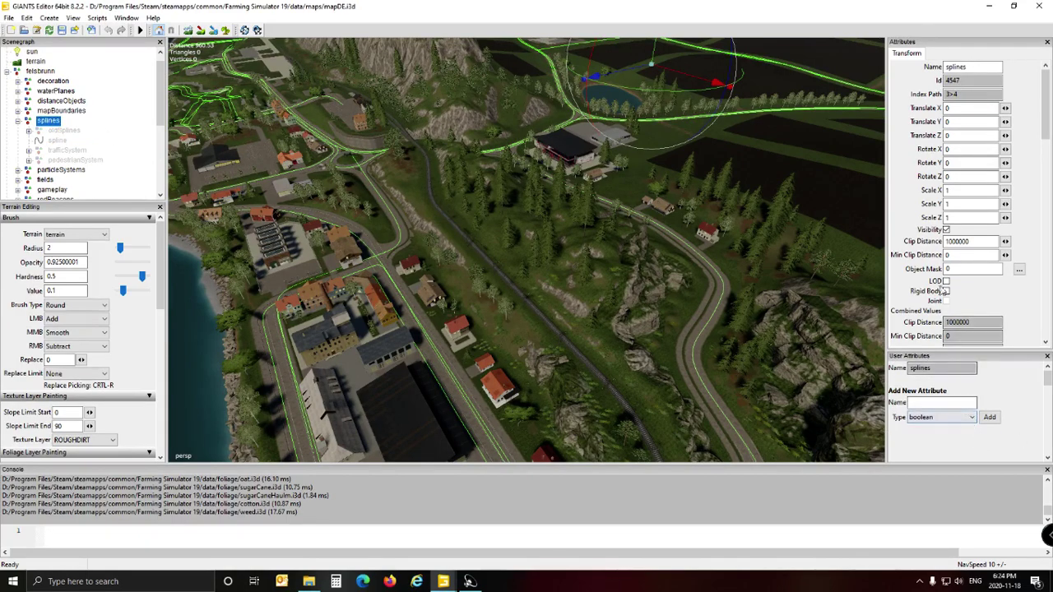
click(58, 153)
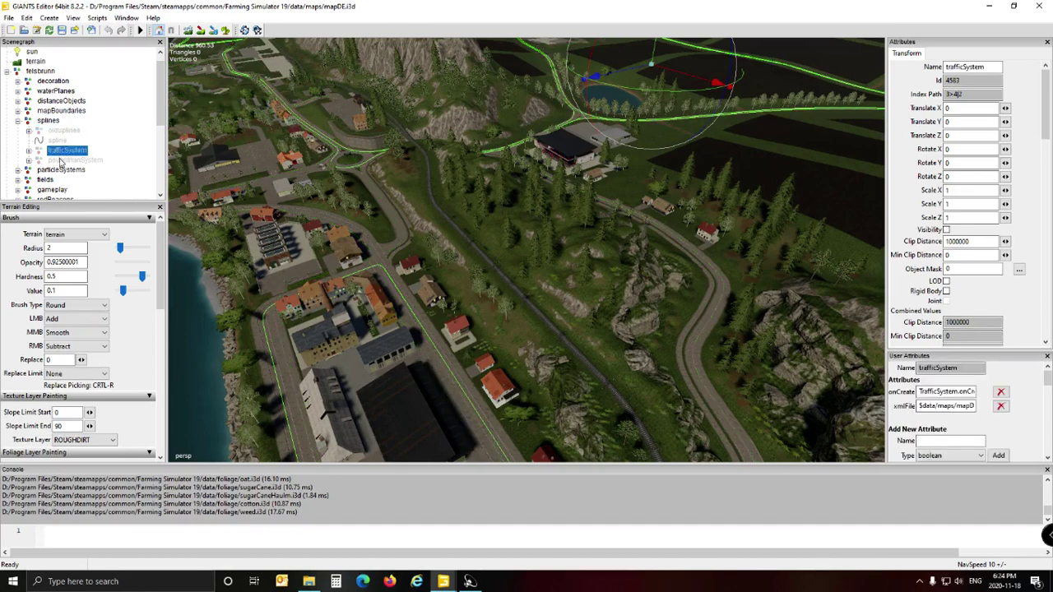
click(62, 160)
click(61, 150)
Try to export the trafficSystem group with its files as trafficSystem.i3d in the Tiny map's maps/Splines folder.
click(8, 17)
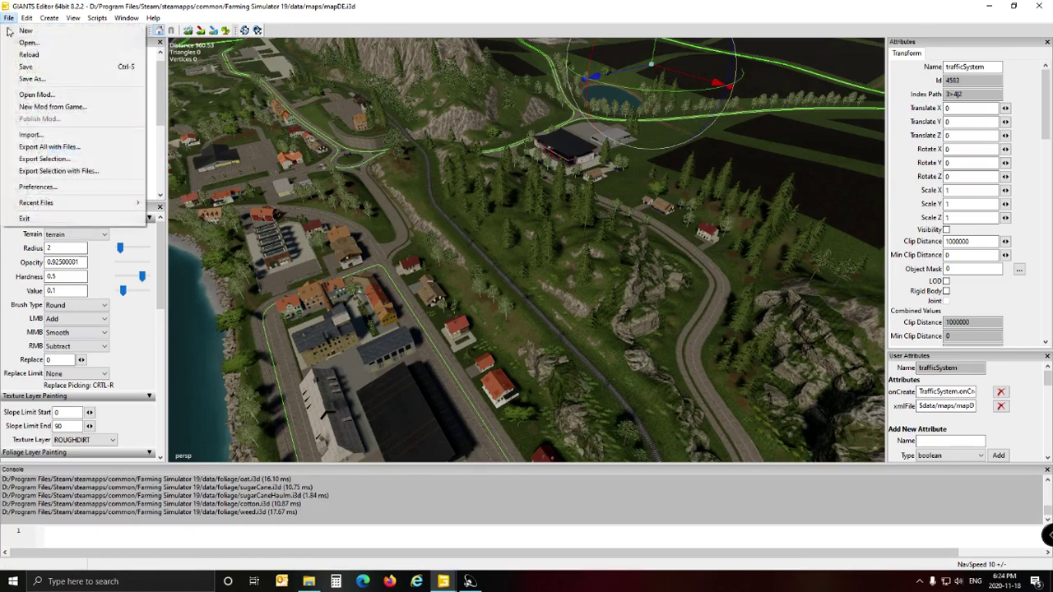
click(60, 172)
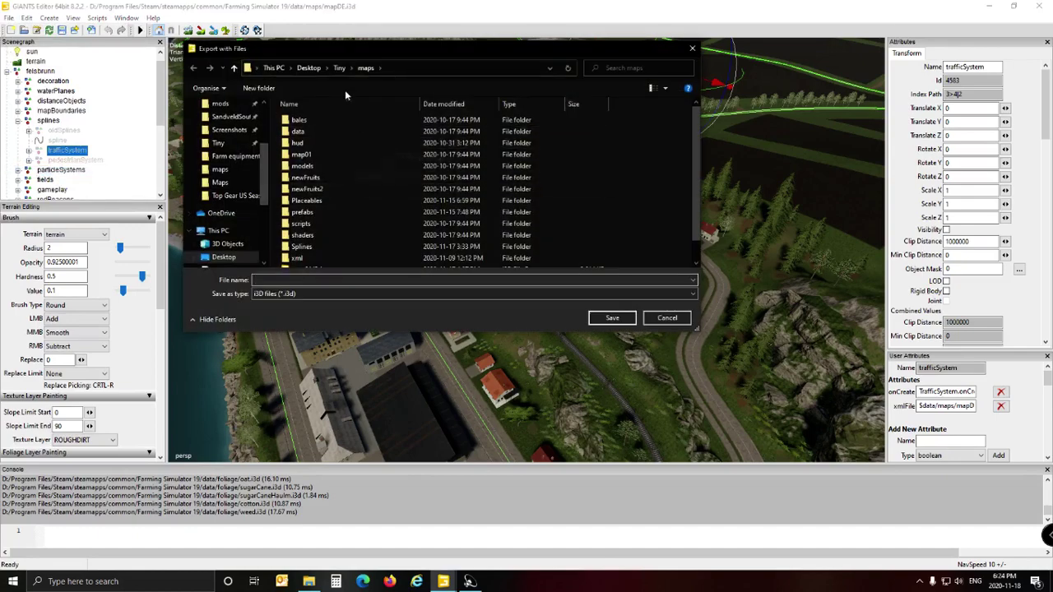
scroll(338, 185, down, 1)
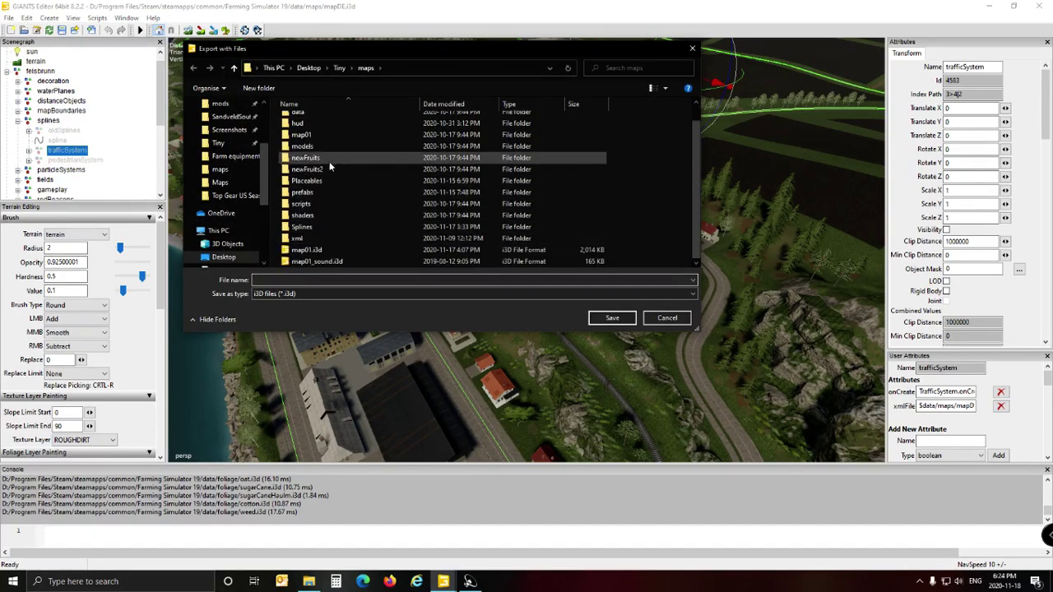
double_click(329, 225)
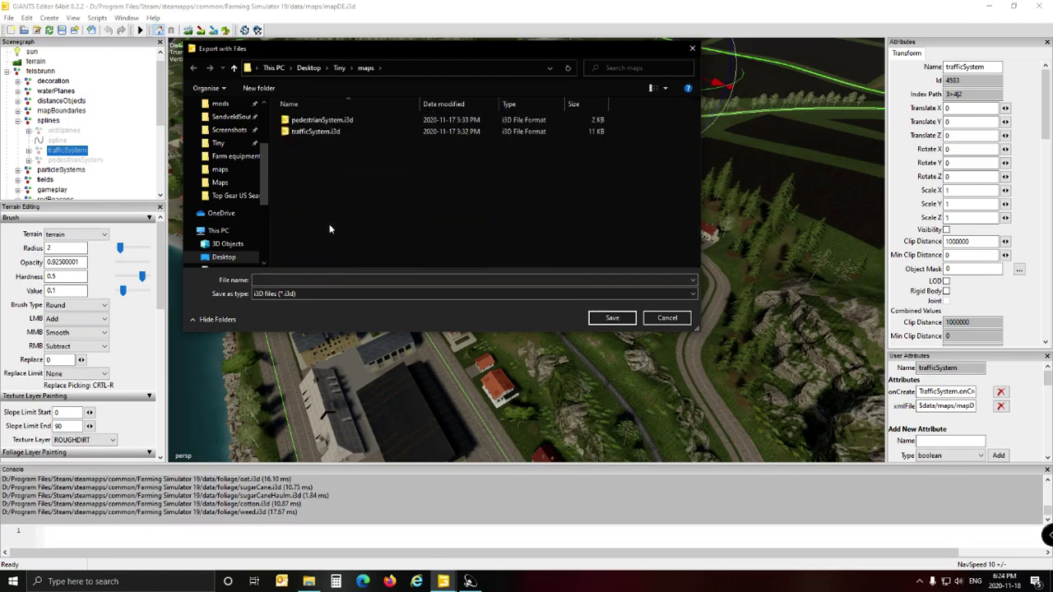
click(316, 132)
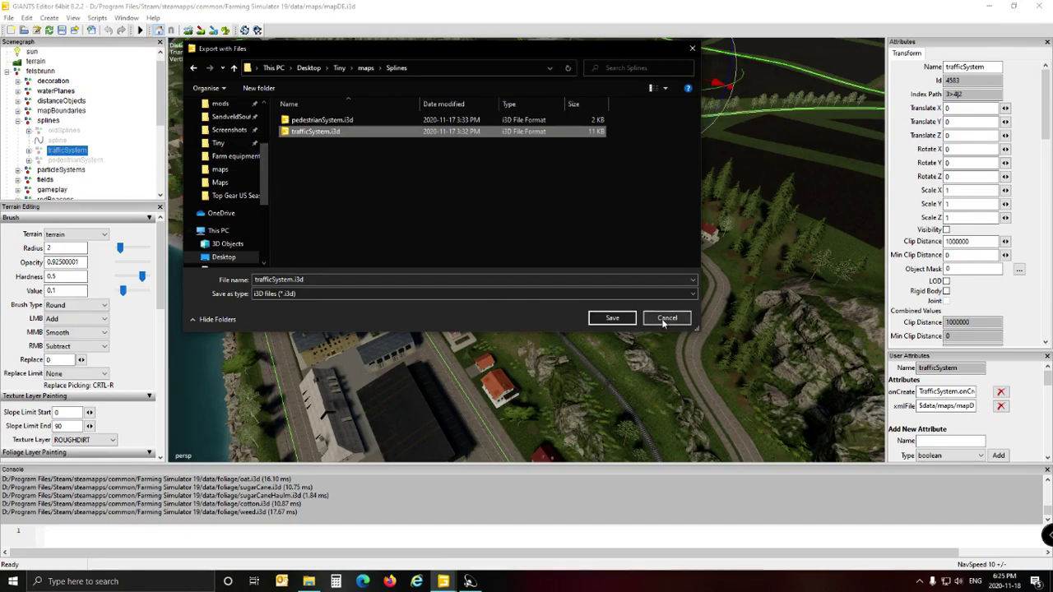
click(666, 318)
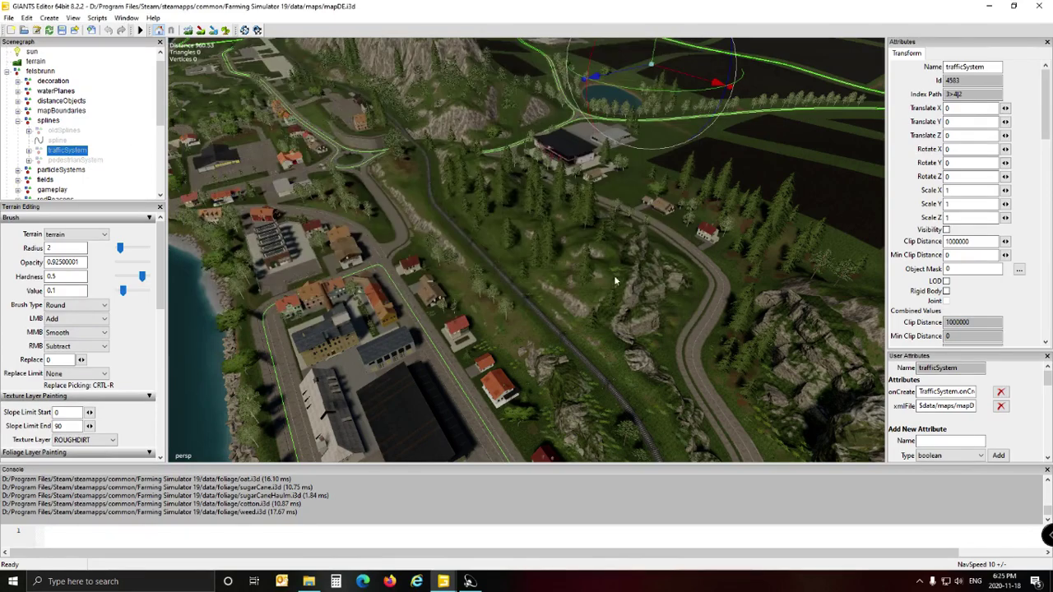
Close mapDE.i3d without saving changes, and close the game's maps folder window.
click(1038, 7)
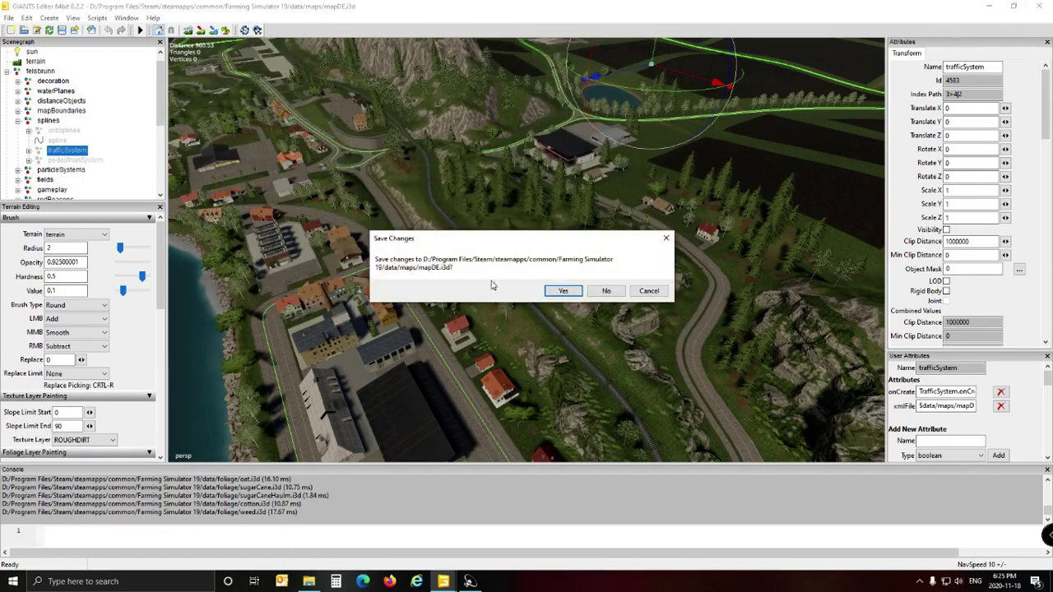
click(606, 292)
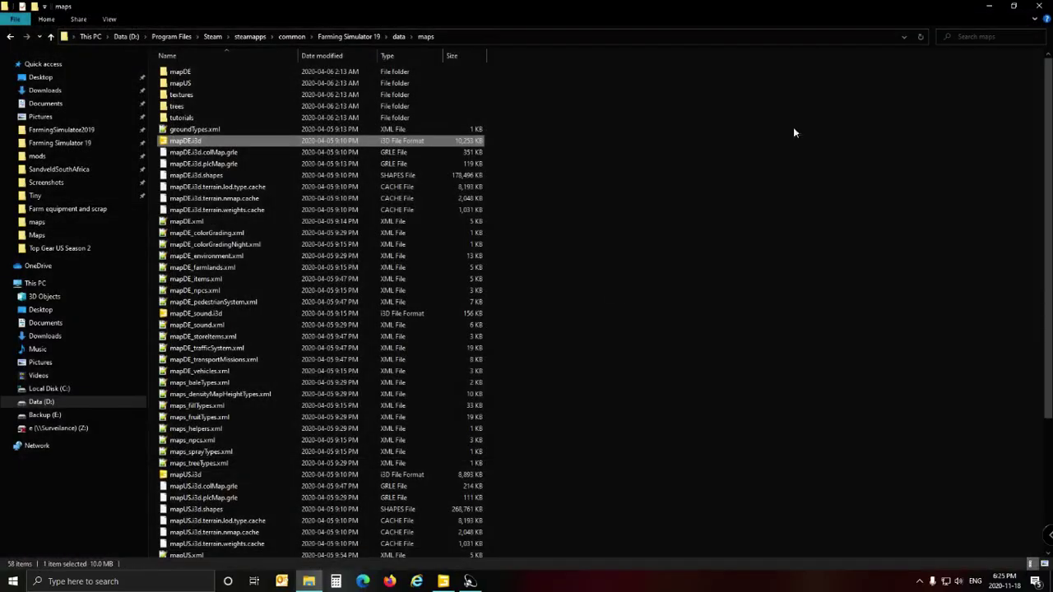
click(1039, 7)
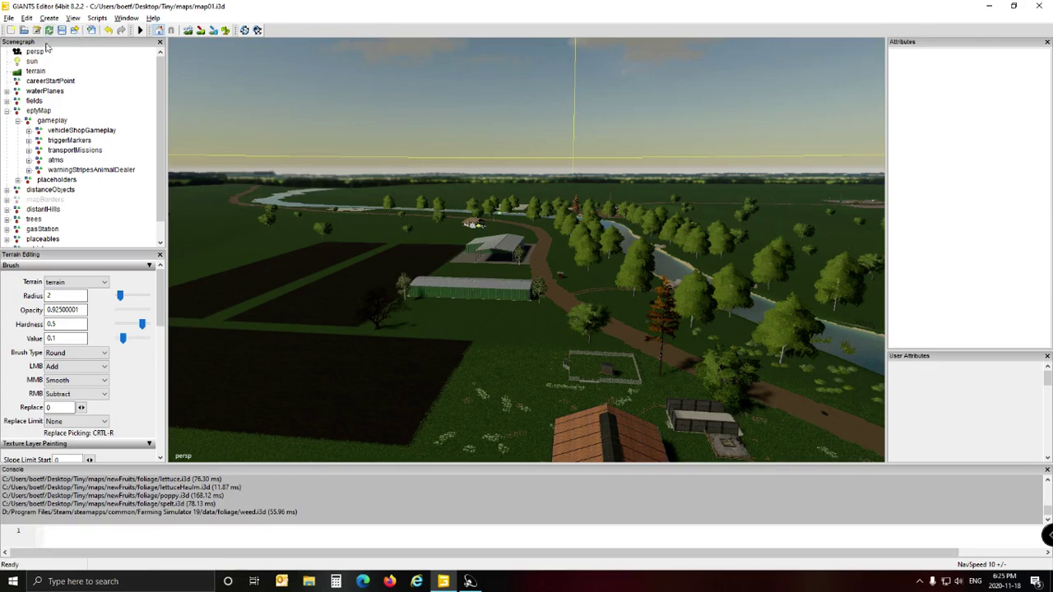
Import trafficSystem.i3d from the Tiny map's maps/Splines folder into map01.i3d.
click(9, 18)
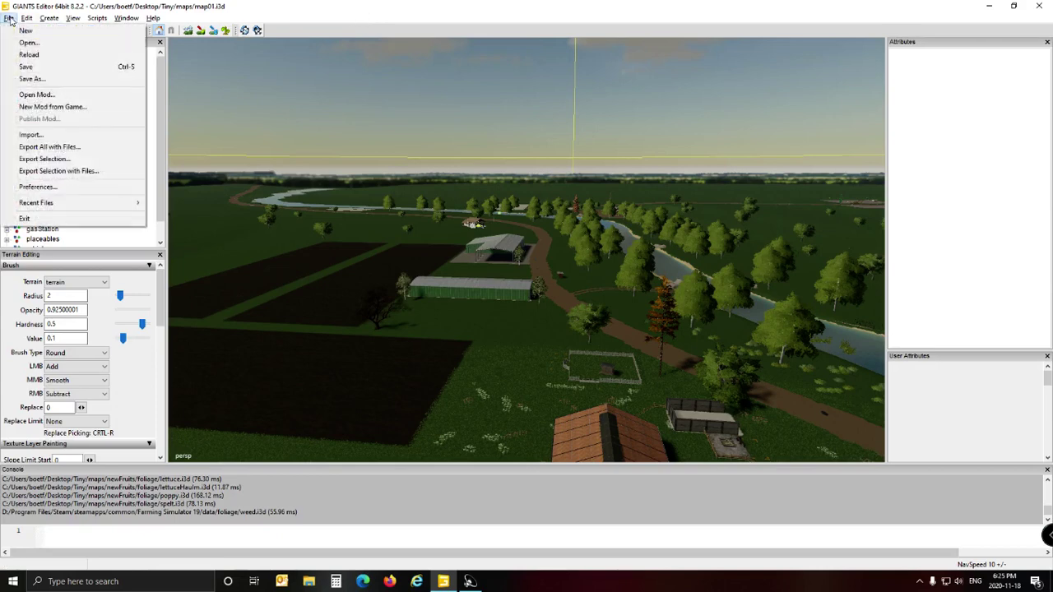
click(32, 135)
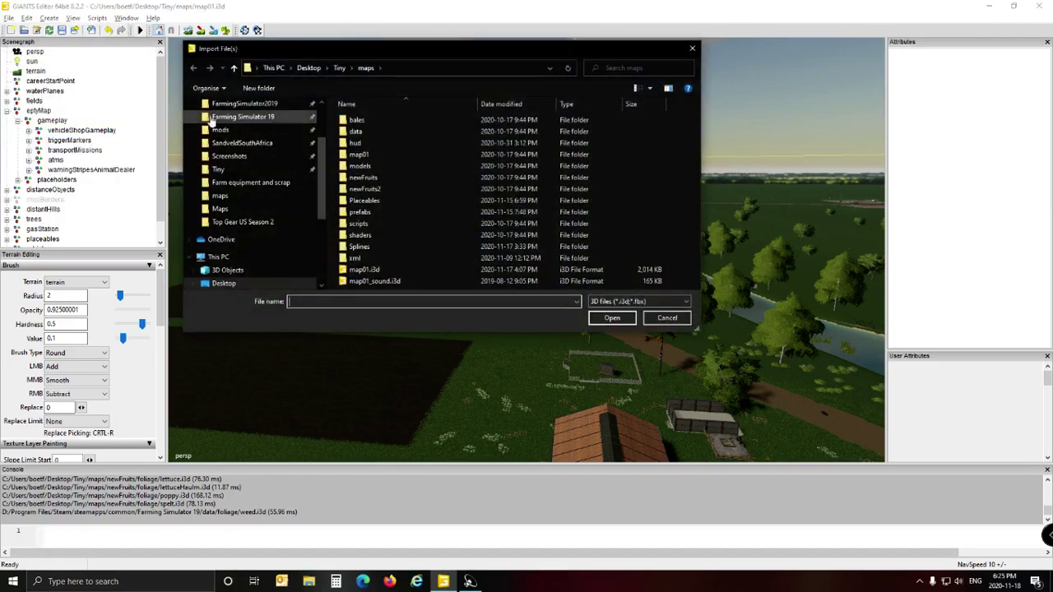
double_click(360, 246)
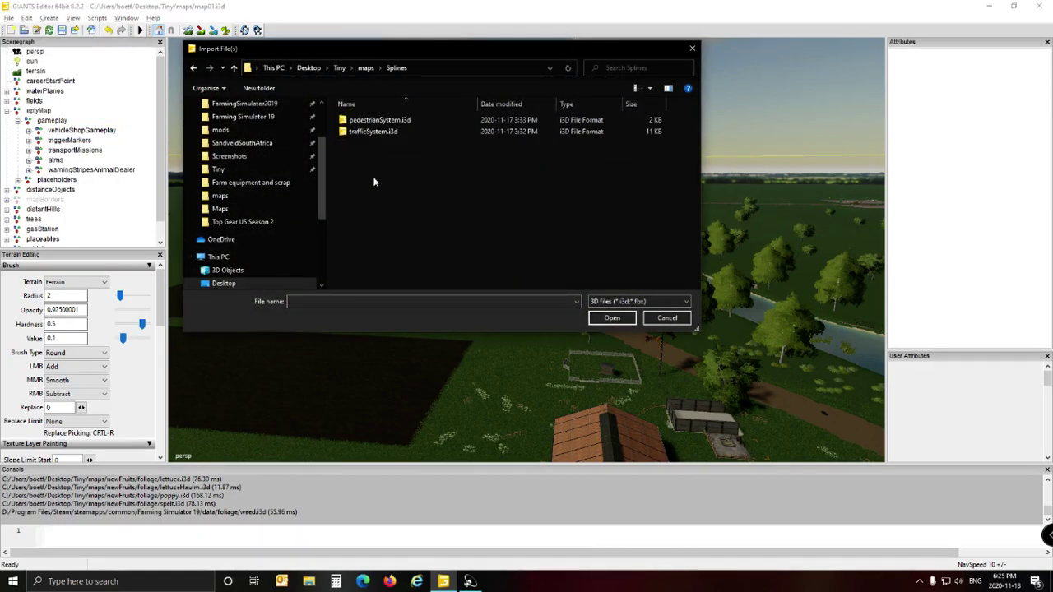
click(359, 132)
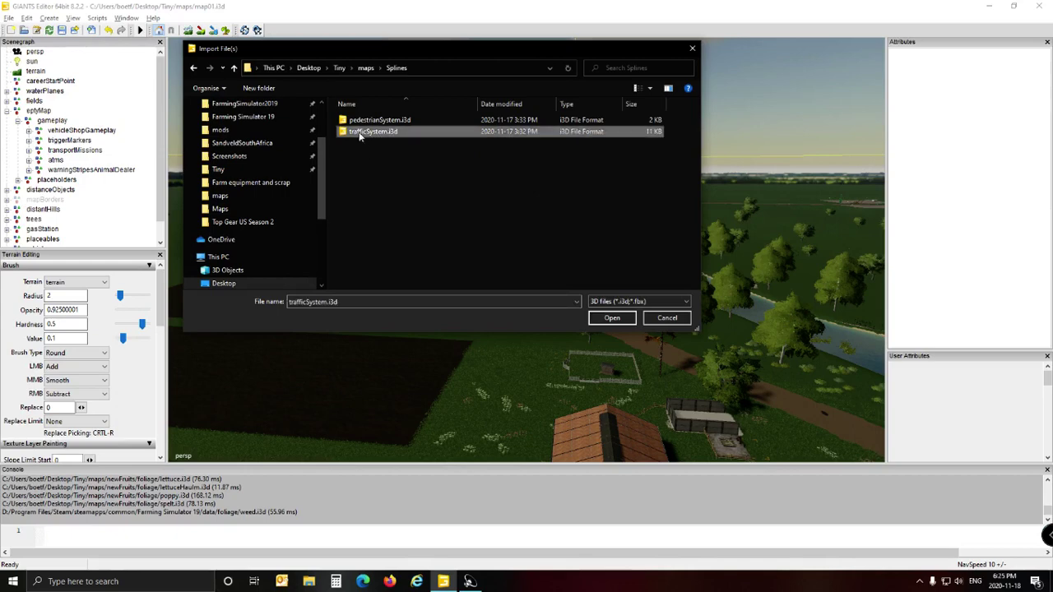
click(609, 319)
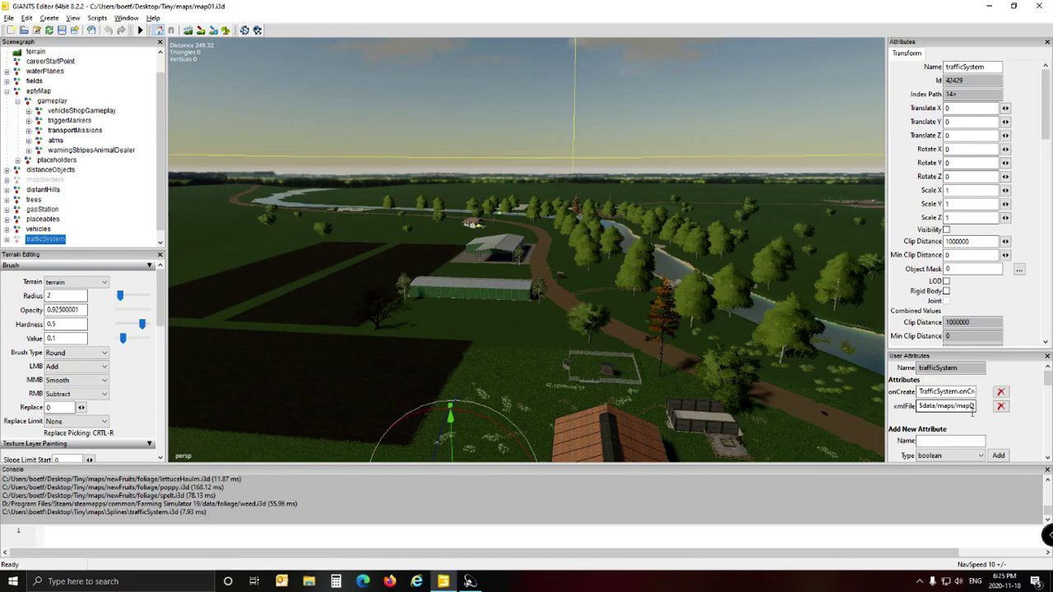
Read through the full xmlFile path in the imported trafficSystem group's user attributes.
key(Right)
key(Right)
key(Right)
key(Right)
key(Right)
key(Right)
key(Right)
key(Right)
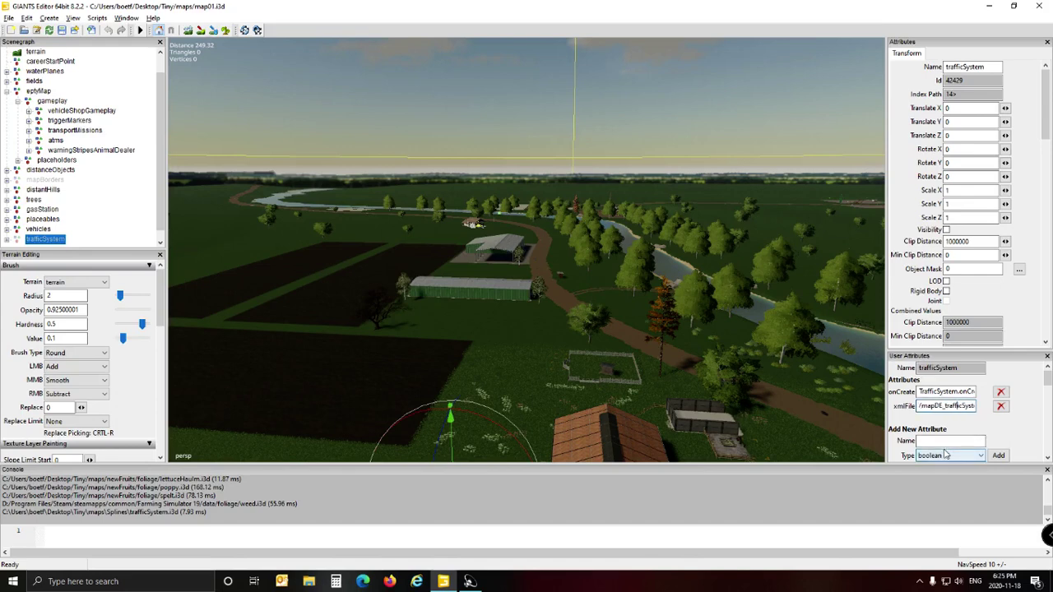
key(Right)
key(Right)
key(Right)
key(Right)
key(Right)
key(Right)
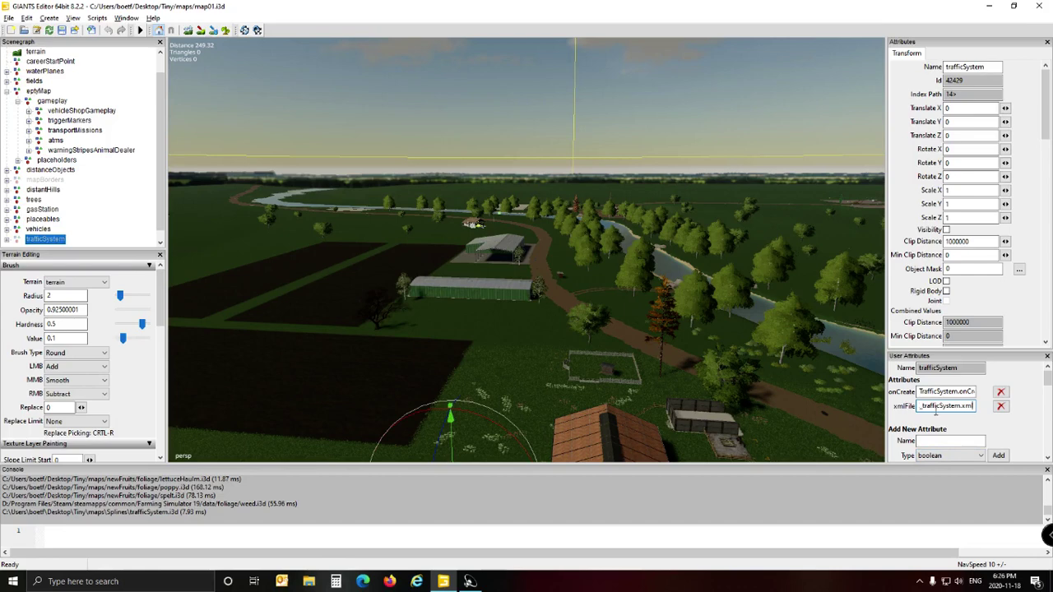
text(maps/mapDE_traffic)
key(Home)
text($data/)
Switch to File Explorer and open mapDE_trafficSystem.xml from the Farming Simulator 19 data/maps folder in Notepad++.
click(309, 581)
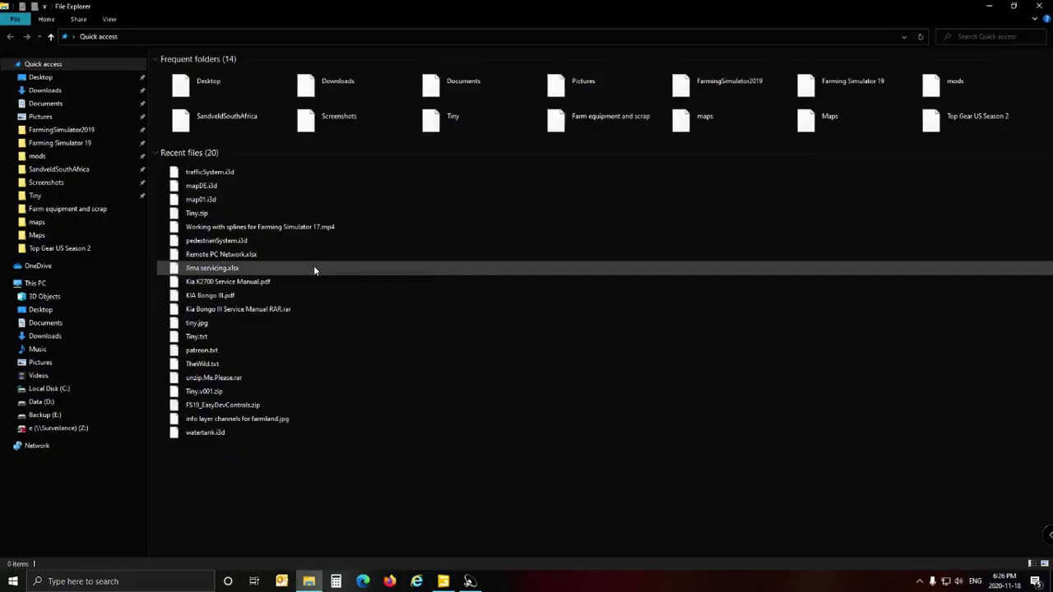
click(47, 143)
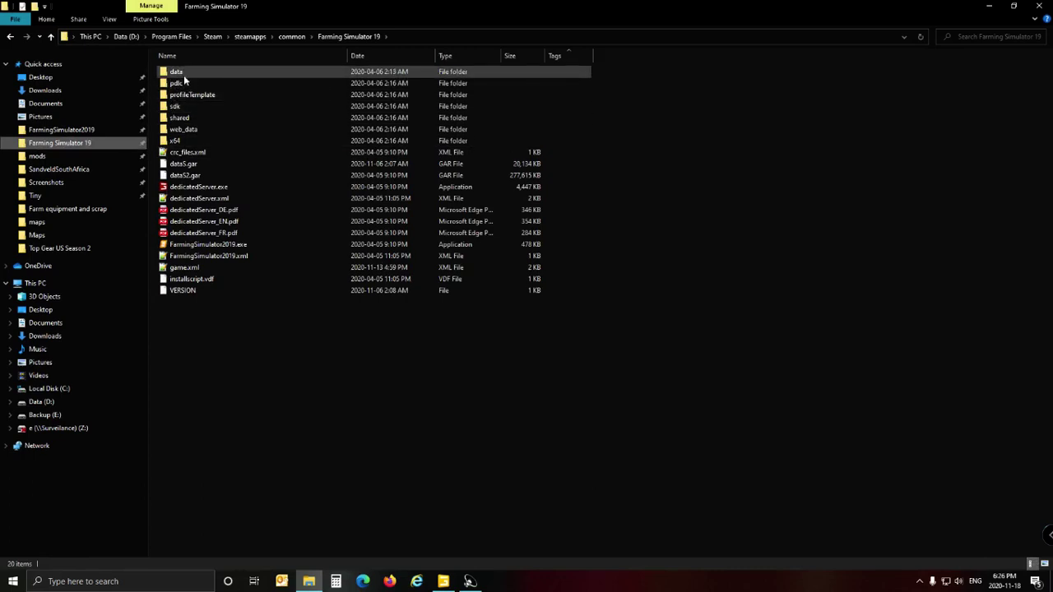
double_click(178, 73)
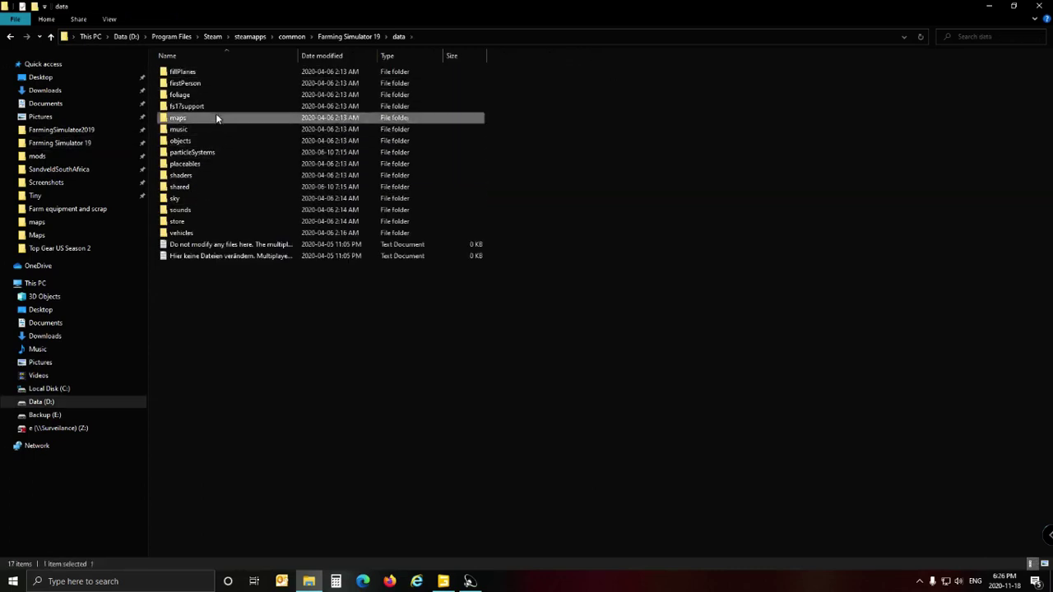
double_click(217, 118)
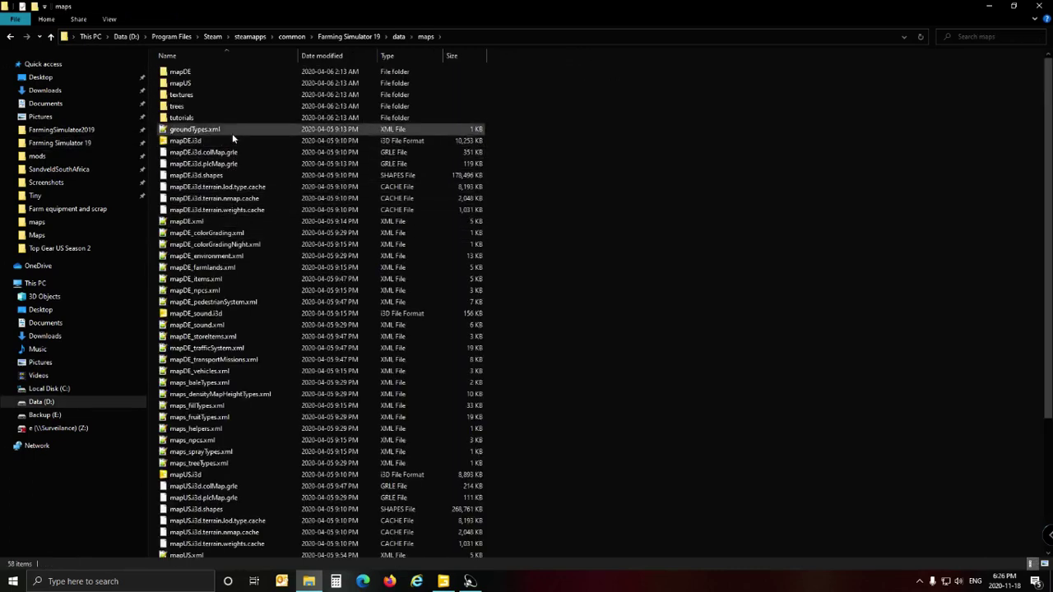
click(251, 304)
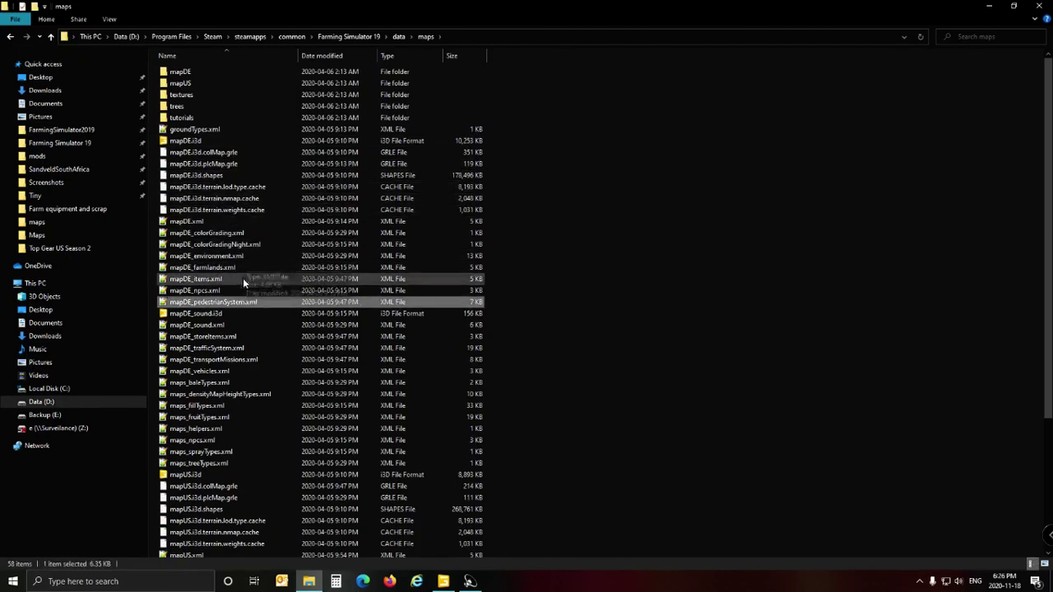
double_click(221, 351)
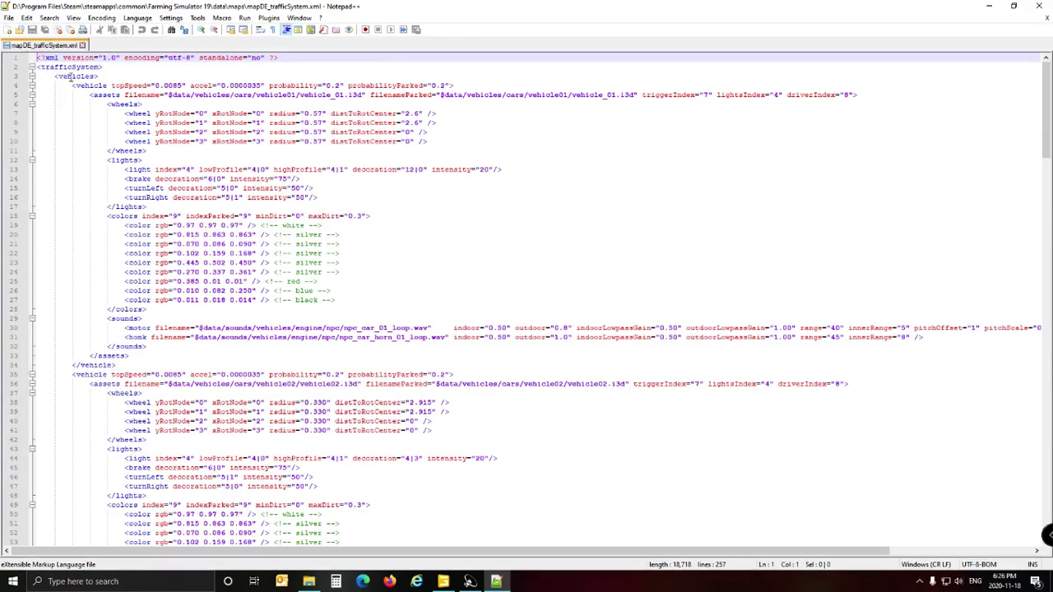
Examine the successive vehicle entries in mapDE_trafficSystem.xml, including their asset file paths and probabilities.
click(91, 85)
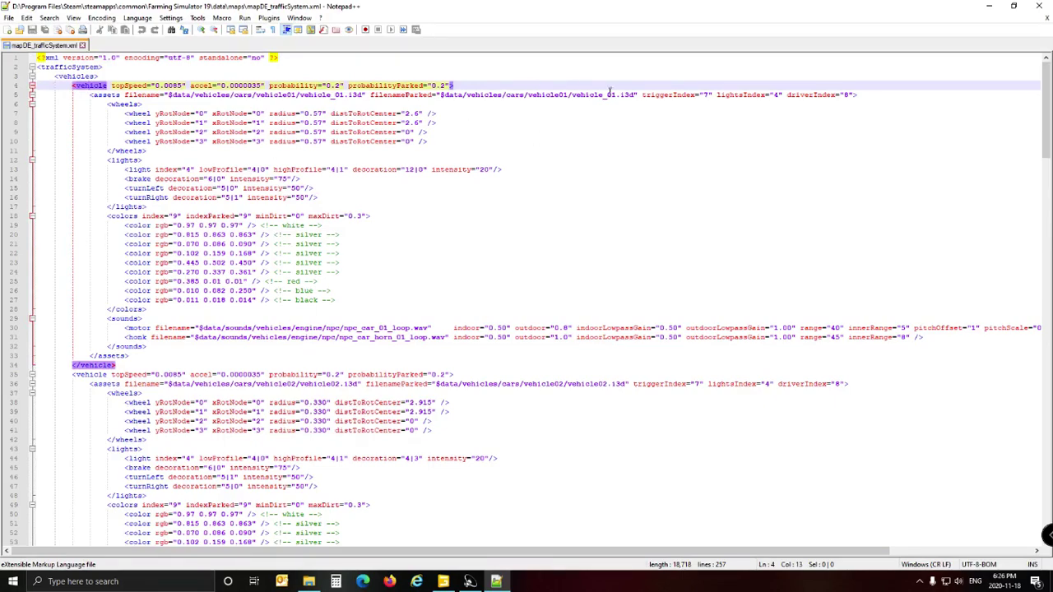
click(106, 377)
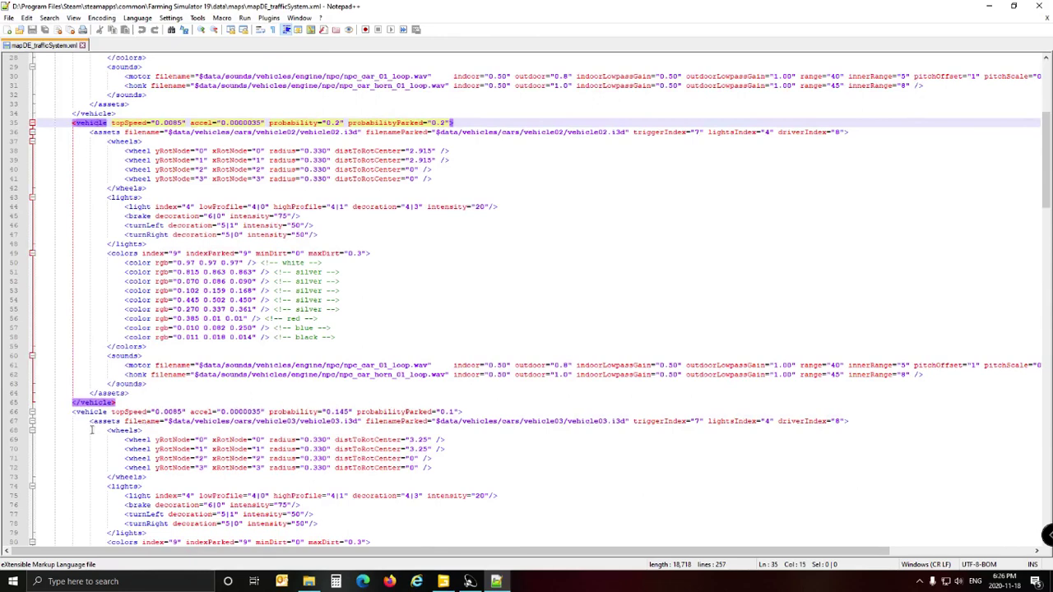
click(93, 412)
scroll(208, 260, down, 8)
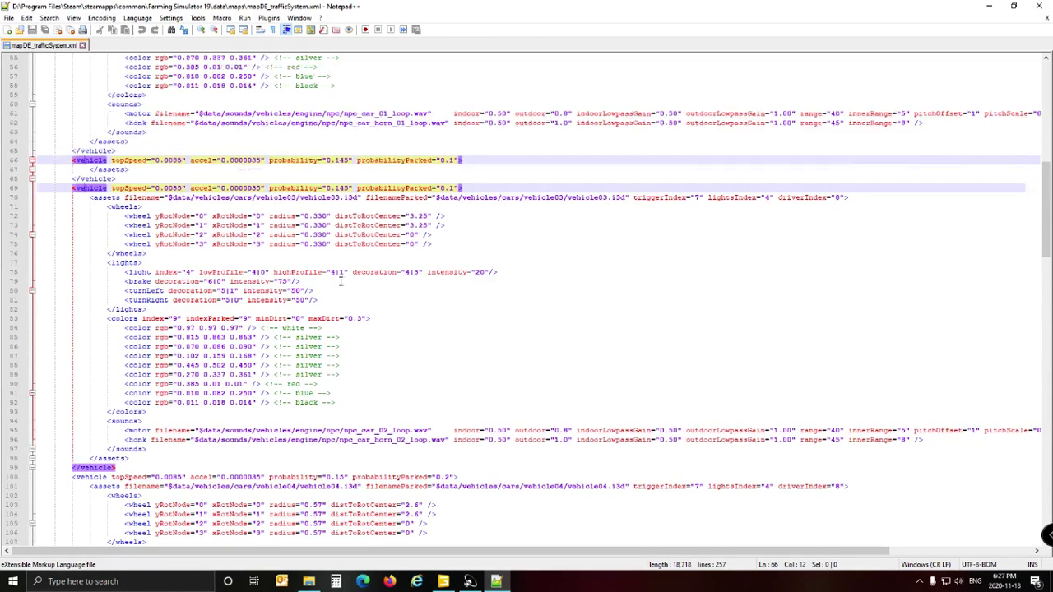
scroll(335, 279, down, 5)
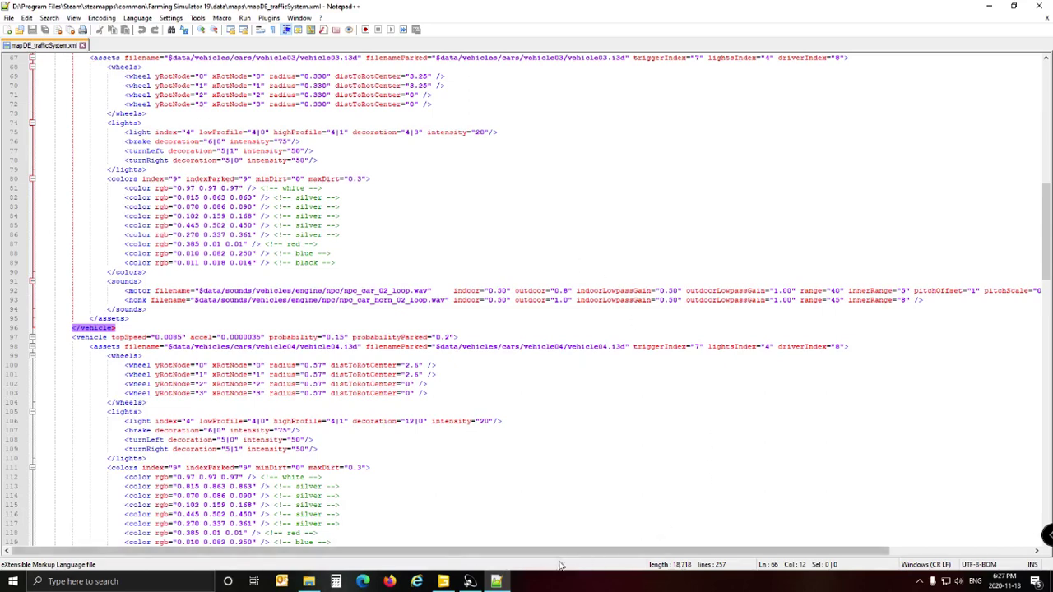
Switch back to GIANTS Editor and look over the dirt road and river area of the Tiny map.
click(470, 582)
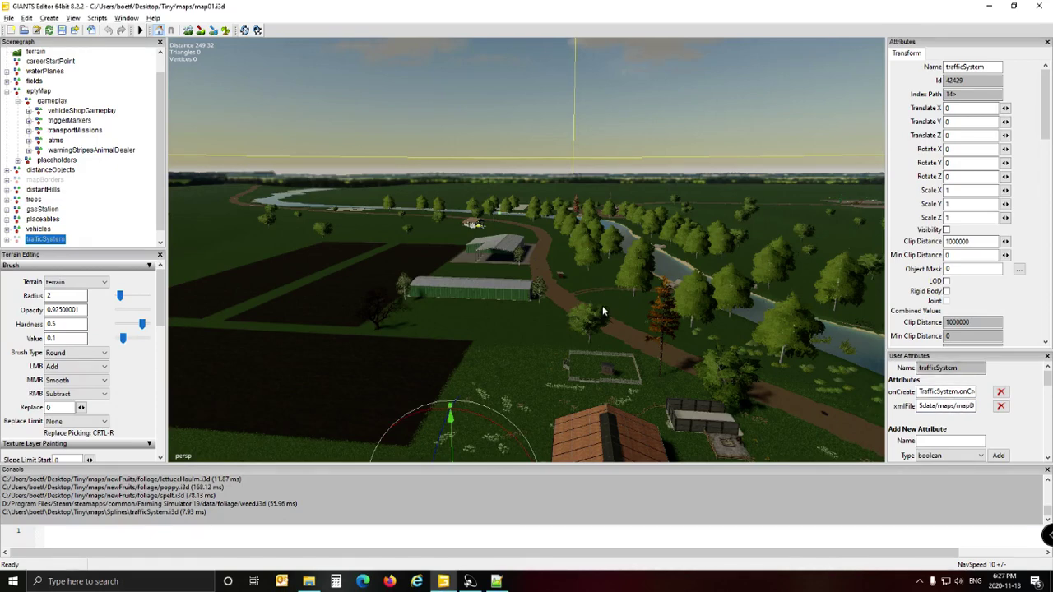
alt+drag(429, 316, 719, 315)
middle_drag(719, 321, 634, 332)
scroll(634, 332, down, 5)
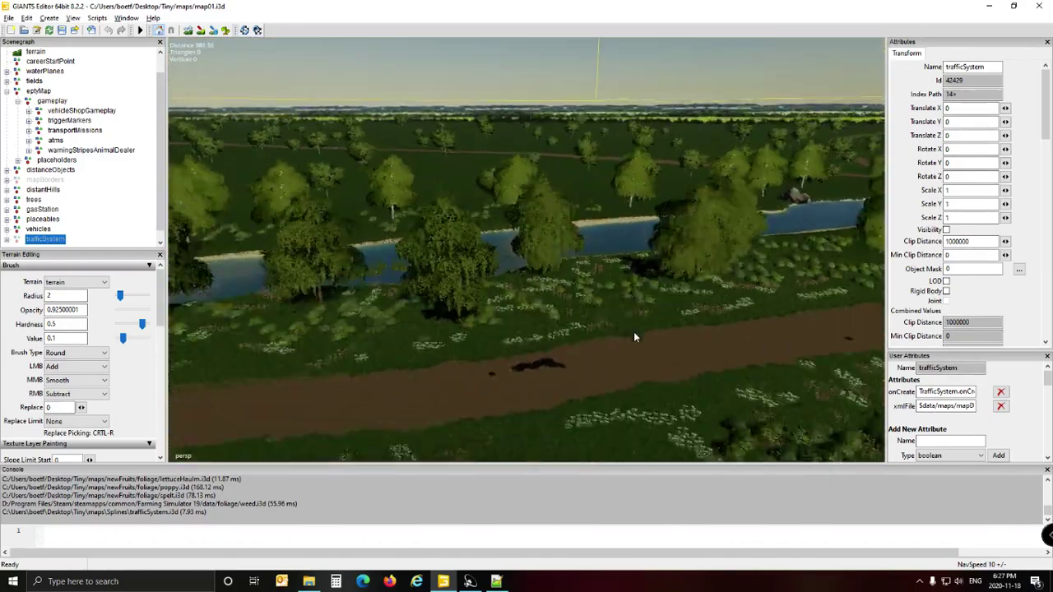
mouse_move(633, 333)
alt+mouse_down()
mouse_move(628, 359)
mouse_move(649, 337)
alt+mouse_up()
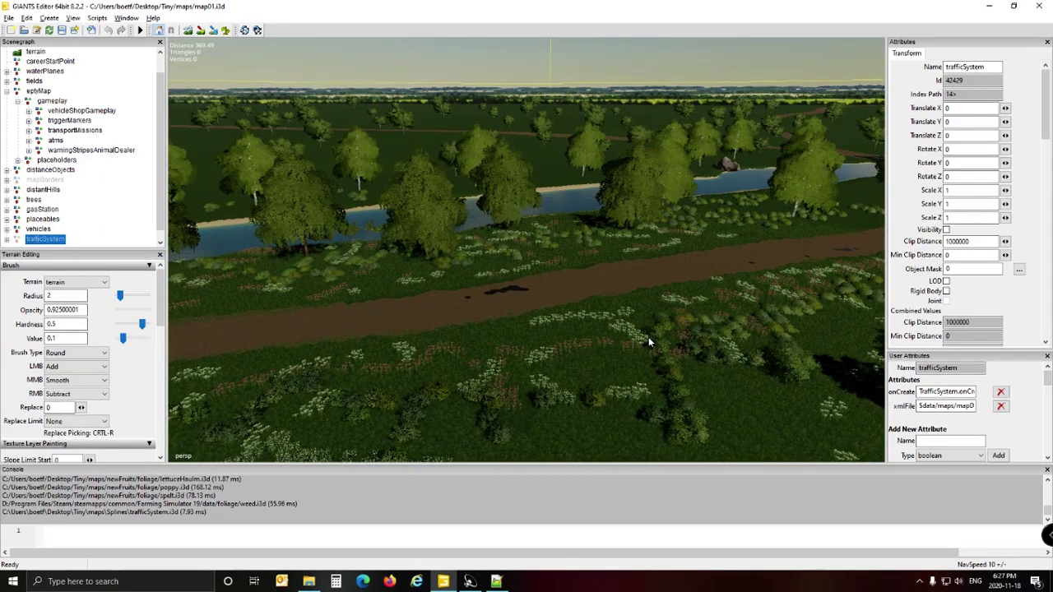
middle_drag(648, 342, 402, 330)
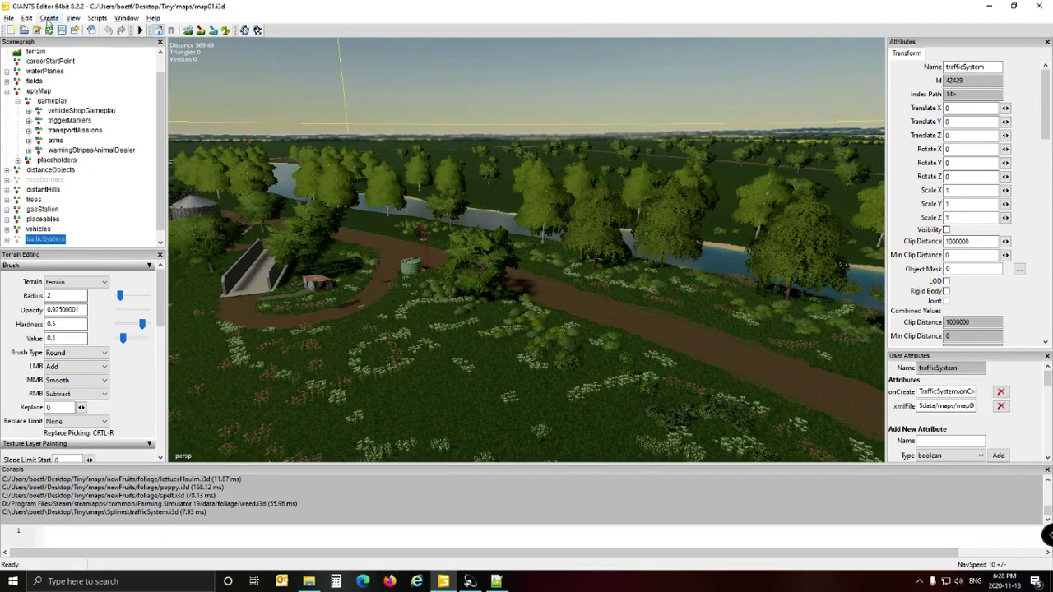
Create a new transform group in the scene and rename it splines.
click(50, 18)
click(70, 40)
scroll(85, 159, down, 1)
click(47, 232)
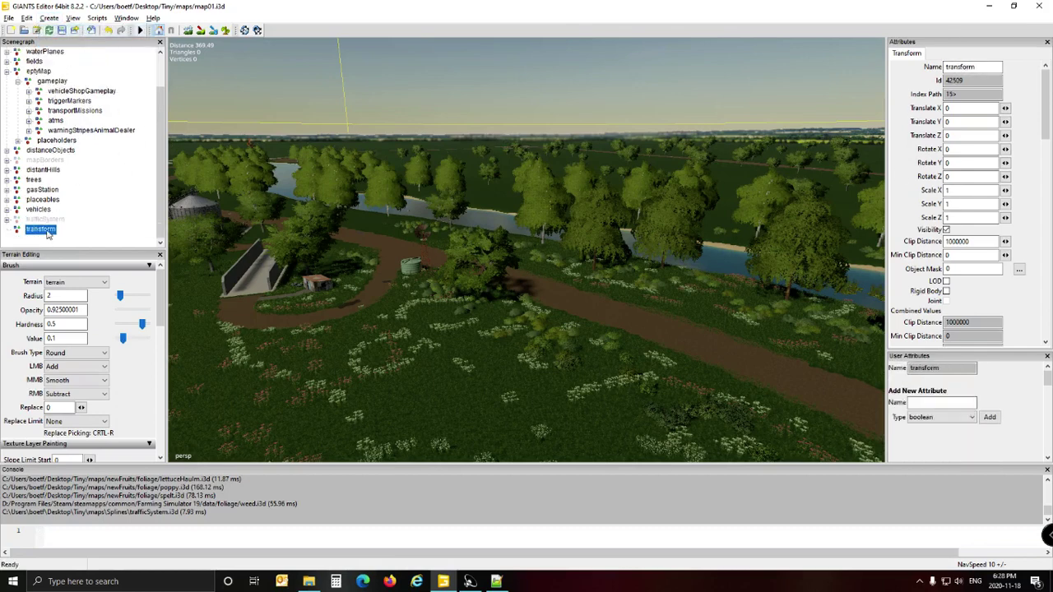
double_click(962, 66)
text(splines)
key(Return)
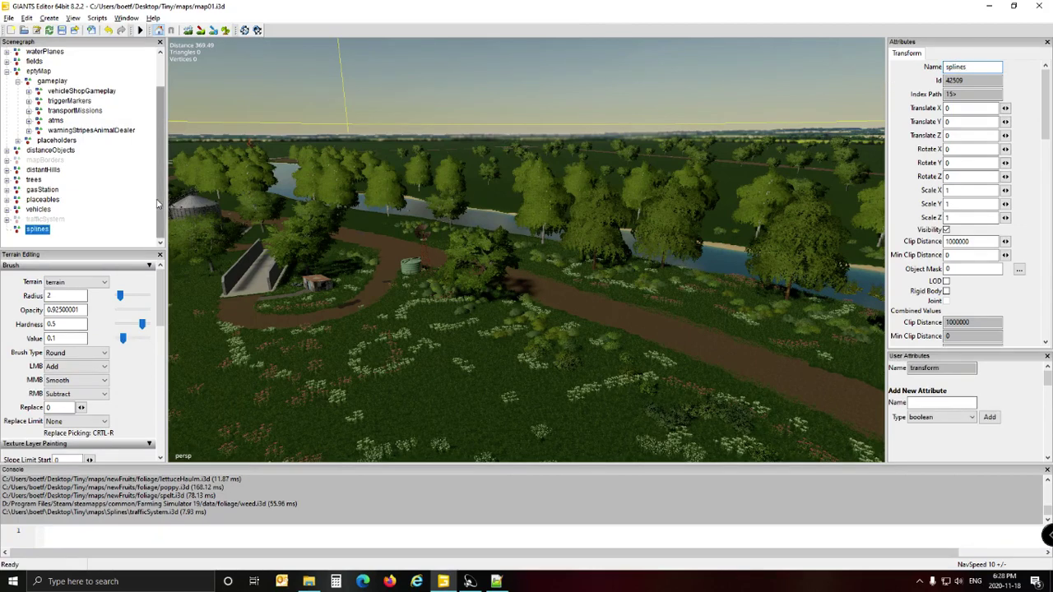
Move the splines group into the gameplay group under eptyMap.
click(58, 242)
click(43, 231)
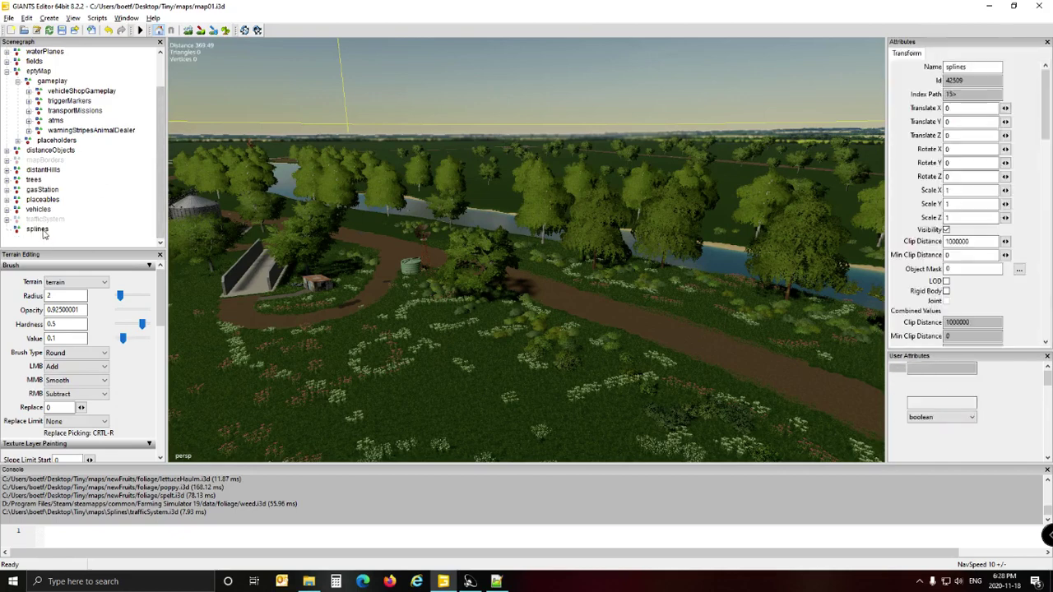
click(38, 230)
scroll(91, 173, up, 2)
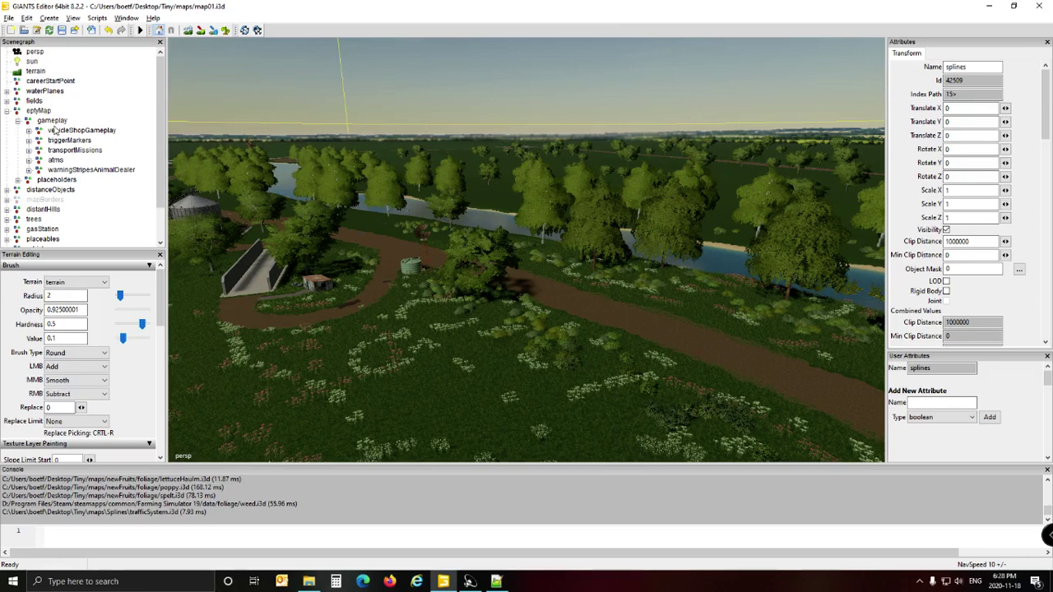
scroll(95, 169, down, 2)
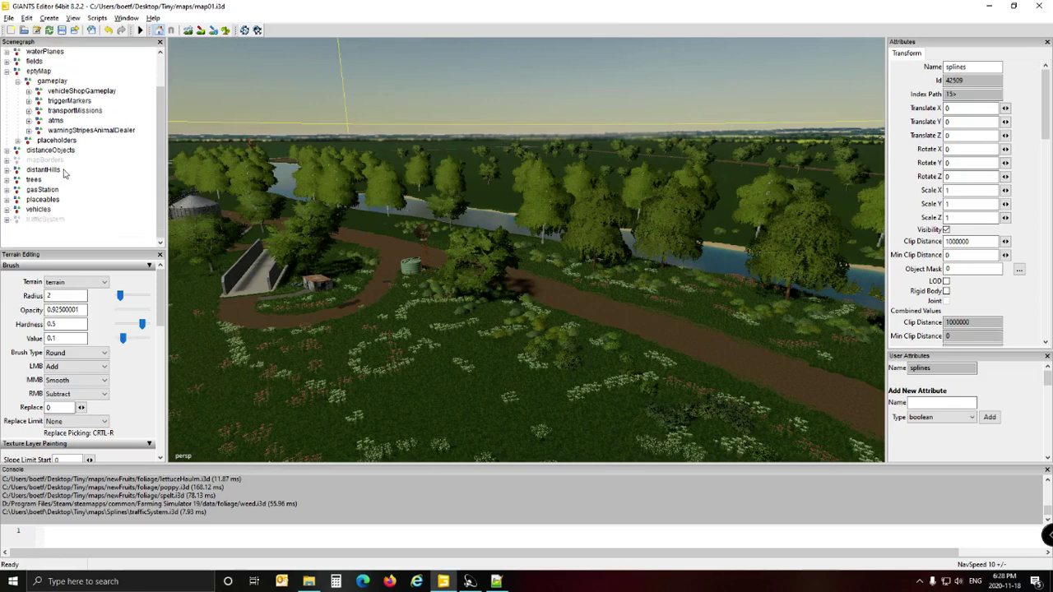
scroll(66, 176, up, 2)
scroll(78, 203, down, 1)
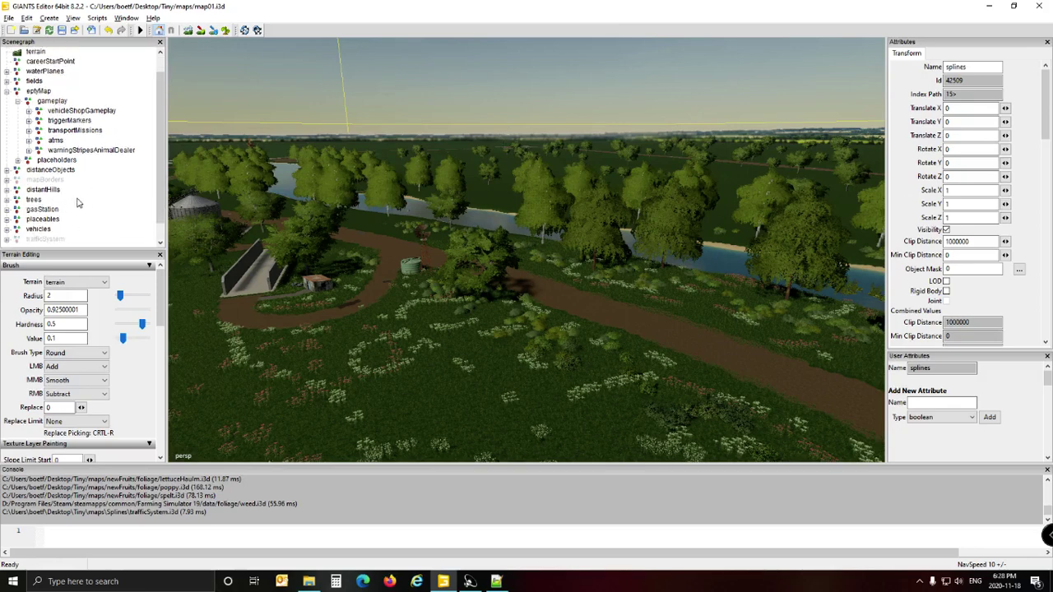
click(51, 102)
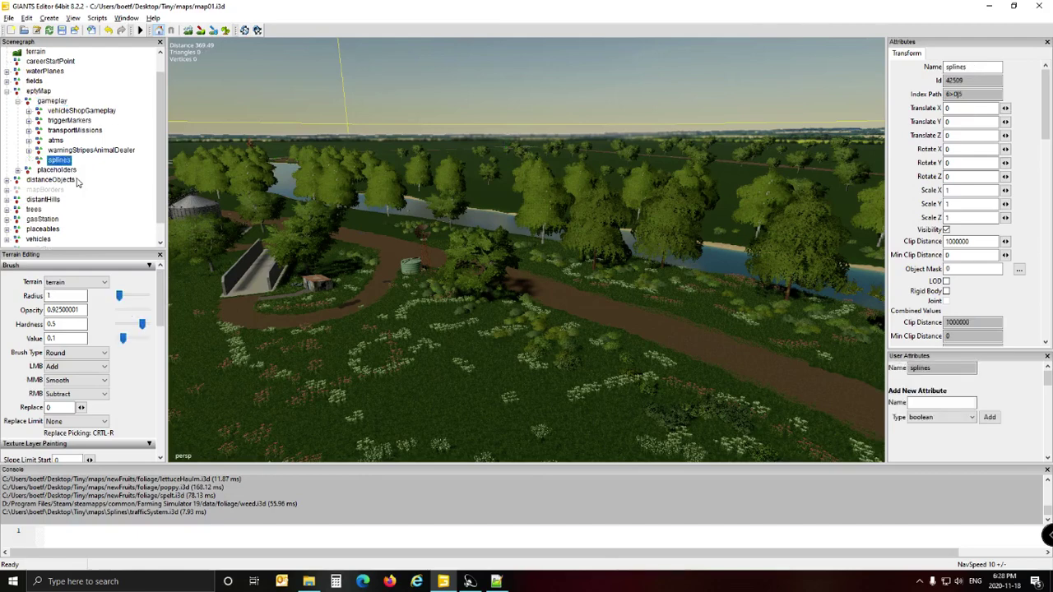
Move the imported trafficSystem group into the splines group.
scroll(163, 175, down, 1)
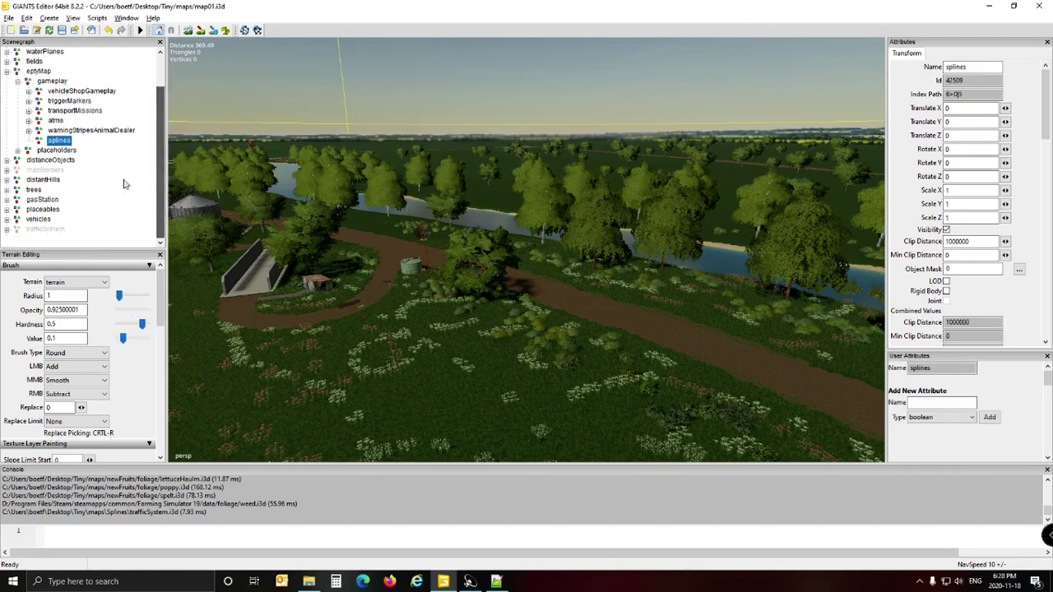
click(54, 231)
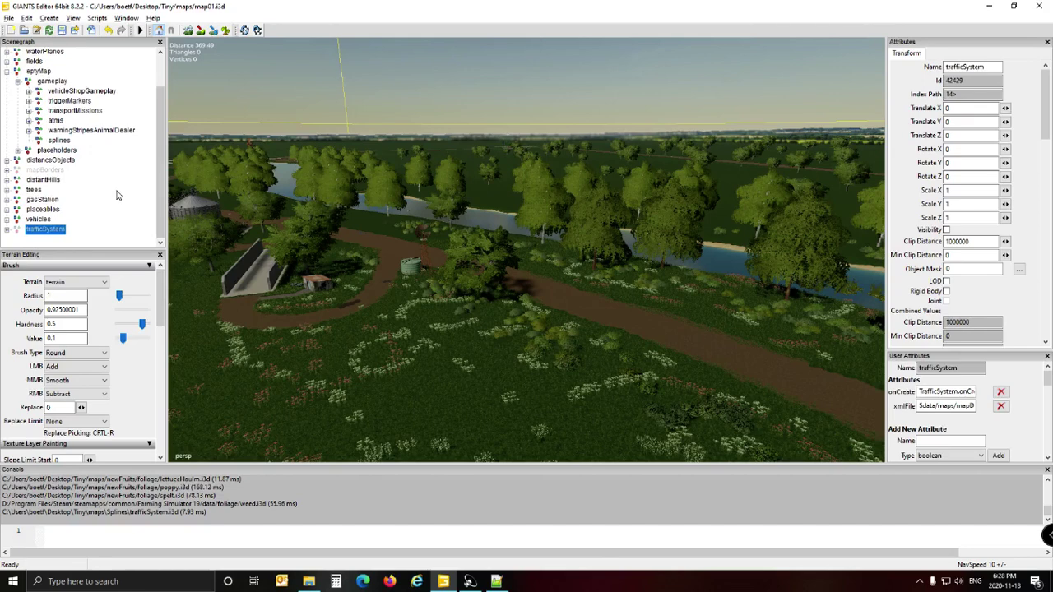
key(ctrl+x)
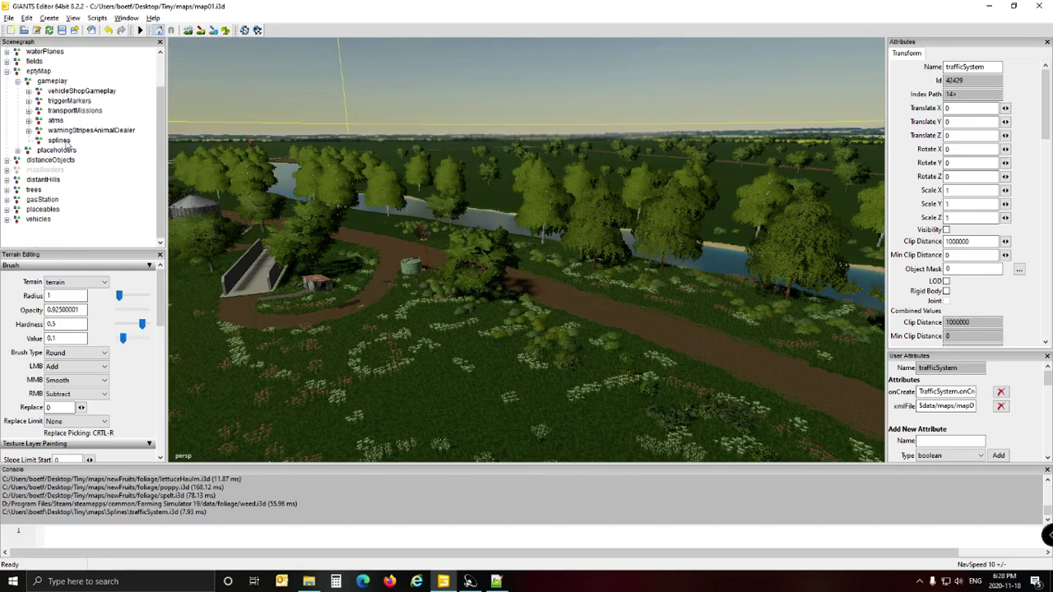
click(71, 142)
key(ctrl+v)
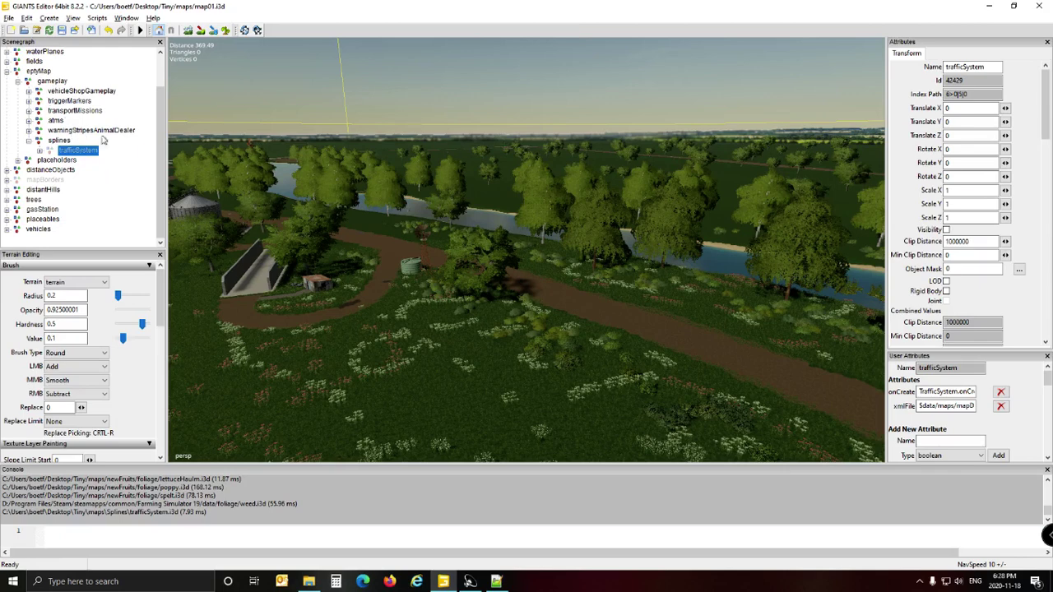
Expand the trafficSystem group and examine the splines trafficLoop01 through trafficLoop08 and the group's user attributes.
click(39, 151)
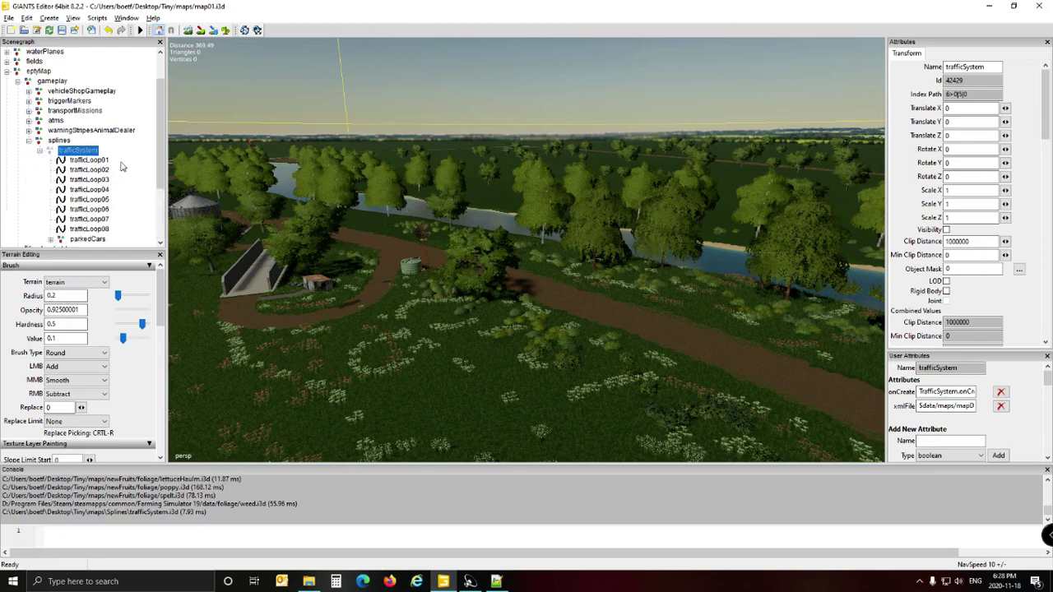
scroll(121, 165, down, 1)
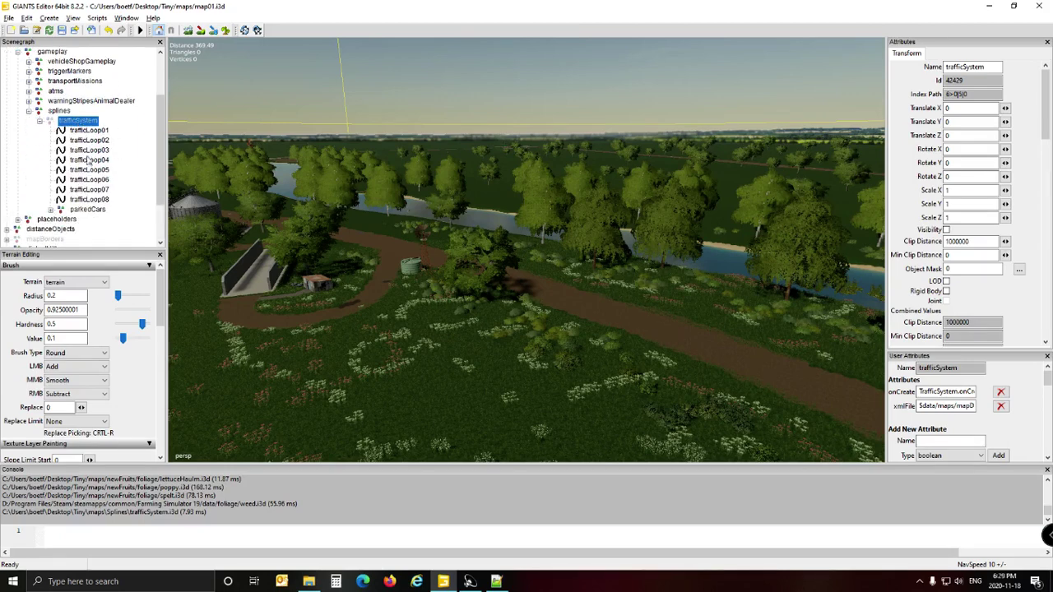
click(88, 132)
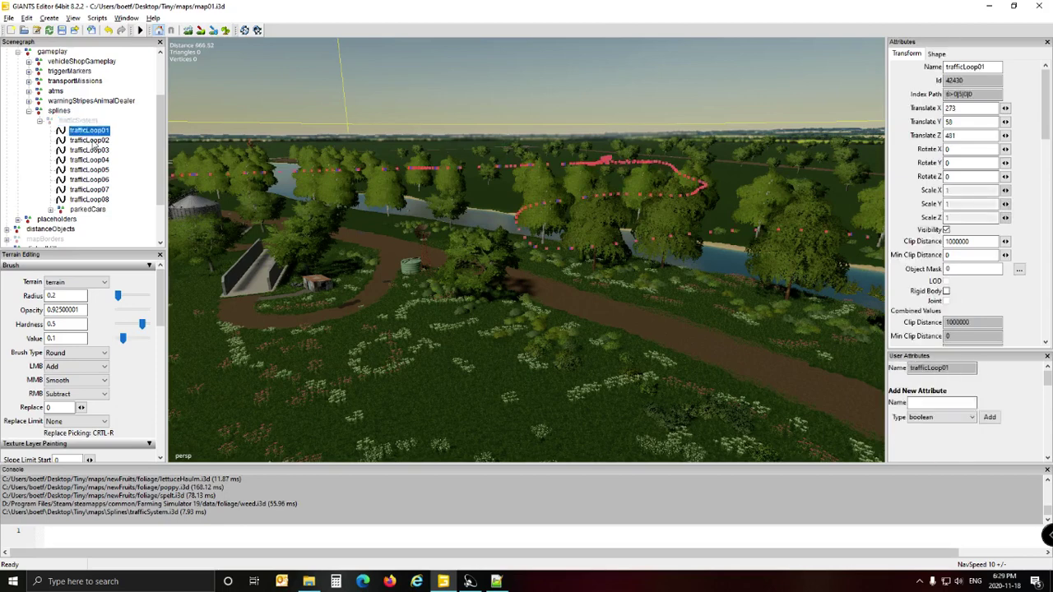
click(89, 140)
click(91, 150)
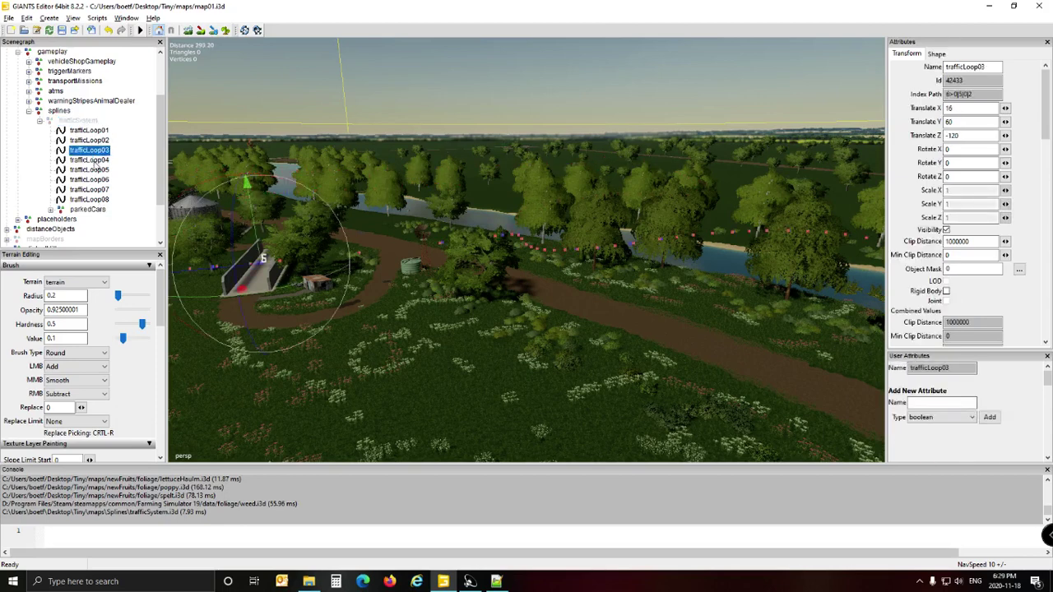
click(91, 159)
click(92, 170)
click(94, 179)
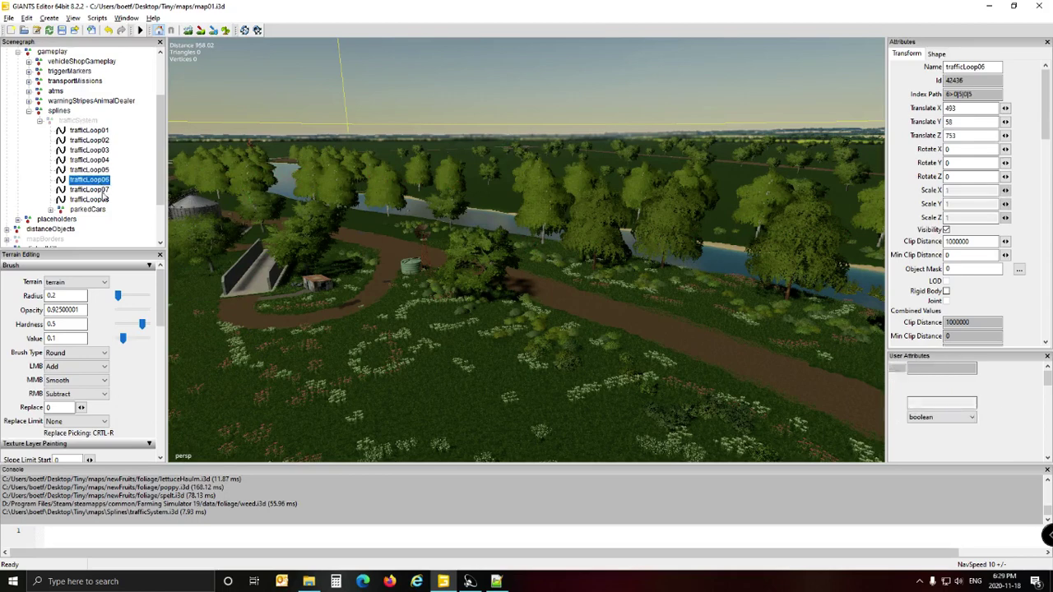
click(99, 190)
click(99, 199)
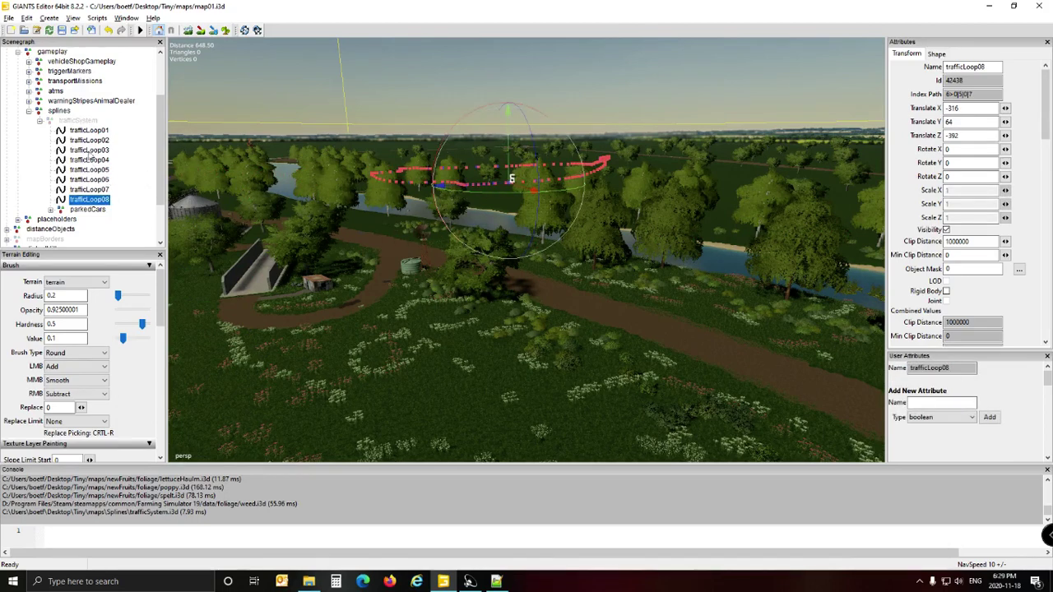
click(88, 121)
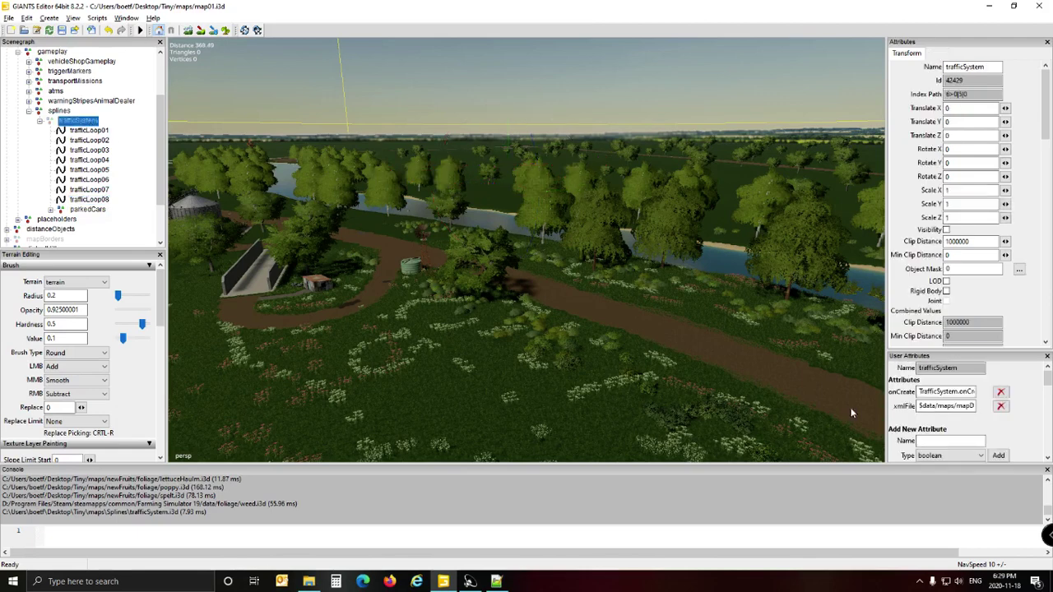
Reposition the trafficLoop08 spline onto the dirt road by the river, at about X 272, Z -237.
click(91, 200)
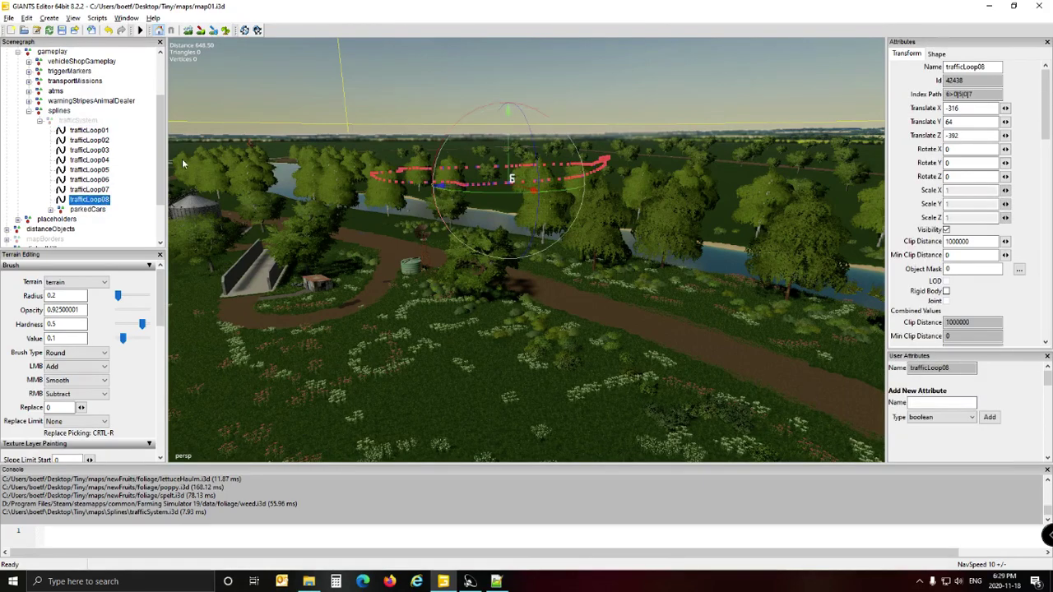
alt+drag(463, 298, 562, 326)
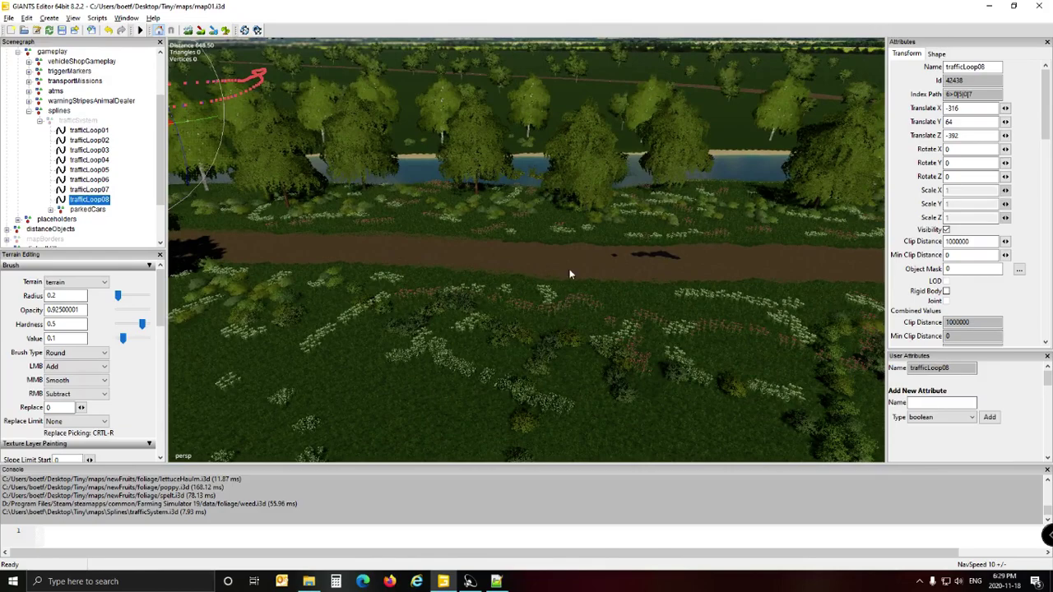
key(ctrl+b)
mouse_move(638, 368)
alt+mouse_down()
mouse_move(430, 350)
mouse_move(514, 349)
mouse_move(652, 371)
alt+mouse_up()
scroll(654, 374, up, 5)
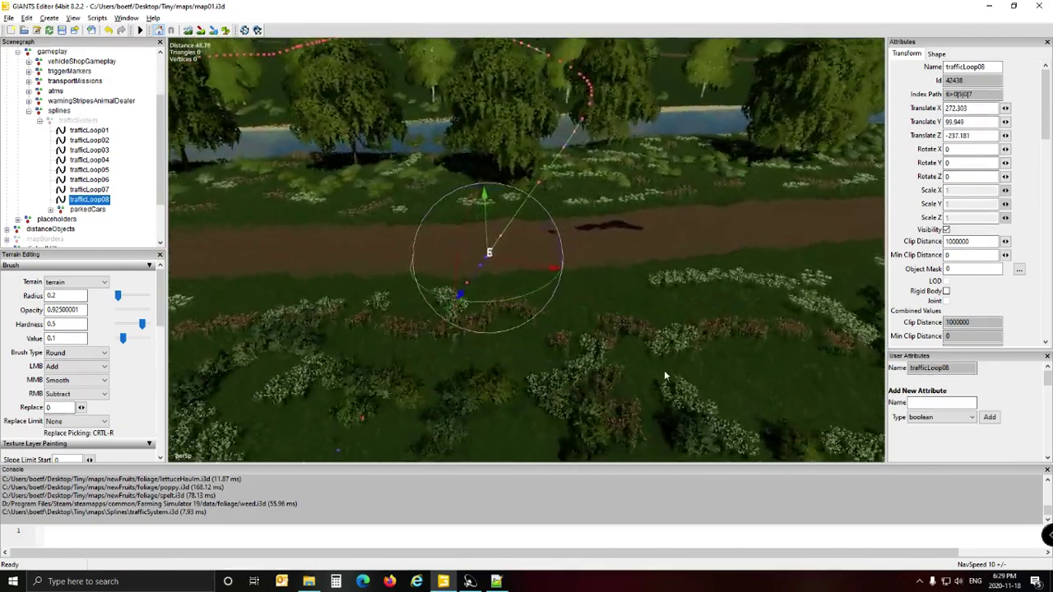
scroll(641, 380, up, 3)
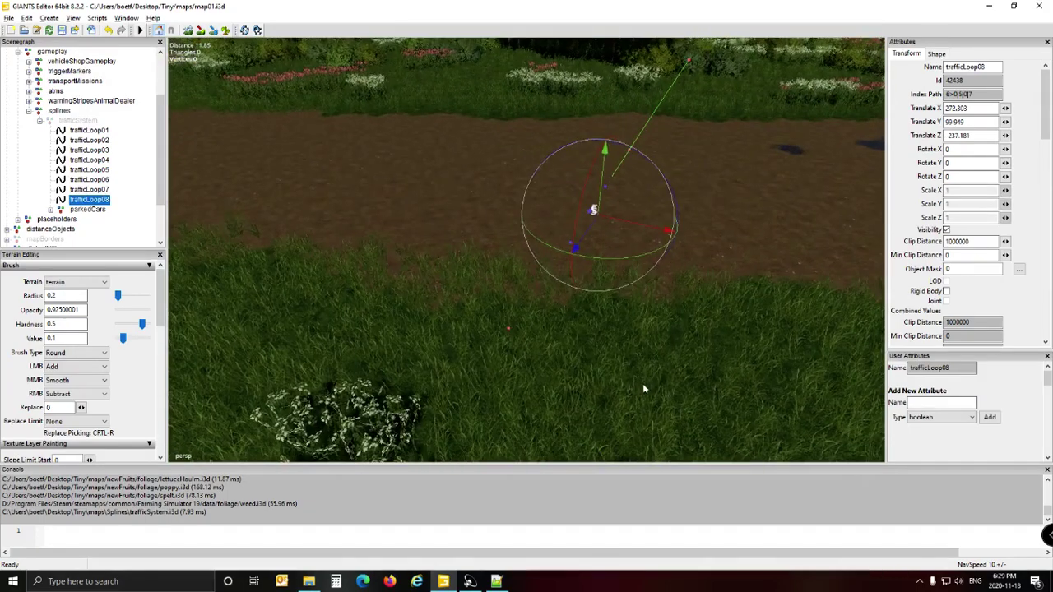
click(508, 328)
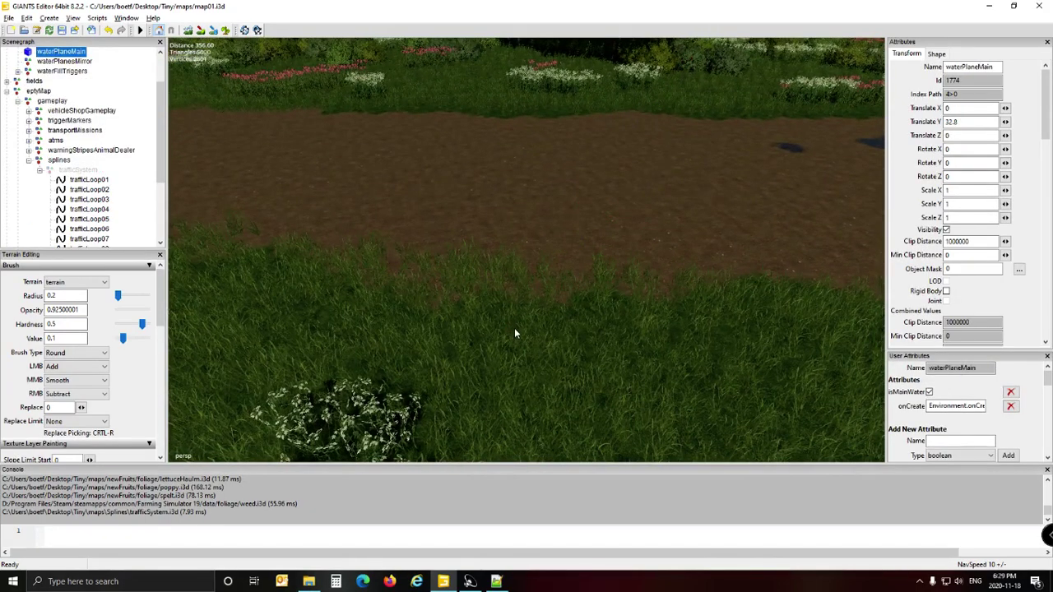
Cut trafficLoop08 from the trafficSystem group and paste it at the root level of the scene.
click(79, 170)
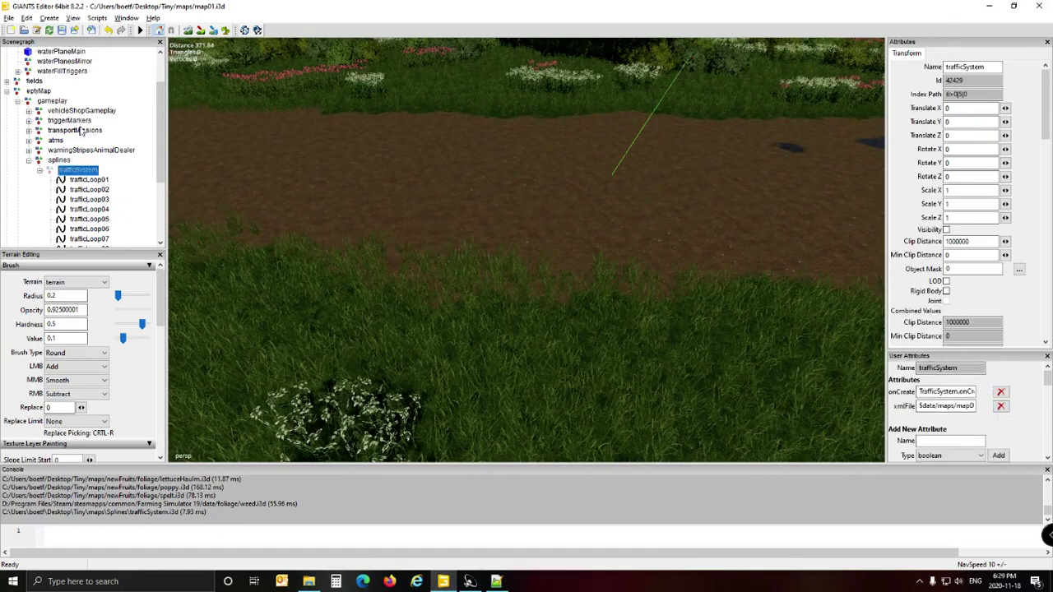
drag(163, 104, 164, 144)
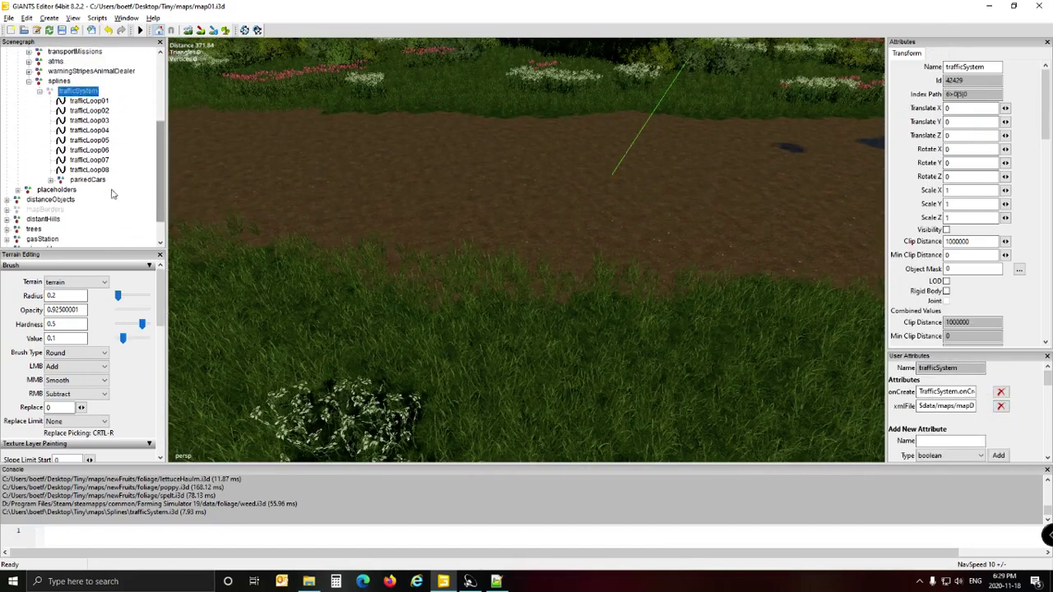
click(97, 171)
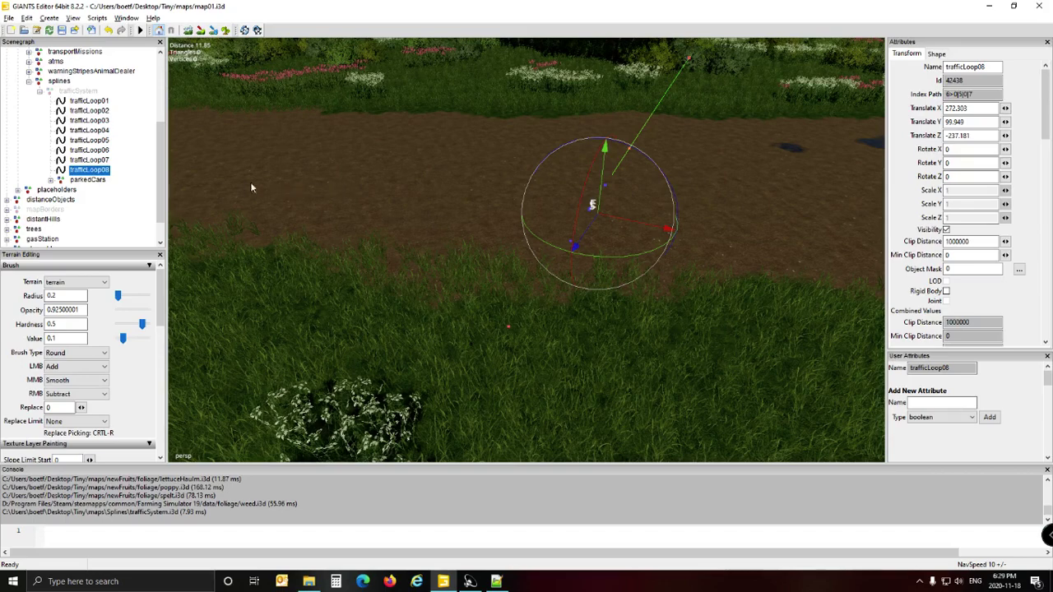
key(Delete)
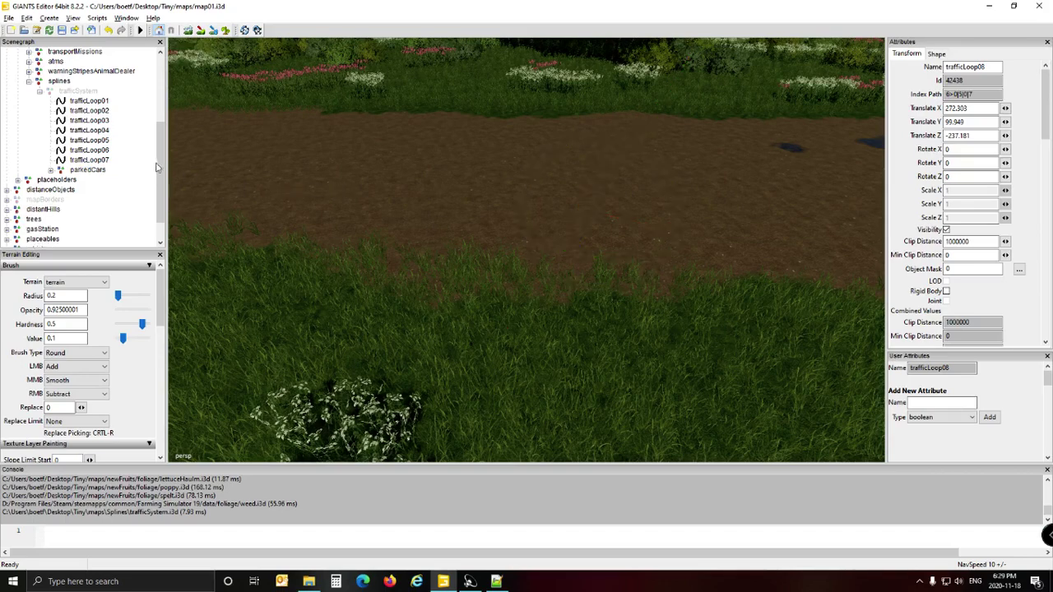
scroll(149, 198, down, 1)
click(115, 201)
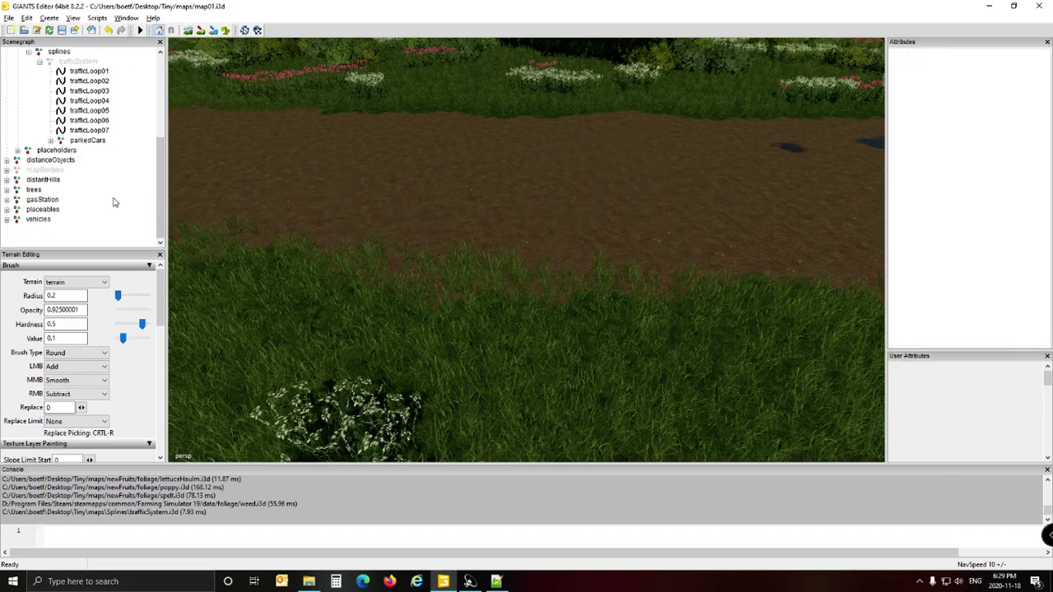
scroll(115, 202, up, 5)
click(114, 201)
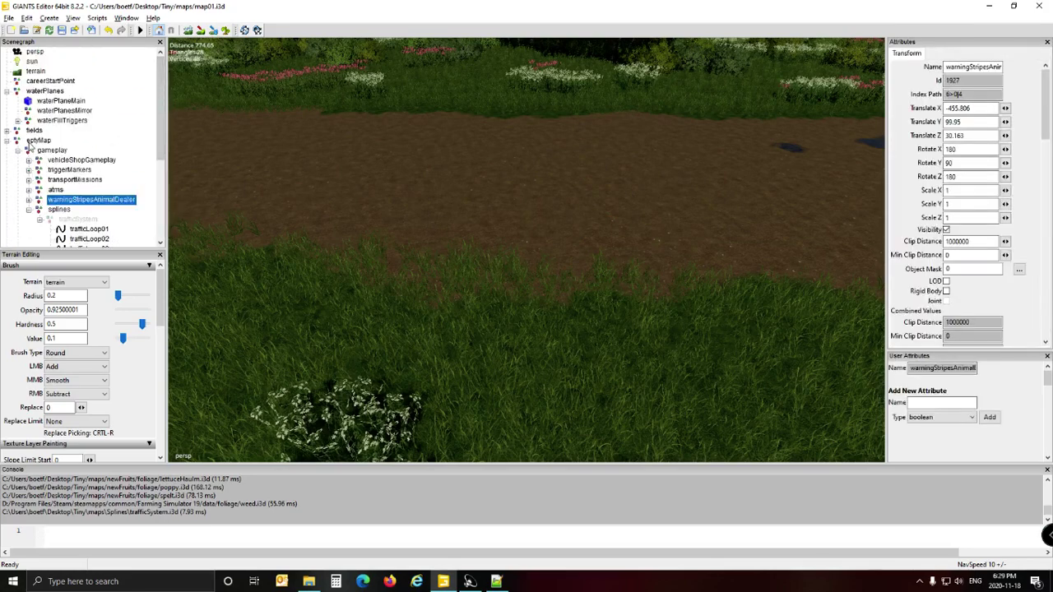
click(7, 141)
click(108, 243)
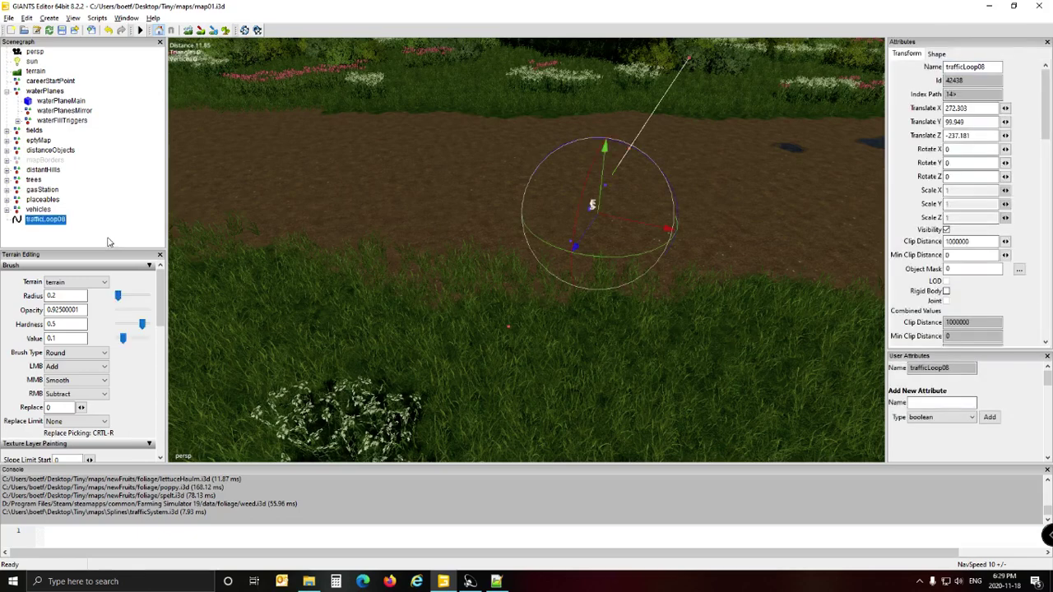
Move the trafficLoop08 control point on the roadside grass along the X axis.
click(508, 328)
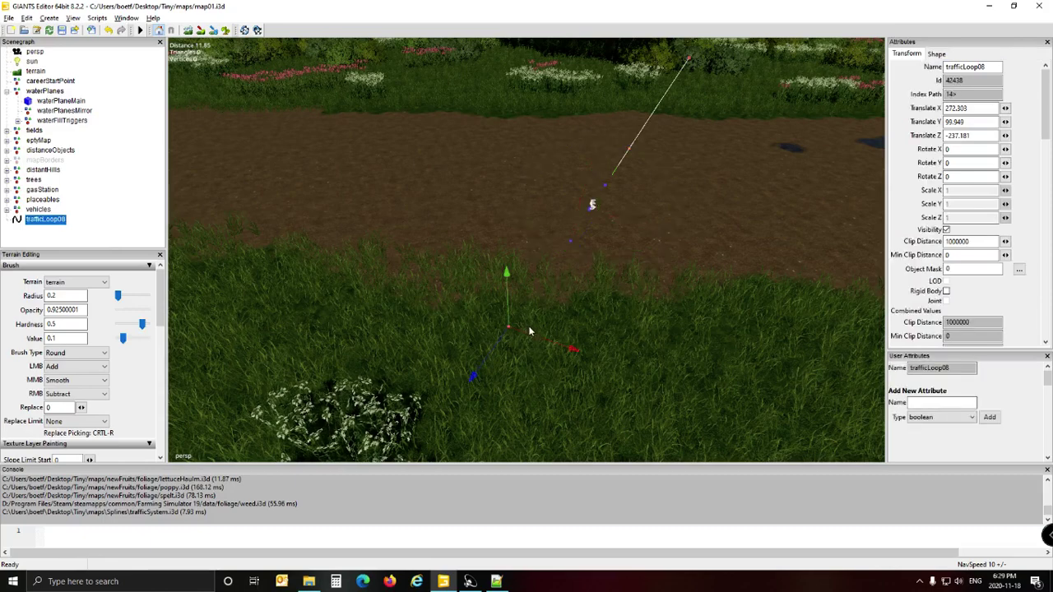
drag(530, 332, 651, 357)
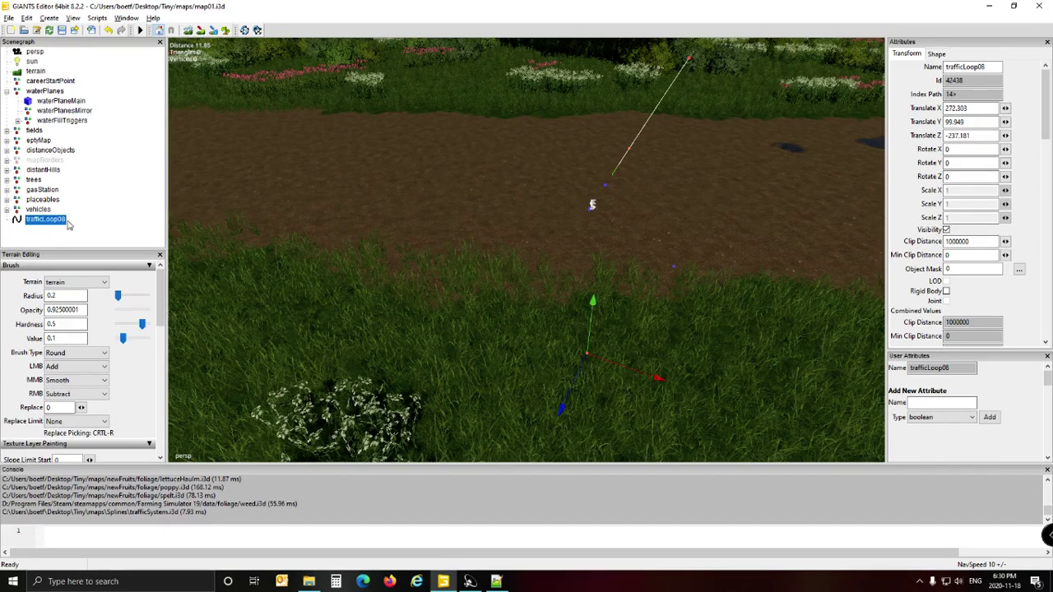
Delete the splines trafficLoop01 through trafficLoop07 from the trafficSystem group.
click(8, 141)
scroll(70, 161, down, 2)
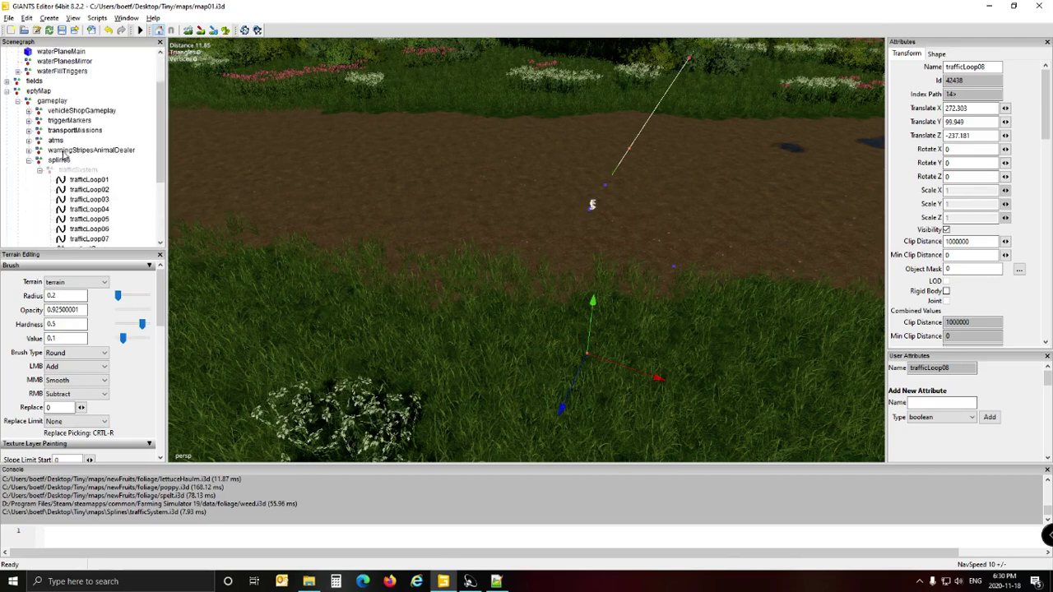
scroll(74, 163, down, 2)
click(90, 189)
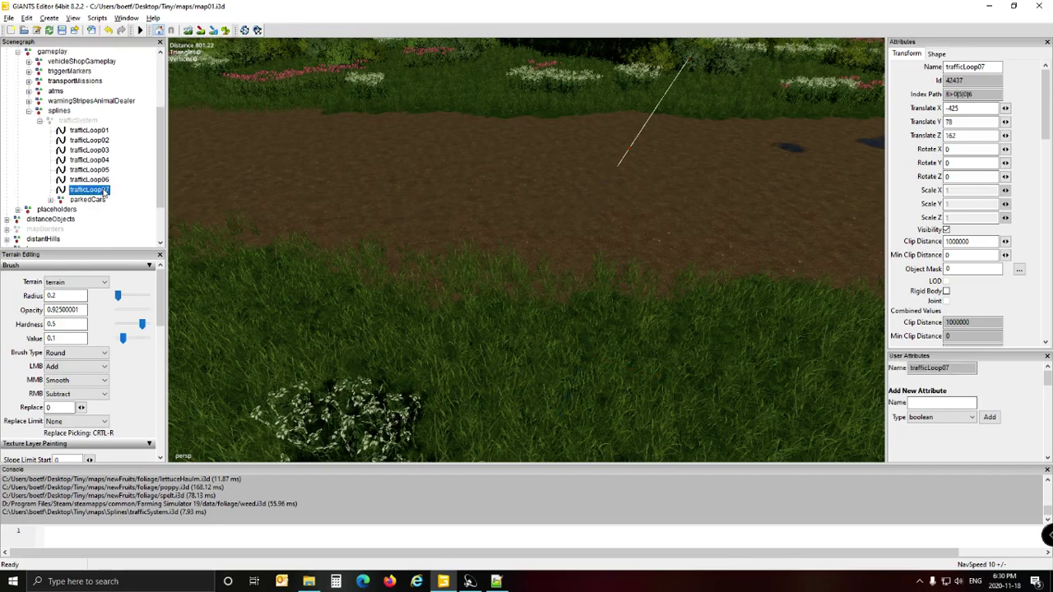
shift+click(87, 131)
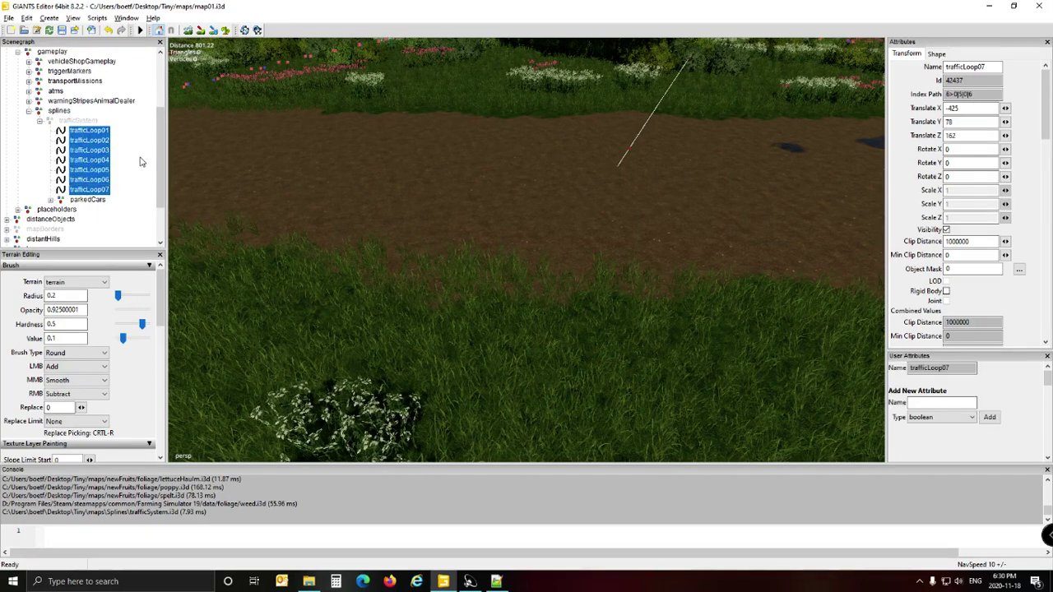
key(Delete)
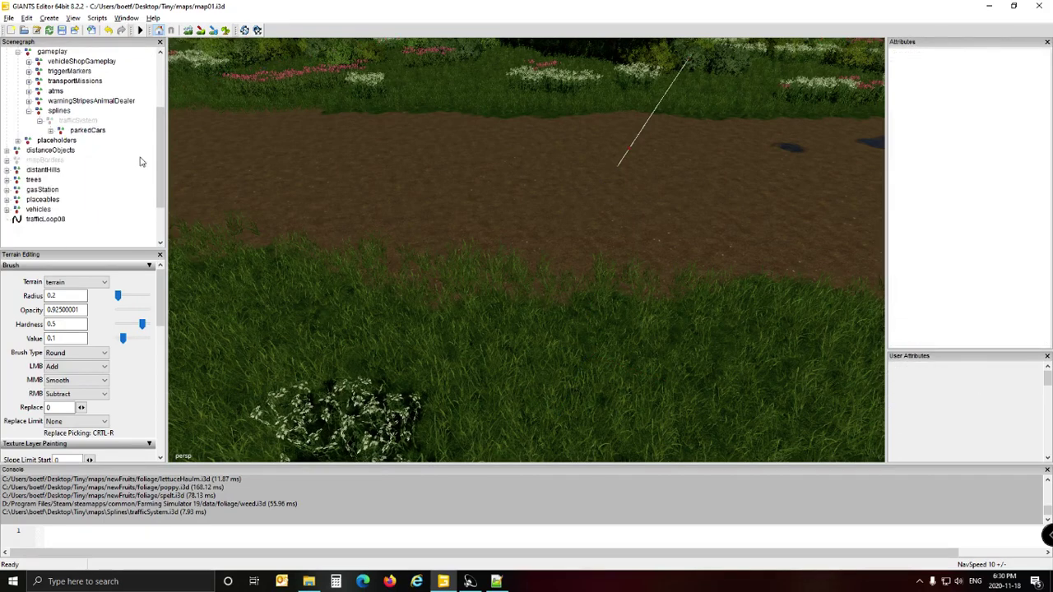
Expand parkedCars and place its first parkedCar on the grass beside the dirt road near the dealership, at about X -385, Z -487.
click(88, 132)
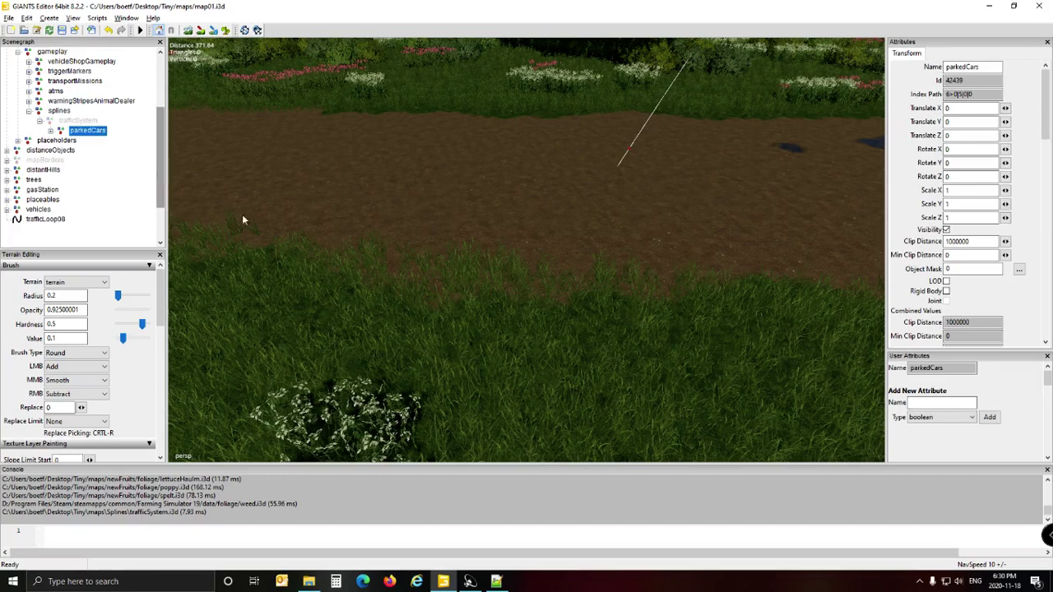
alt+drag(282, 198, 382, 139)
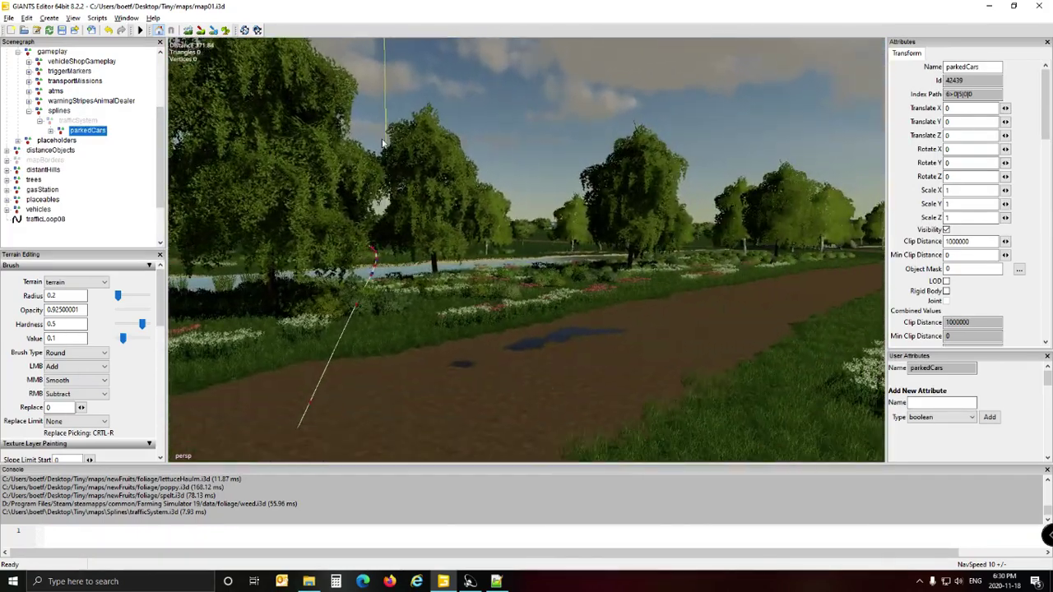
click(50, 131)
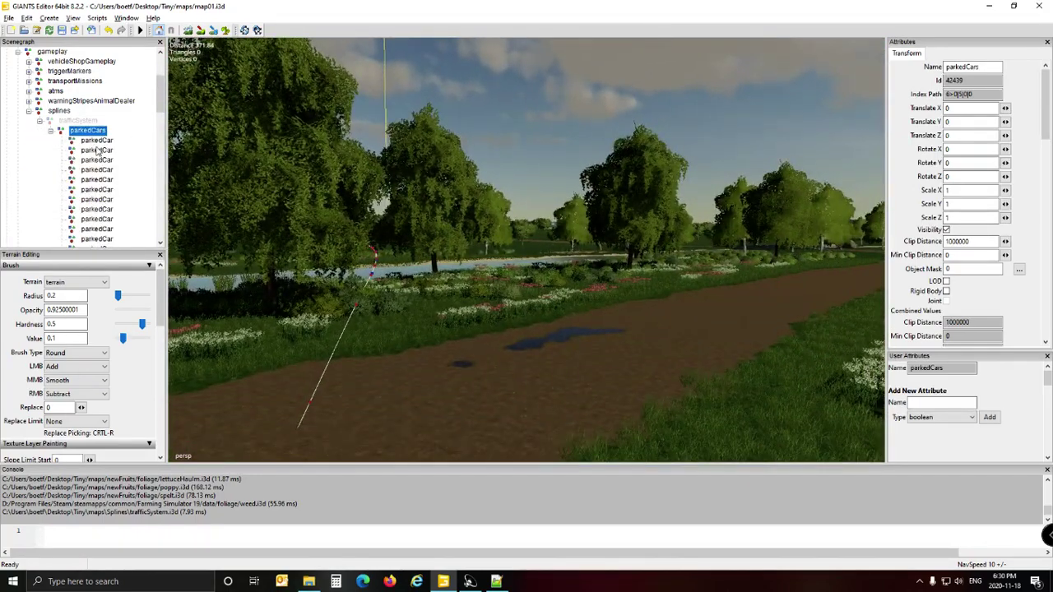
click(97, 142)
alt+drag(509, 246, 286, 258)
right_drag(483, 278, 684, 291)
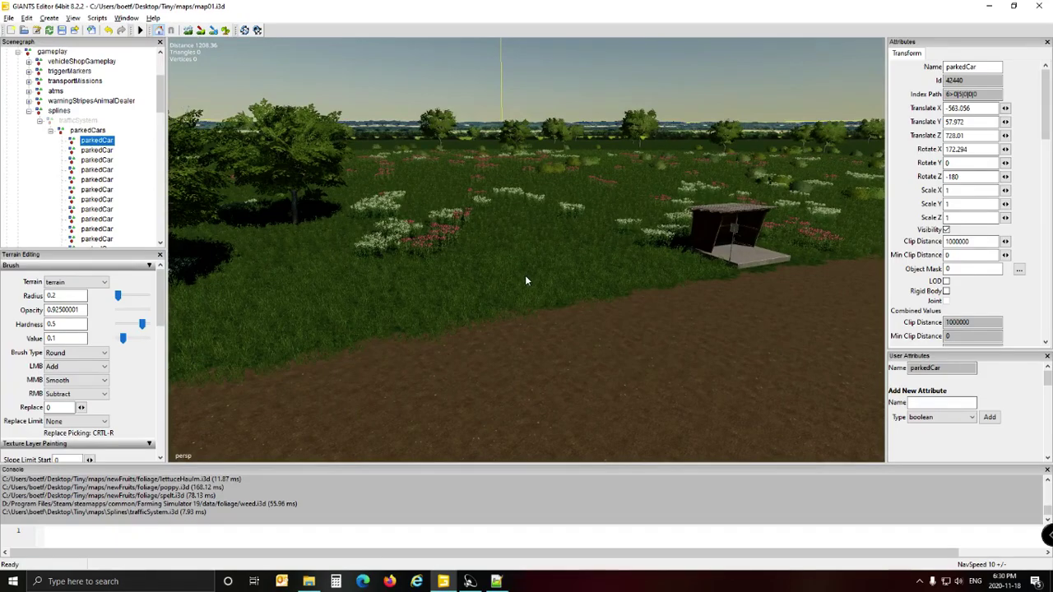
key(ctrl+b)
right_drag(648, 343, 459, 362)
scroll(634, 393, down, 4)
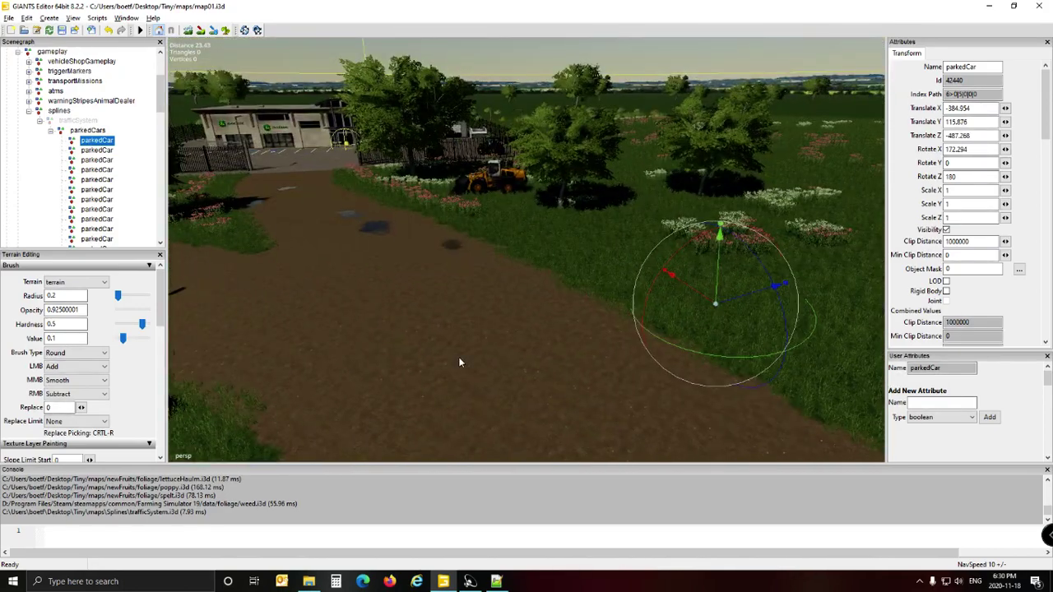
Place the second parkedCar at the grassy road edge closer to the dealership, at about X -396, Z -483.
click(97, 152)
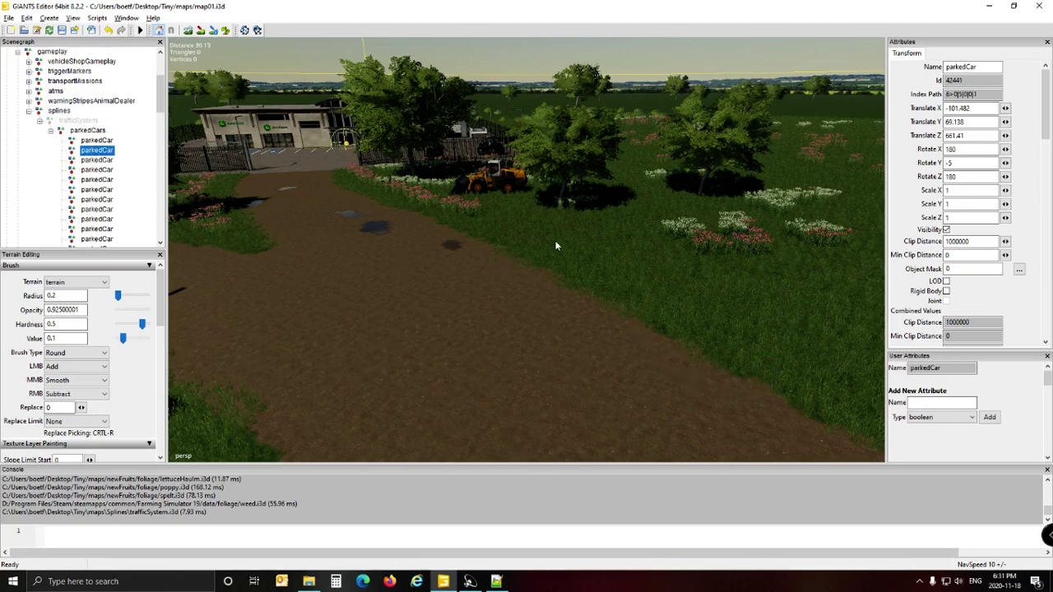
key(ctrl+b)
alt+drag(361, 261, 386, 282)
right_drag(387, 286, 533, 288)
Place the third parkedCar on the grass beside the small roadside shelter, at about X -359, Z -496.
click(102, 161)
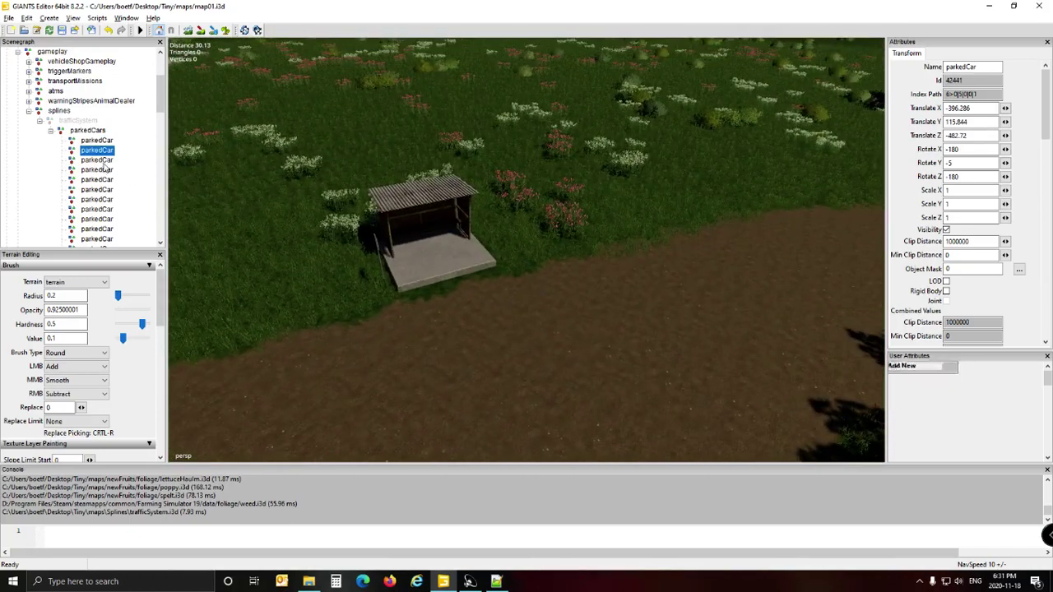
click(625, 193)
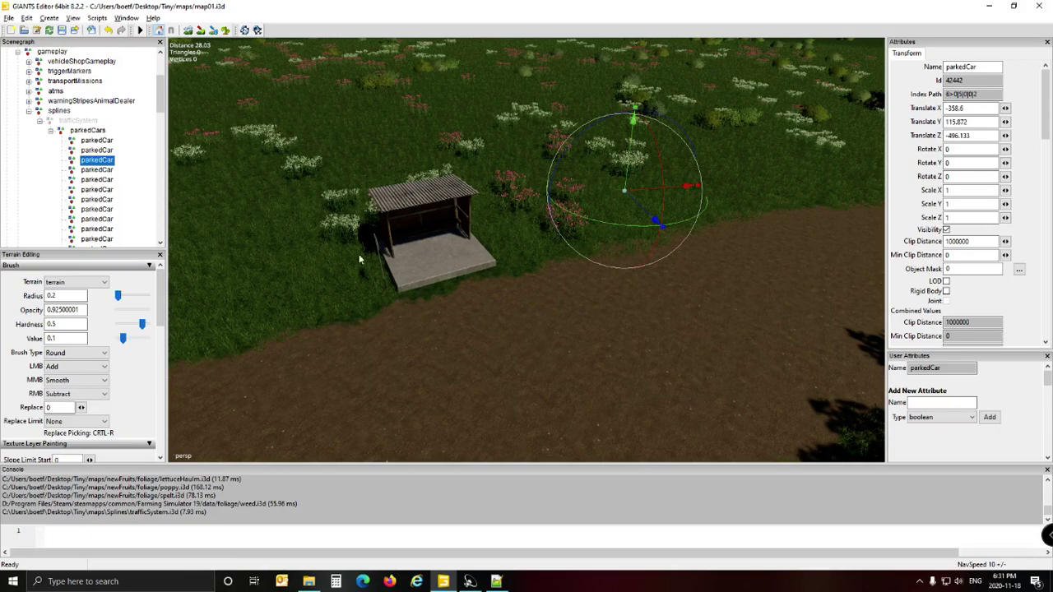
alt+drag(400, 302, 197, 245)
alt+drag(453, 258, 356, 254)
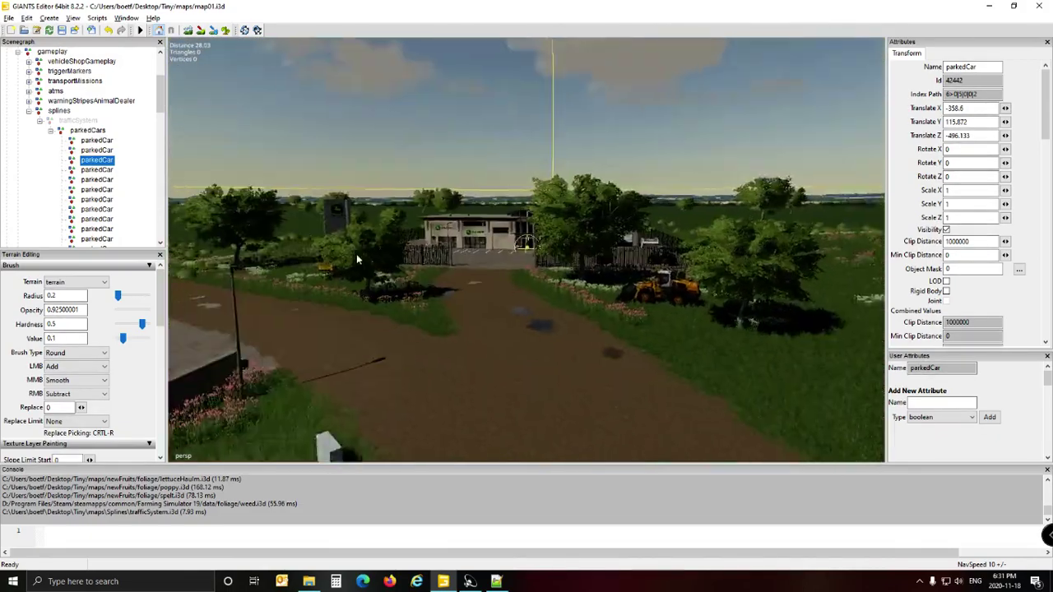
right_drag(357, 260, 276, 289)
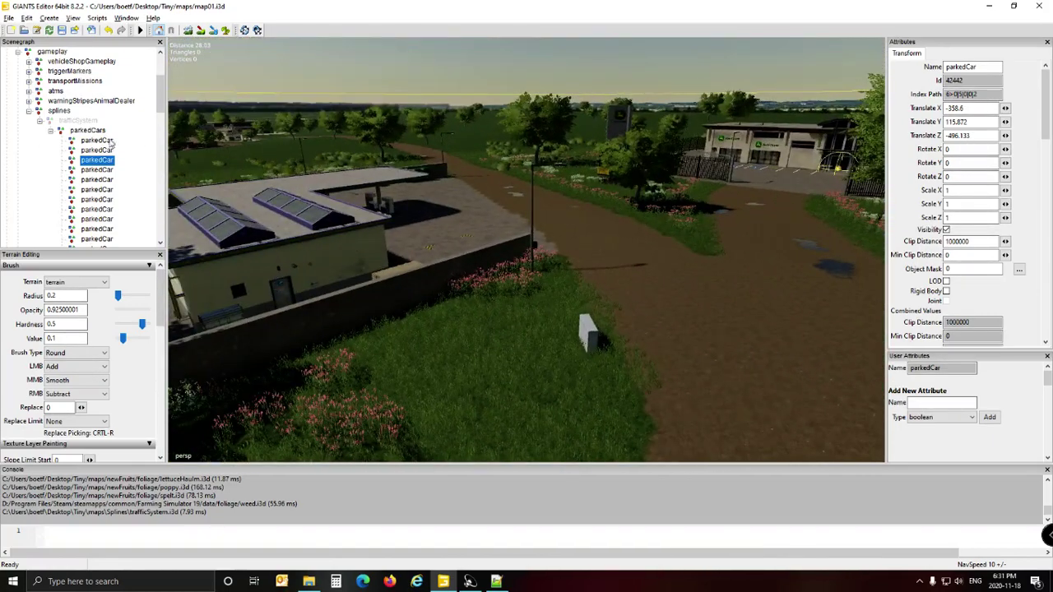
Look through the remaining parkedCar entries, select one midway down the list, and collapse the parkedCars group.
scroll(128, 160, down, 2)
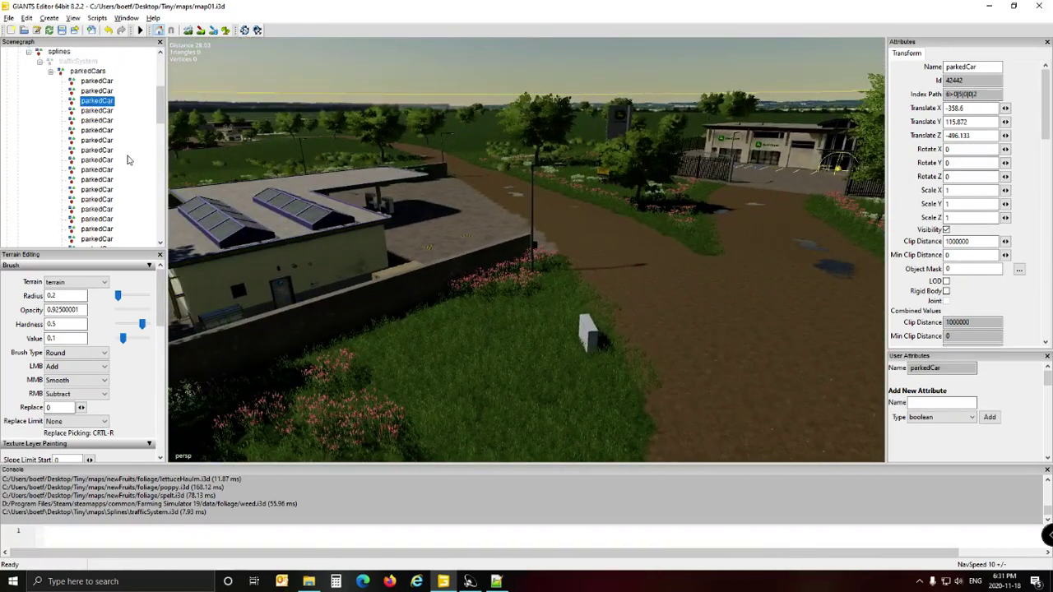
scroll(129, 159, down, 10)
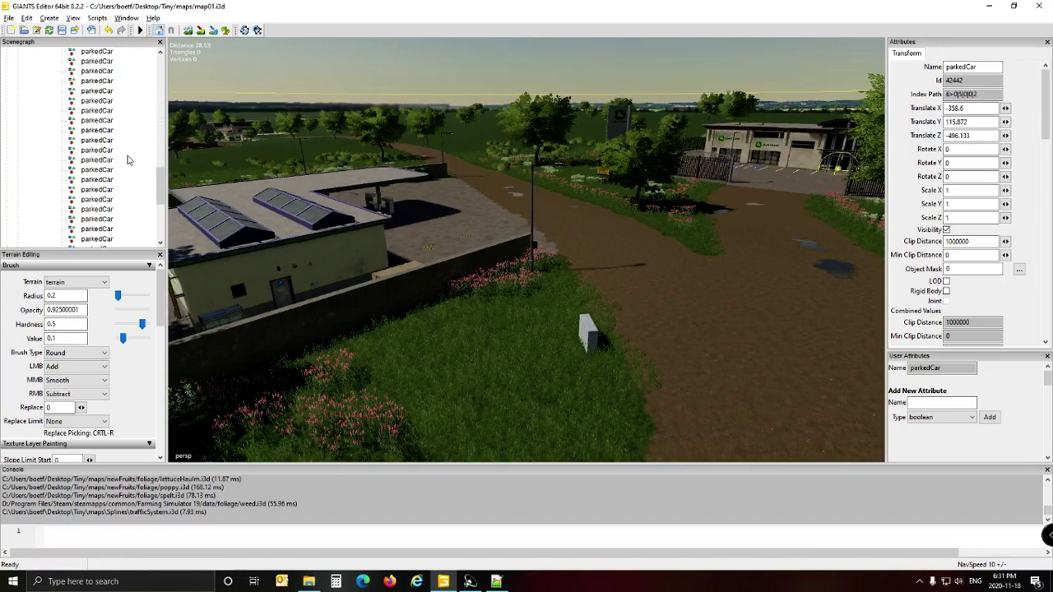
scroll(129, 160, down, 6)
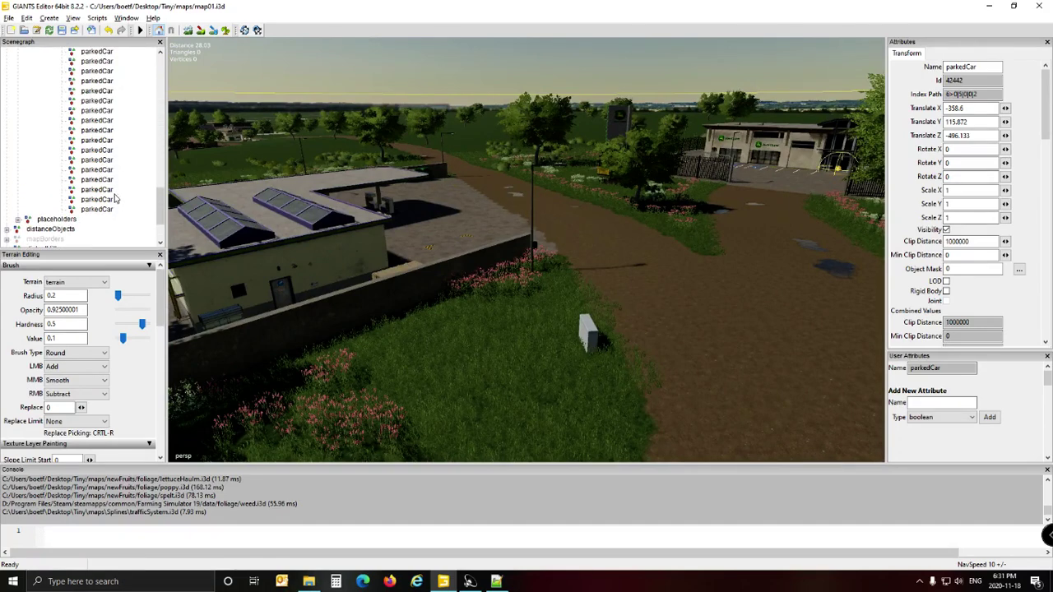
drag(162, 212, 162, 120)
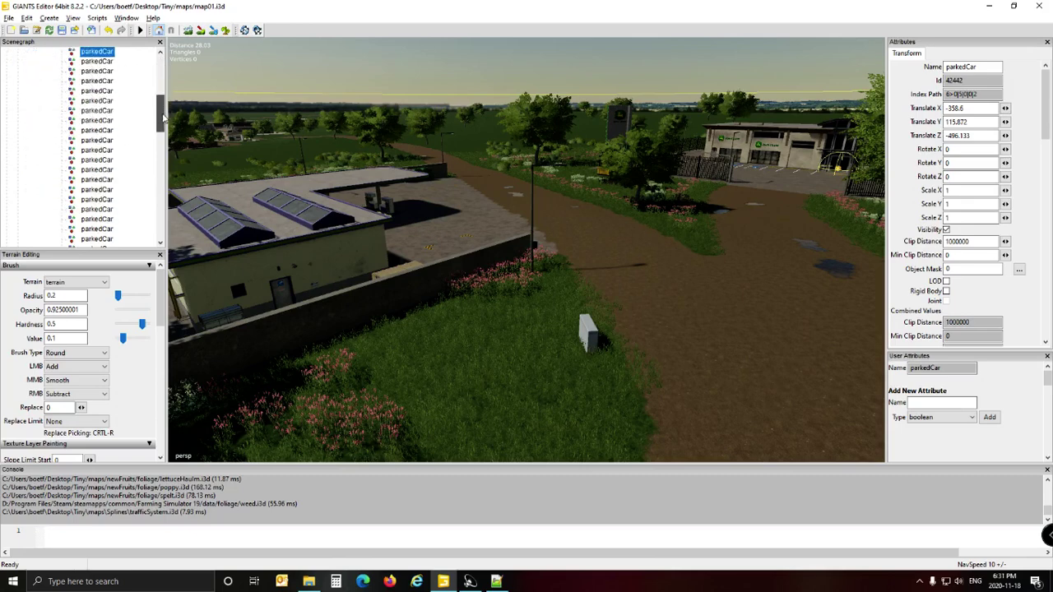
click(97, 151)
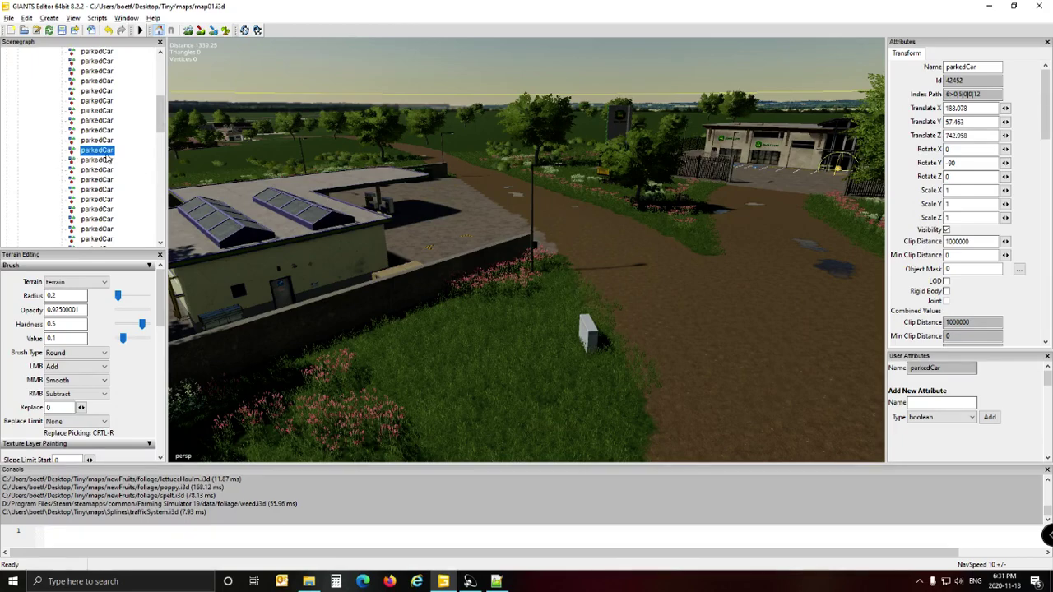
alt+drag(459, 343, 770, 350)
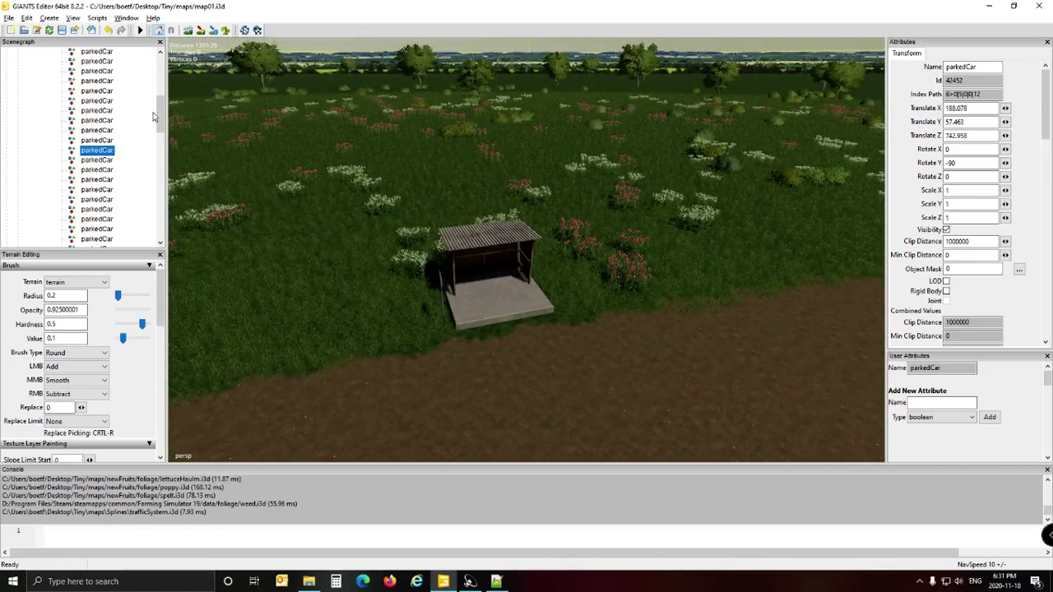
scroll(153, 117, up, 5)
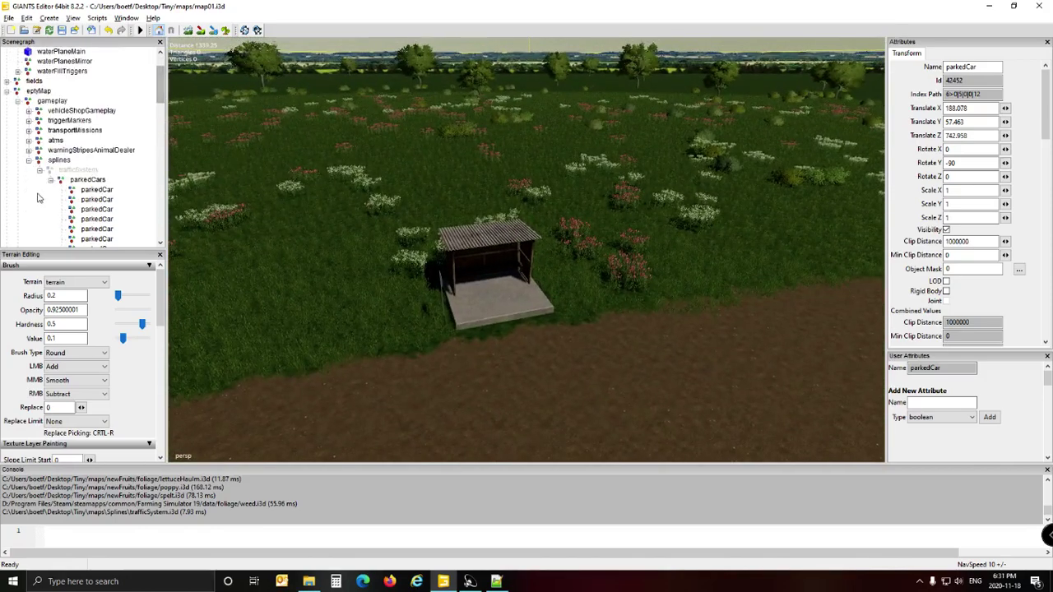
click(51, 181)
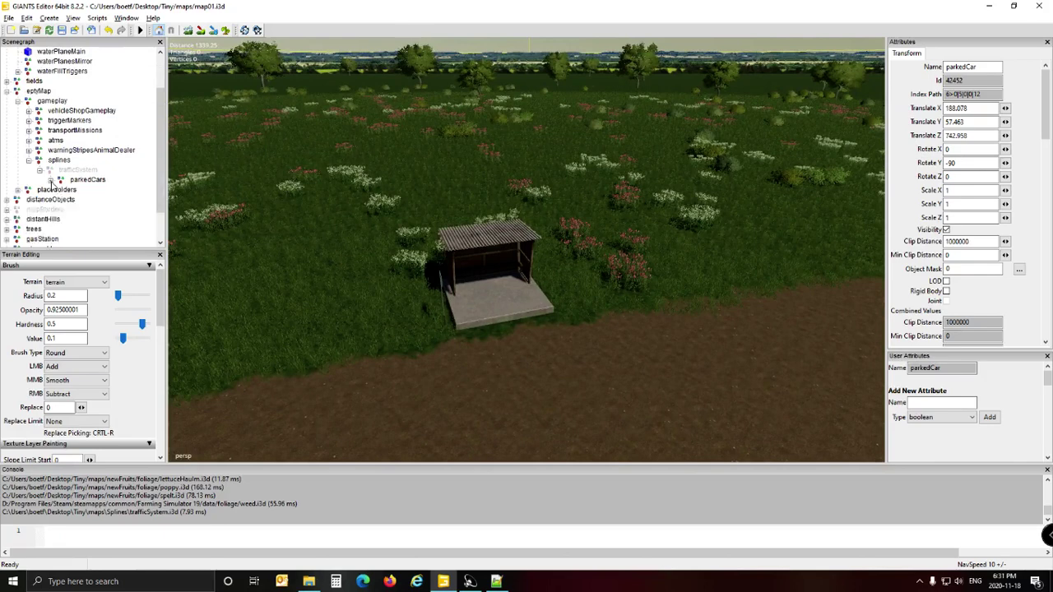
scroll(162, 181, down, 2)
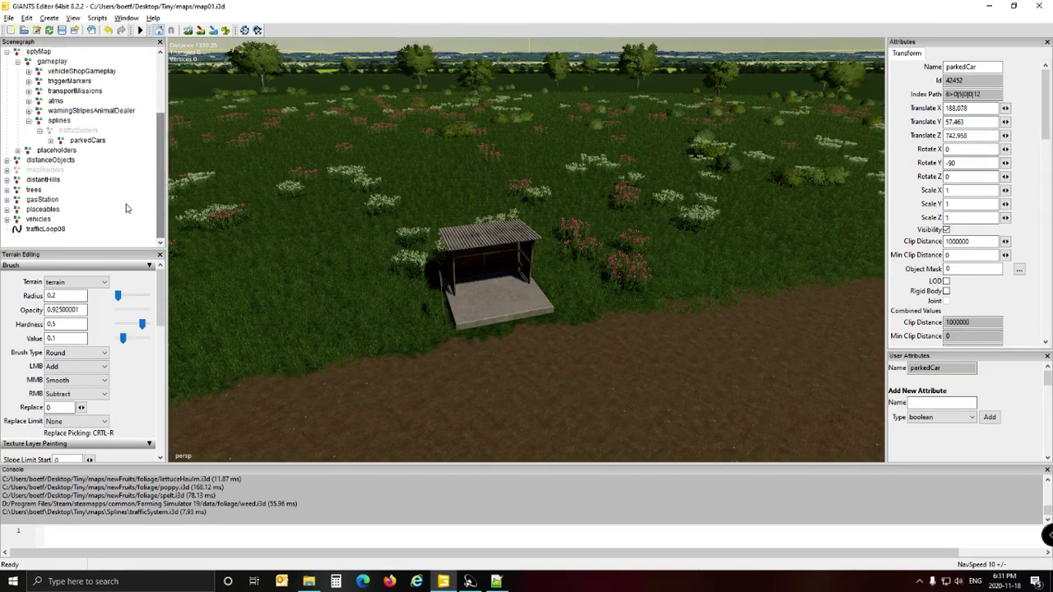
Select the trafficLoop08 spline and examine its route against the map's dirt roads and bridge, along with its name.
click(45, 230)
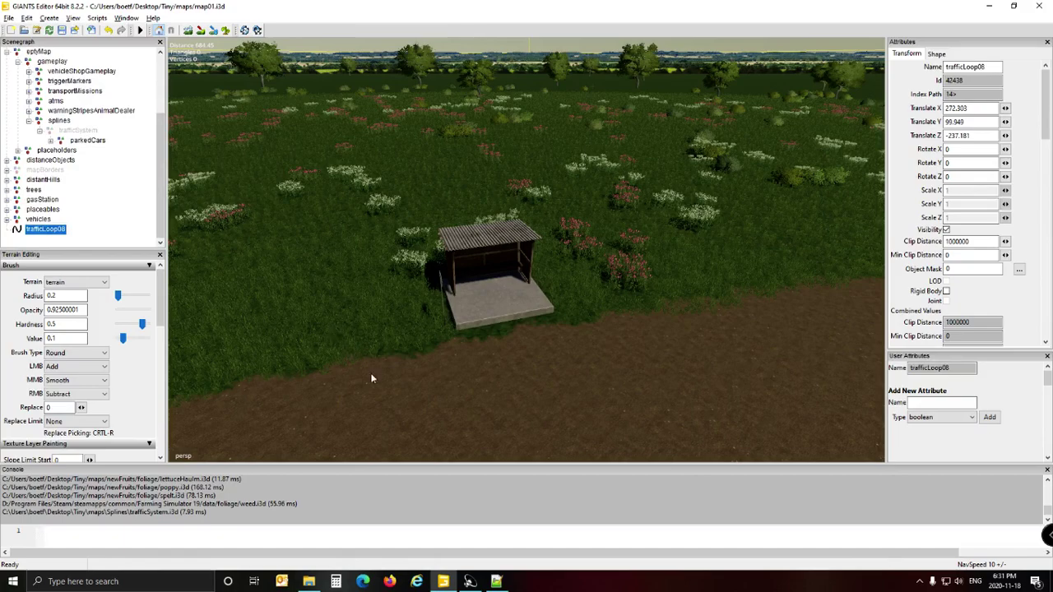
alt+drag(381, 386, 638, 333)
scroll(675, 317, up, 5)
scroll(638, 333, up, 3)
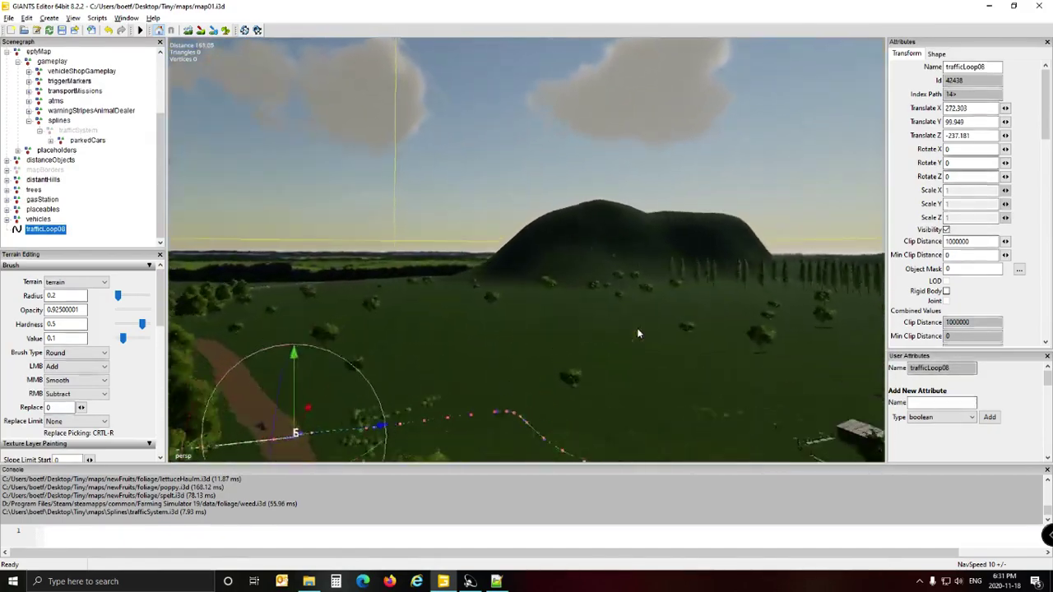
right_drag(638, 334, 127, 376)
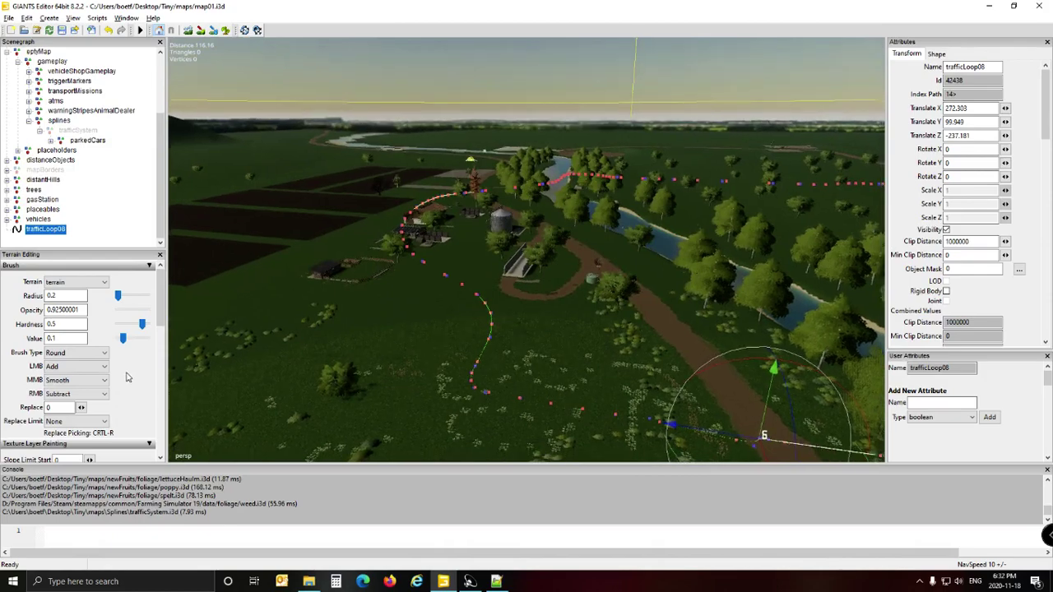
alt+drag(127, 373, 220, 381)
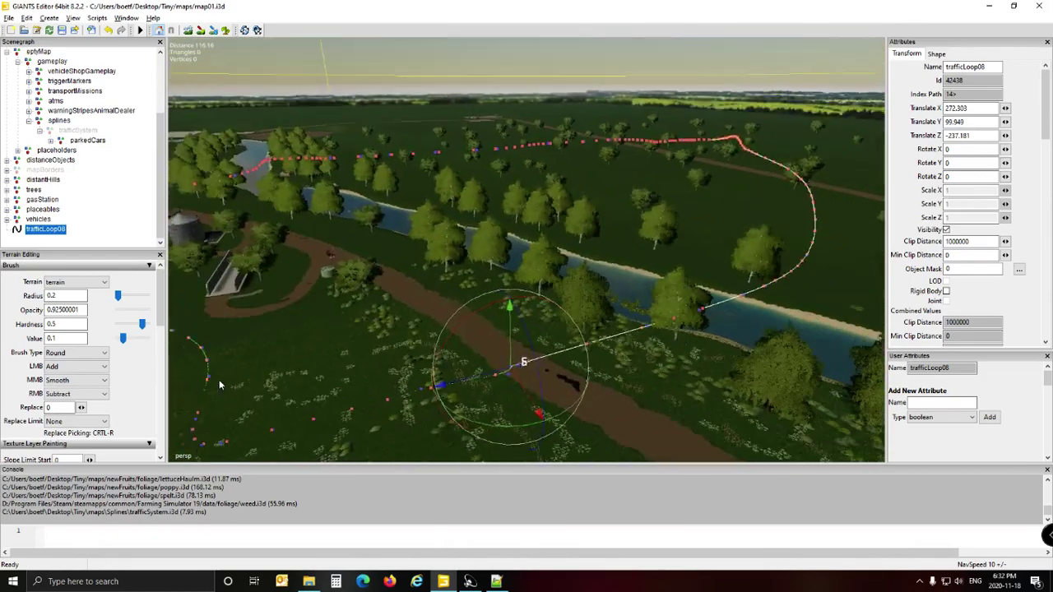
right_drag(361, 327, 564, 294)
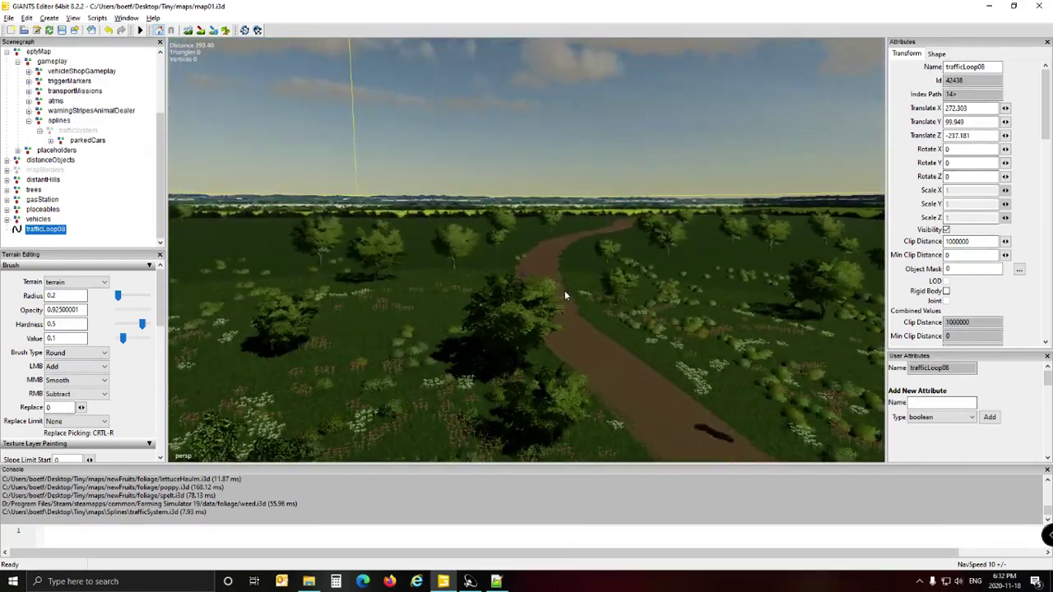
alt+drag(564, 294, 875, 315)
alt+drag(531, 292, 719, 398)
scroll(709, 402, down, 5)
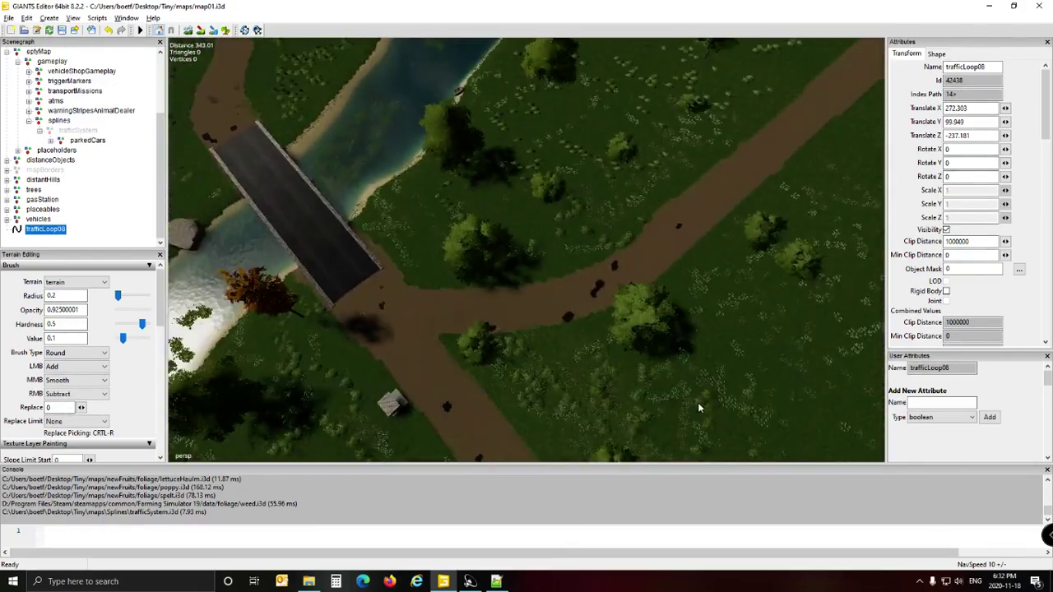
right_drag(698, 403, 402, 355)
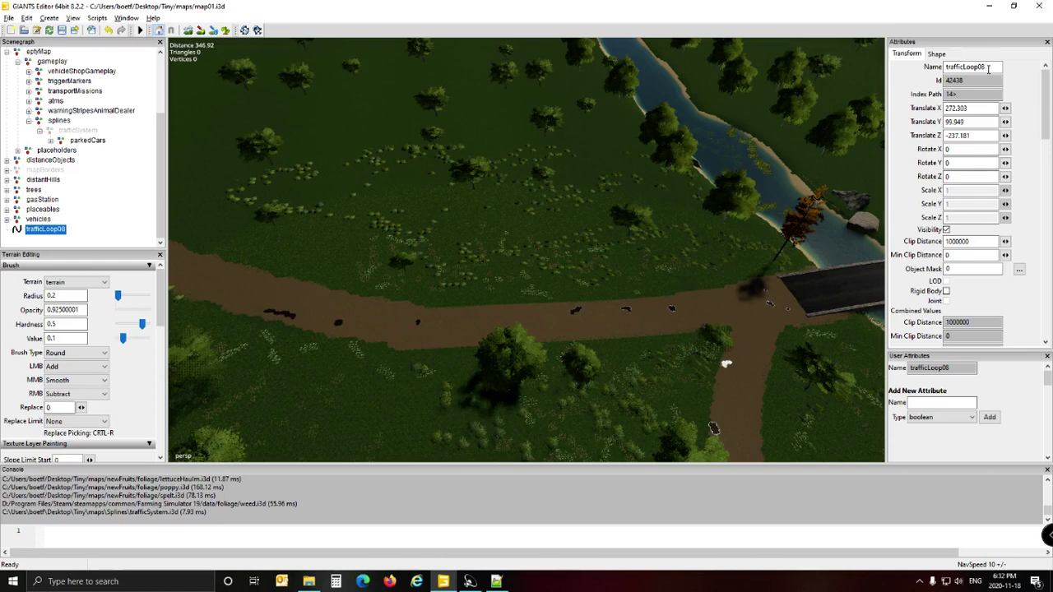
click(989, 69)
drag(996, 73, 937, 79)
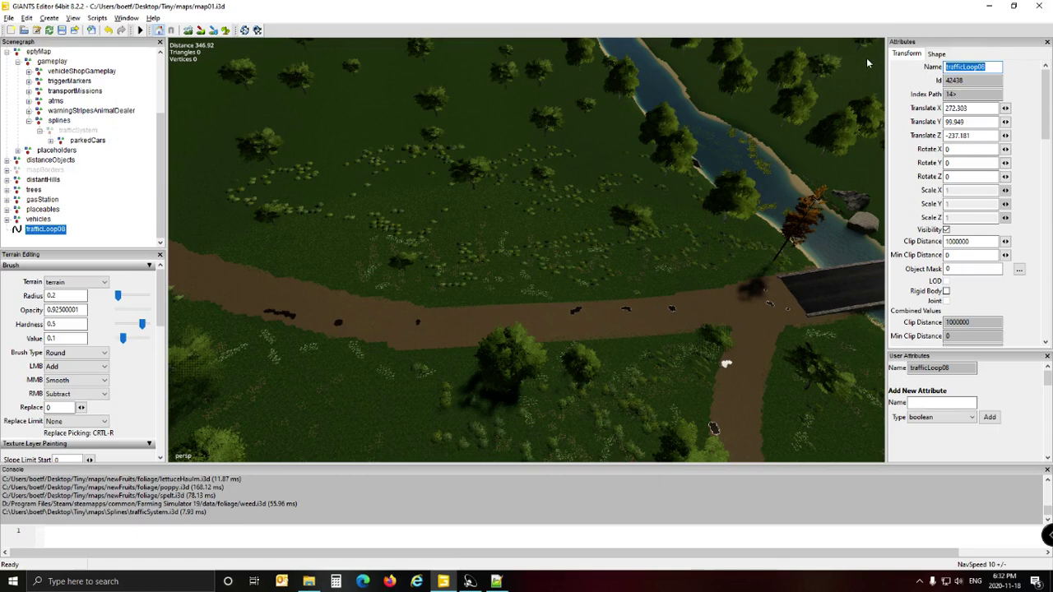
click(151, 193)
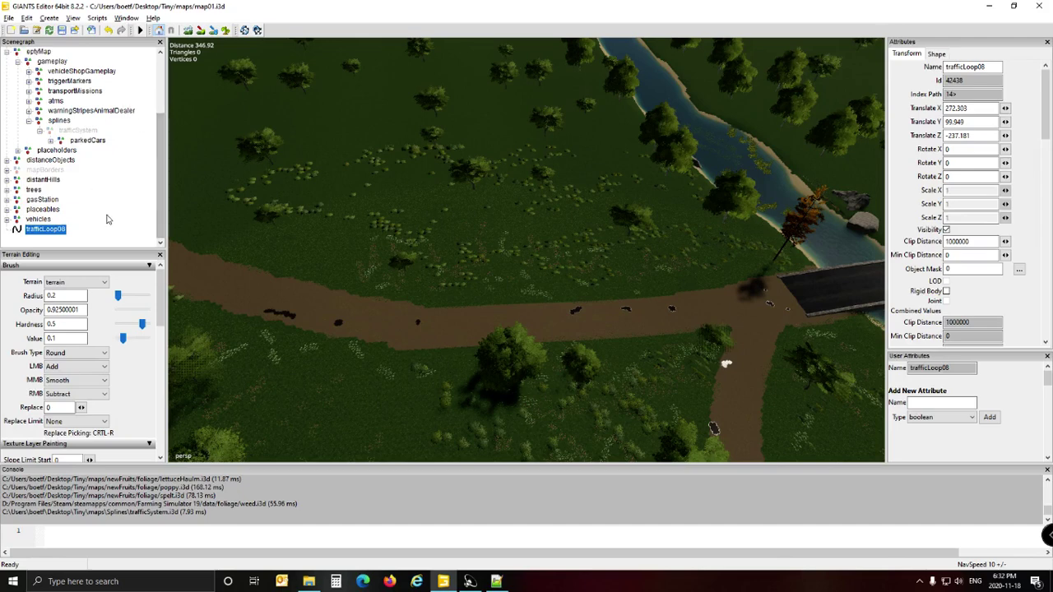
Deselect trafficLoop08, create a new spline, and select it in the scene hierarchy.
click(109, 219)
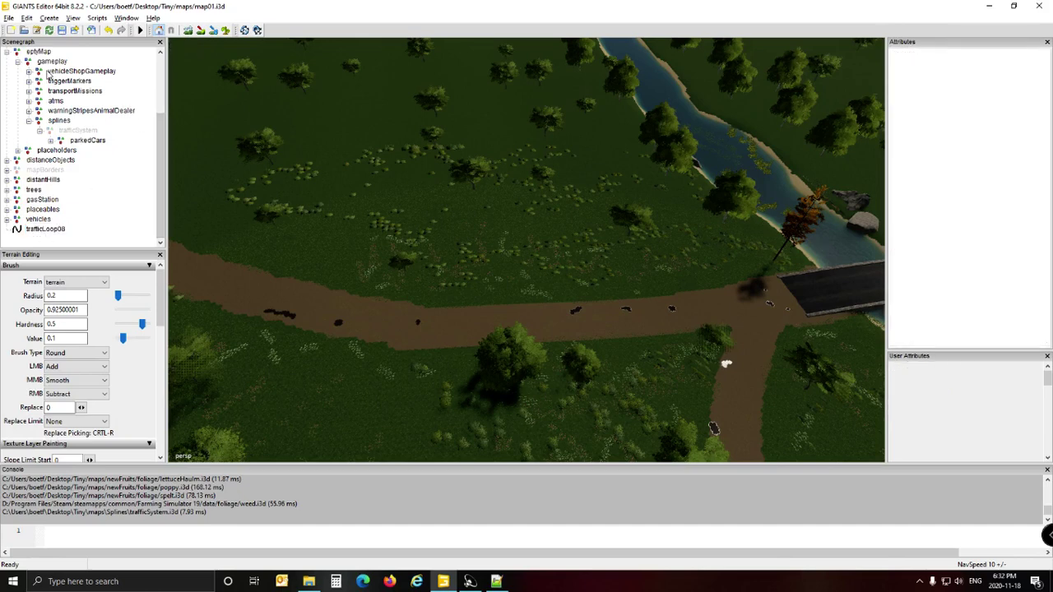
click(50, 18)
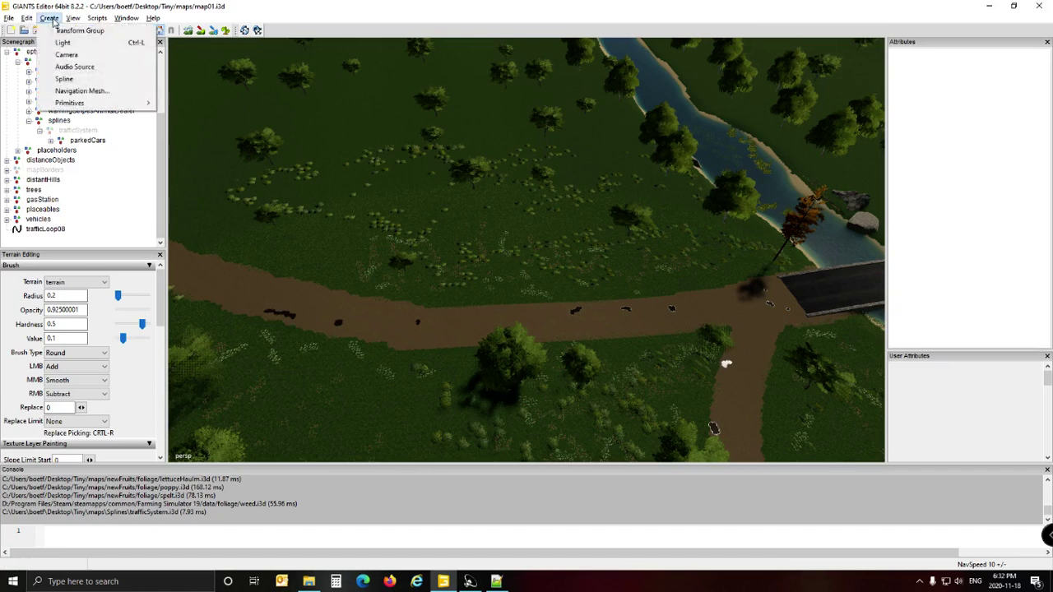
click(66, 80)
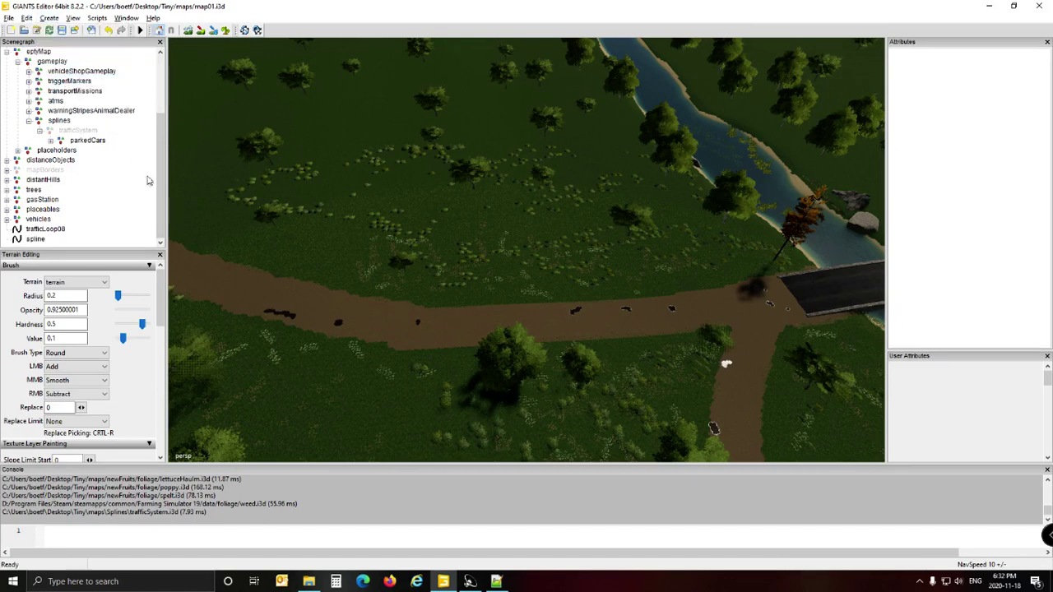
click(41, 241)
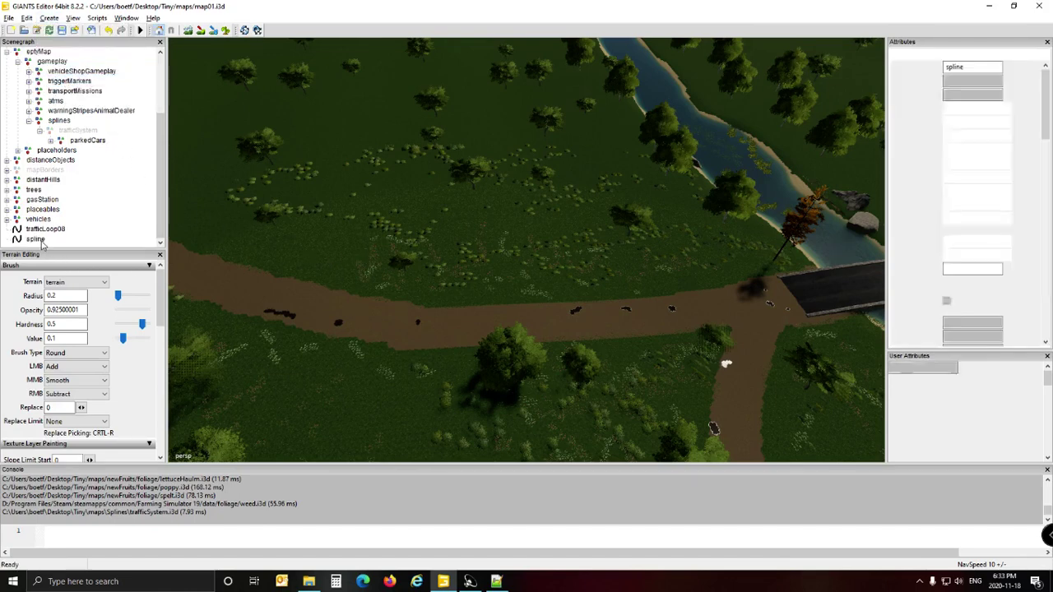
Use Interactive Placement to put the new spline on the dirt road beyond the bridge, at about X 469, Z -544.
alt+drag(619, 336, 877, 255)
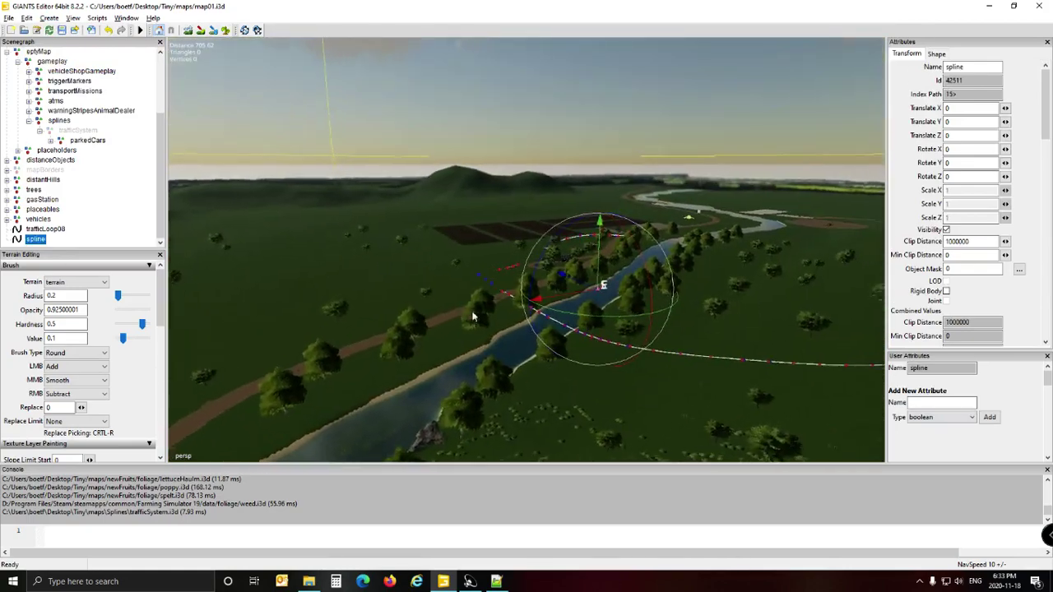
alt+drag(473, 315, 531, 324)
scroll(469, 294, down, 3)
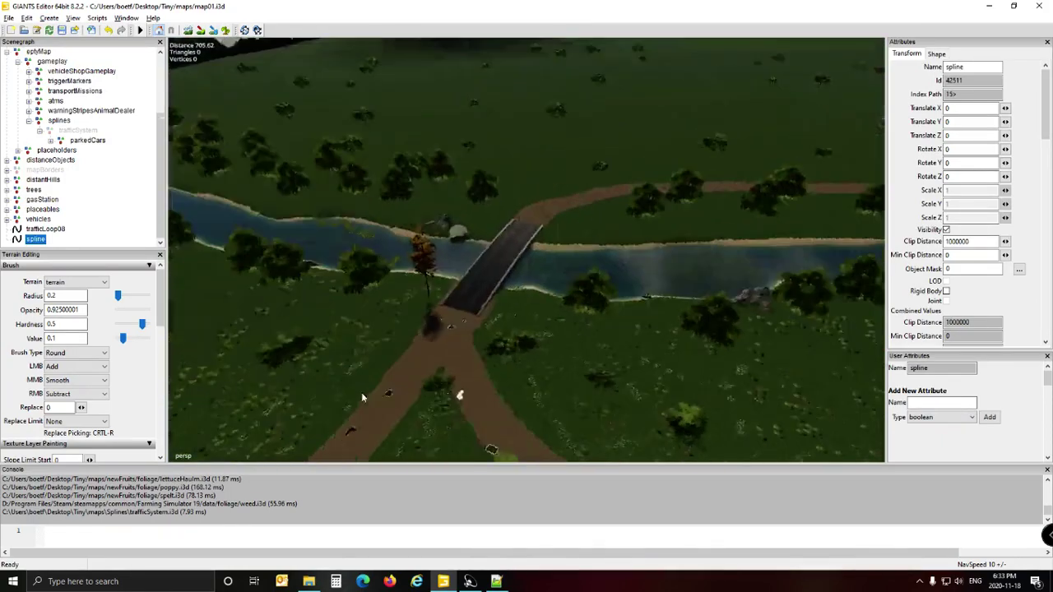
alt+drag(361, 393, 198, 432)
scroll(282, 474, up, 5)
scroll(159, 384, up, 6)
middle_drag(199, 432, 225, 479)
key(Left)
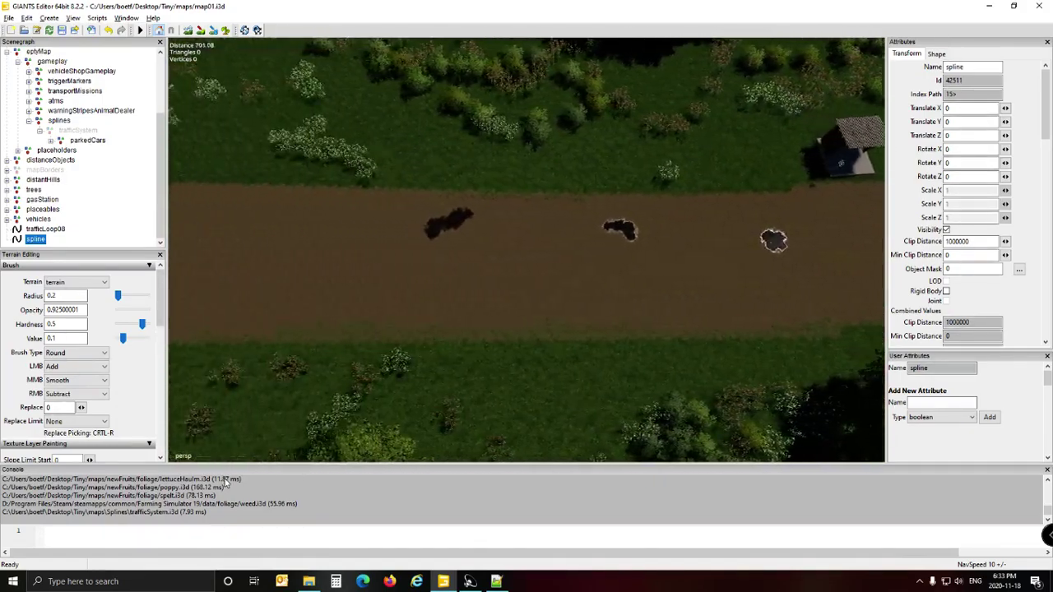
mouse_move(224, 479)
alt+mouse_down()
mouse_move(273, 472)
mouse_move(232, 472)
alt+mouse_up()
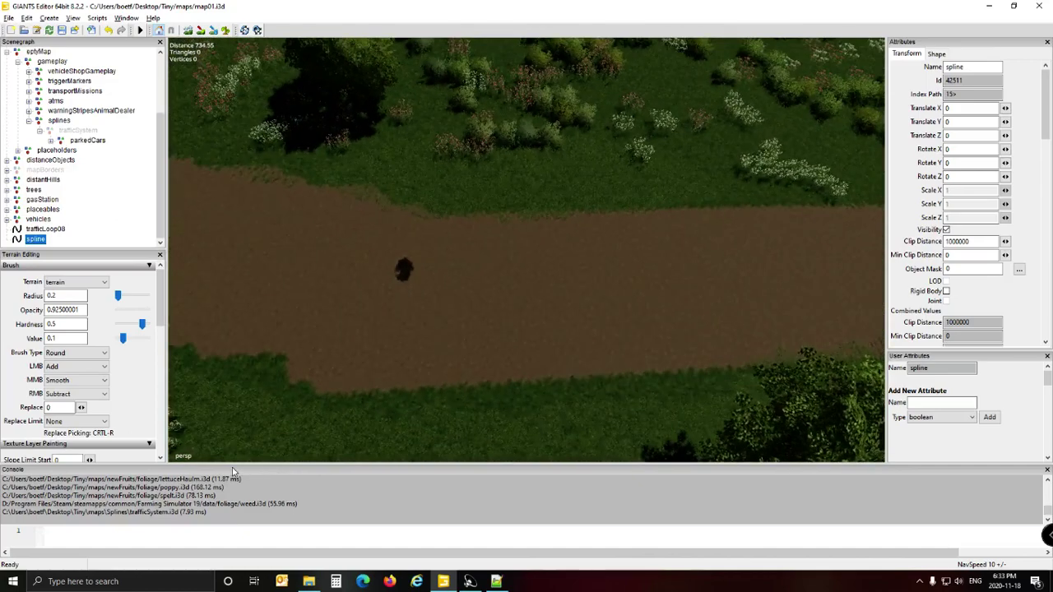
key(Down)
key(Right)
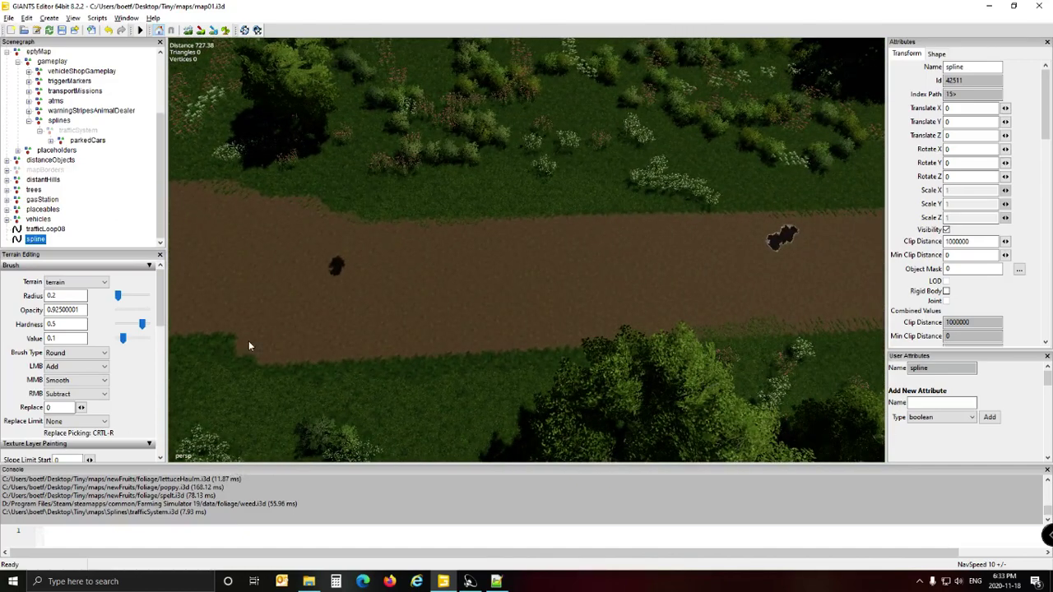
key(ctrl+b)
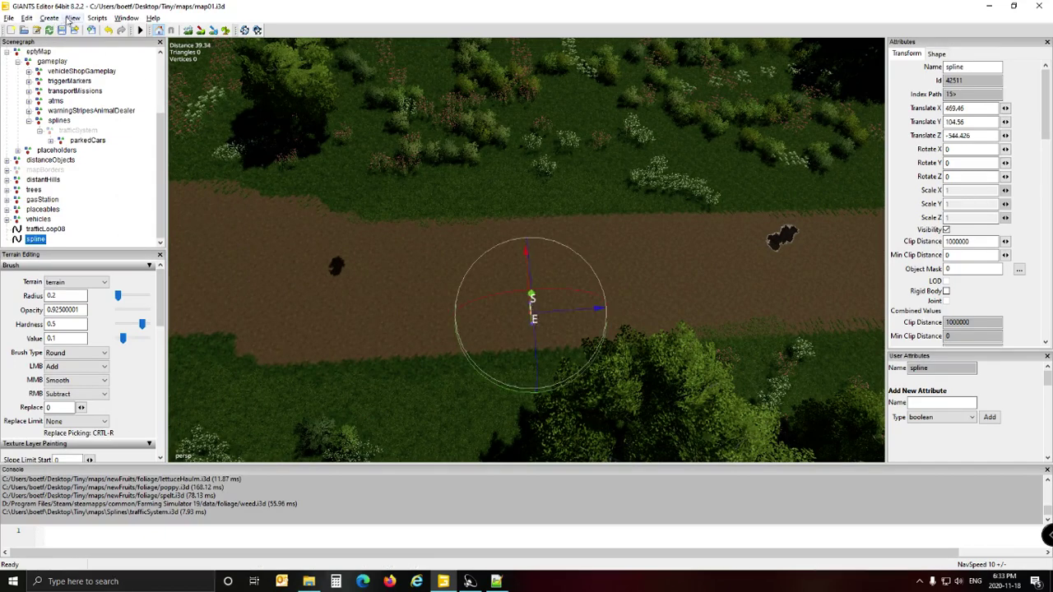
click(26, 18)
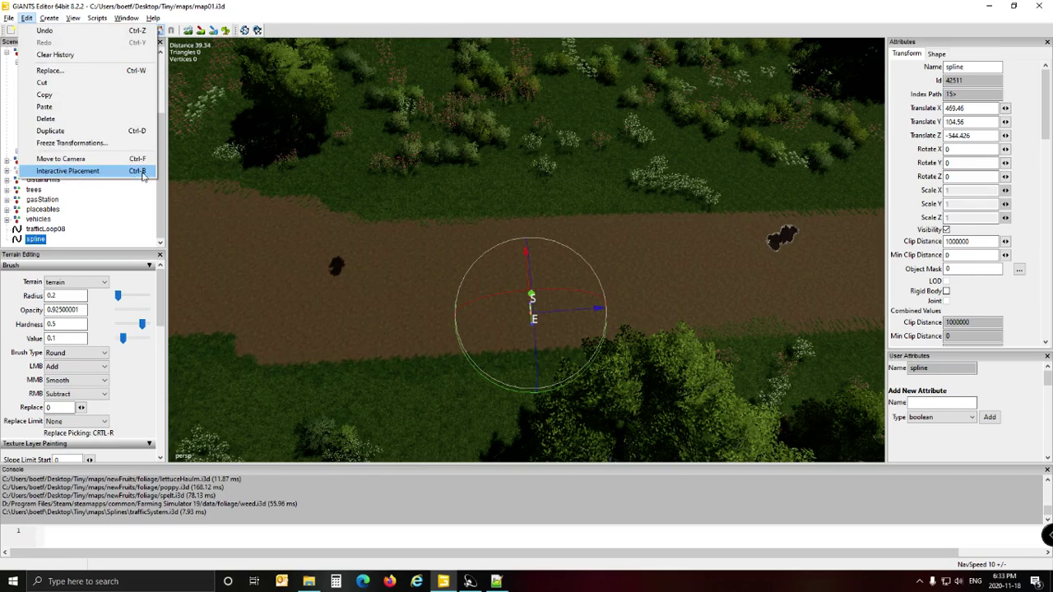
click(335, 12)
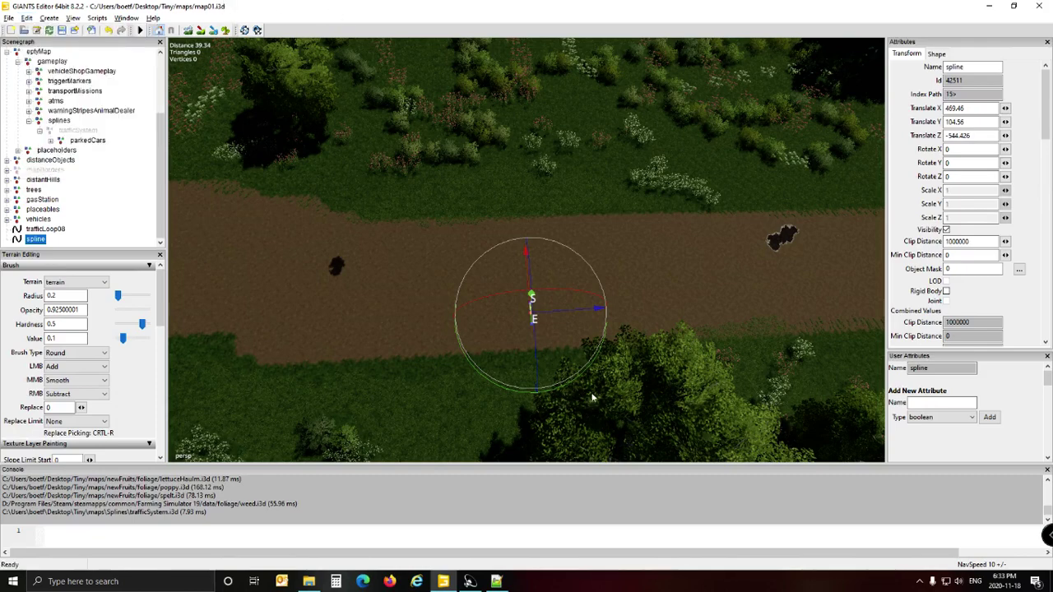
Rotate the new spline parallel to the road, to about X 180, Y -86, Z -180, and shift it along the road to about Z -546.
scroll(655, 396, up, 5)
scroll(655, 396, up, 2)
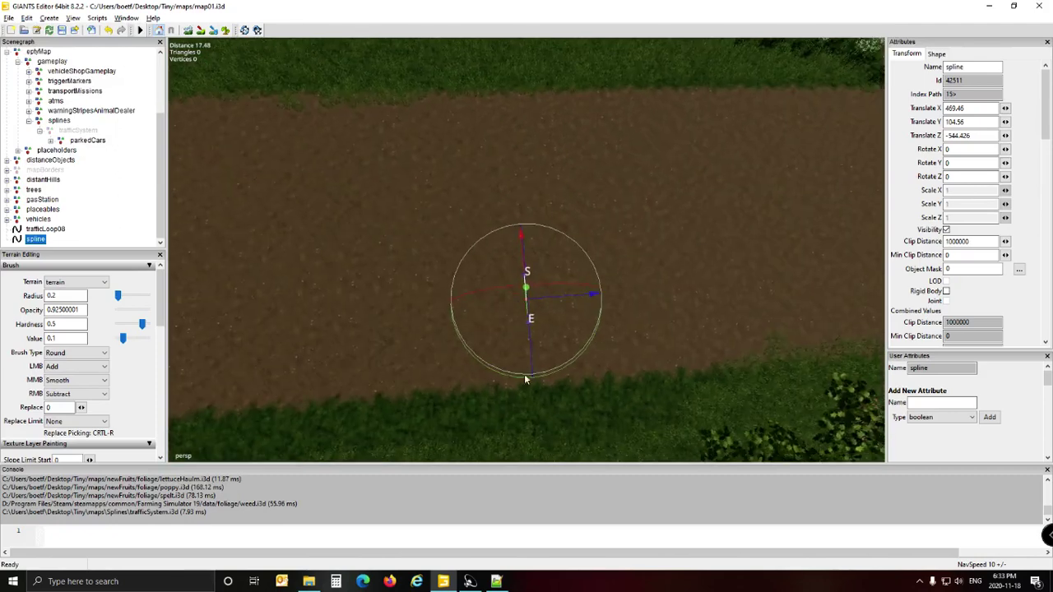
drag(505, 380, 462, 273)
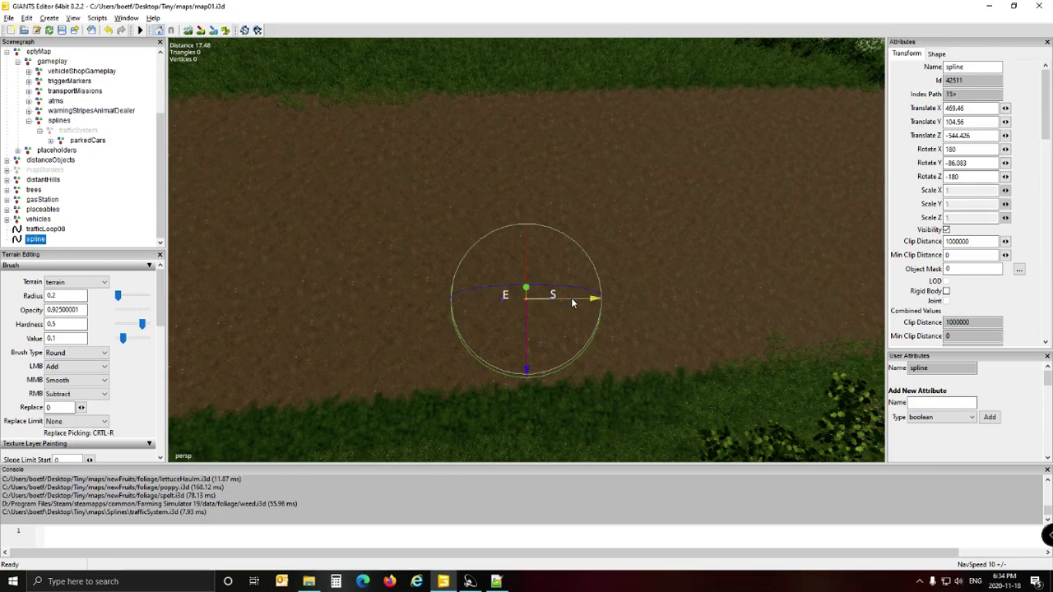
drag(576, 298, 534, 301)
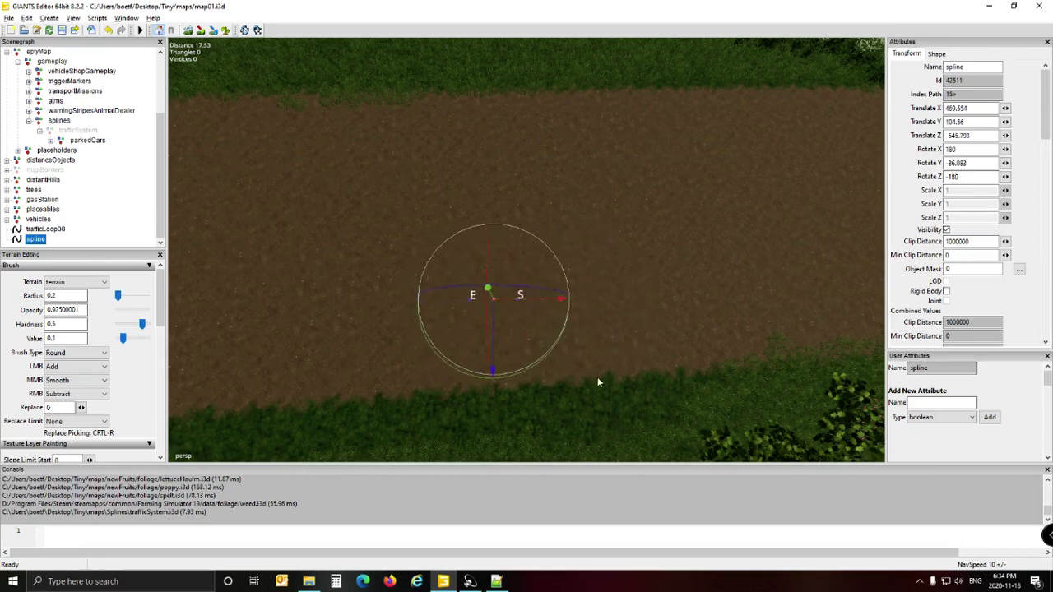
alt+drag(597, 377, 591, 417)
scroll(639, 422, up, 4)
scroll(594, 419, up, 5)
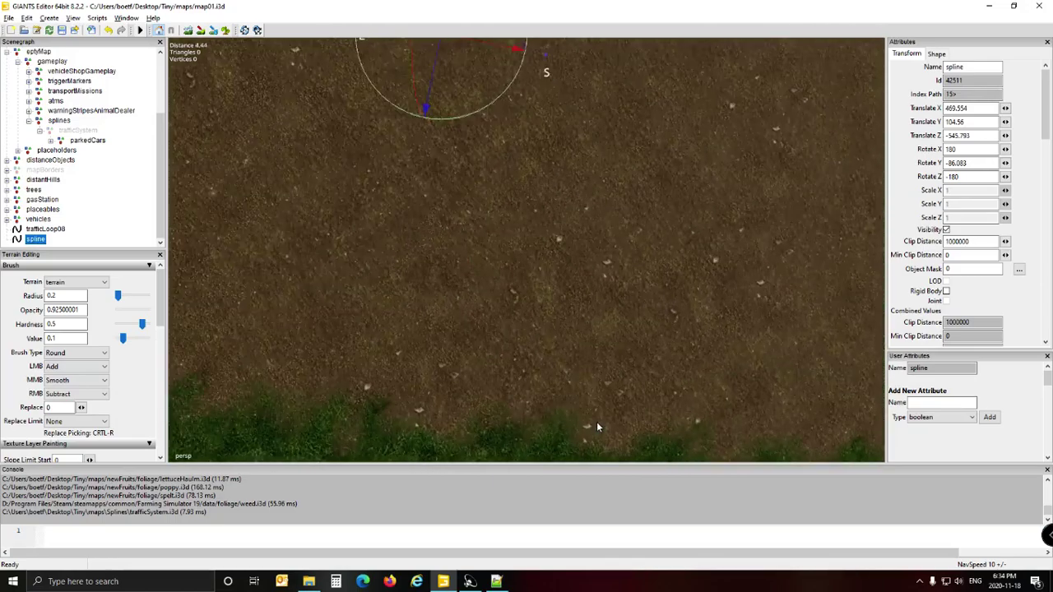
right_drag(597, 427, 623, 390)
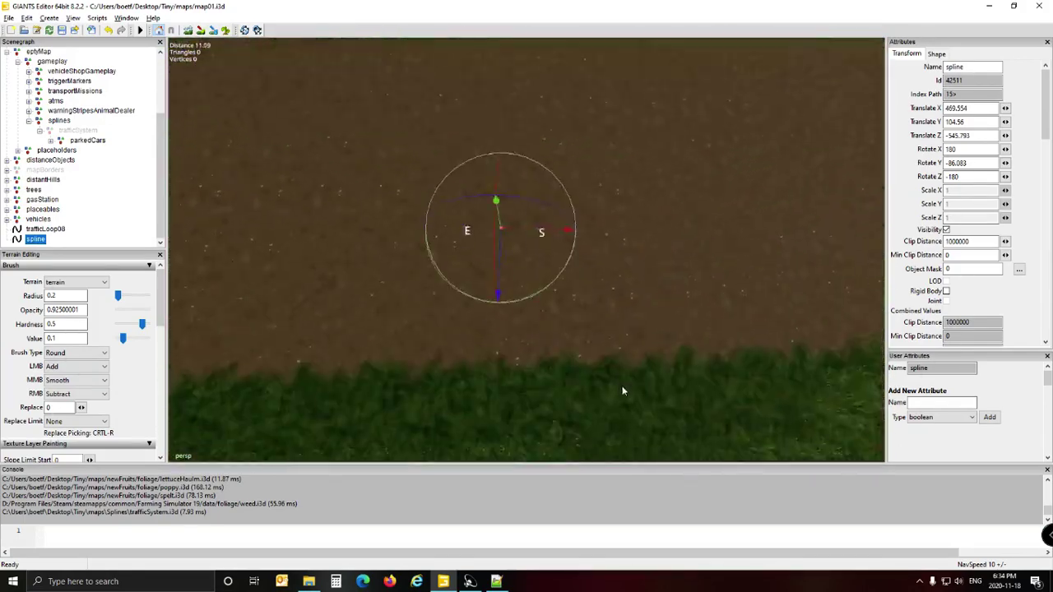
Shift the spline along the dirt road and re-place it with Interactive Placement at about X 470, Z -544.
scroll(623, 390, down, 2)
drag(573, 246, 597, 252)
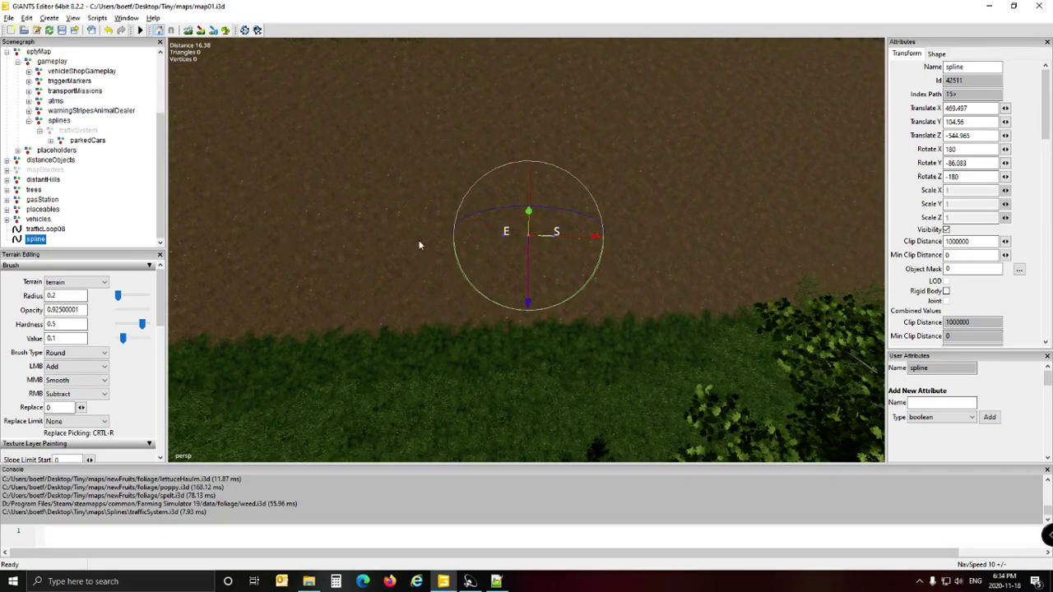
key(ctrl+b)
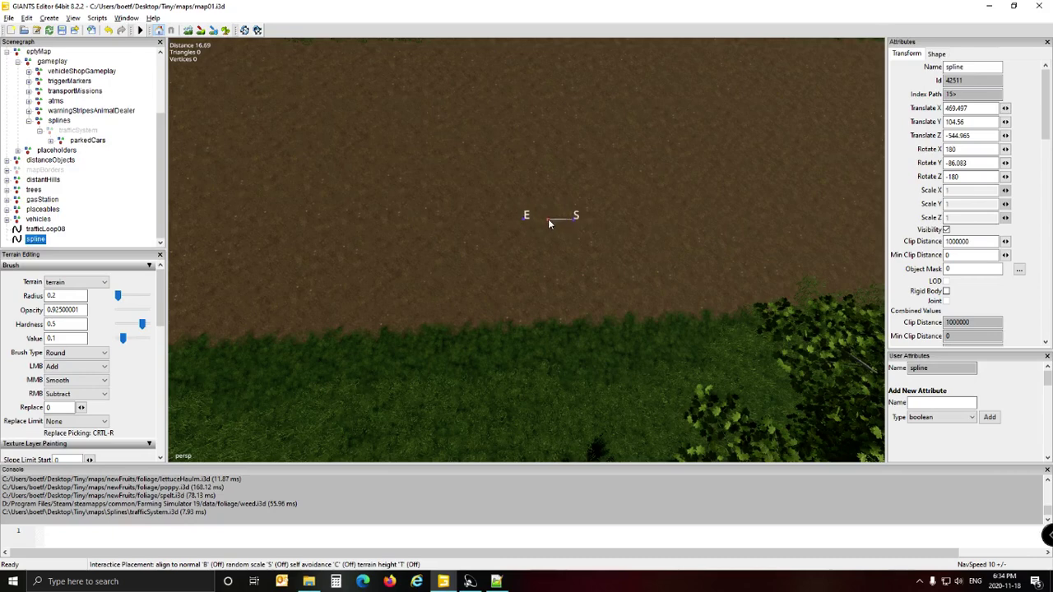
click(549, 222)
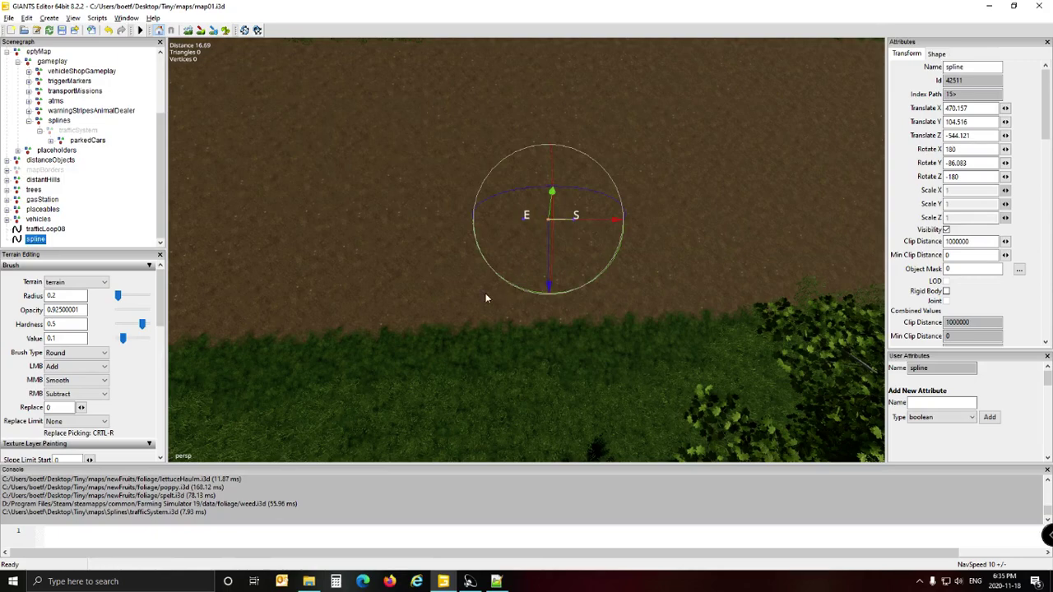
Try to lengthen the spline by pulling its end point far along the dirt road and inserting another point.
alt+drag(507, 332, 527, 311)
right_drag(528, 314, 514, 310)
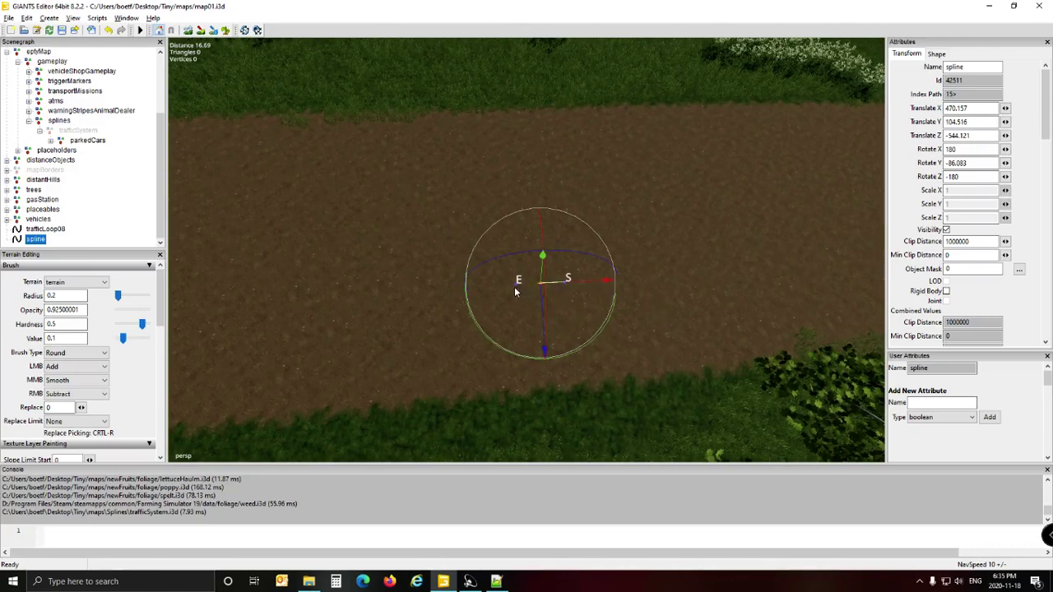
scroll(522, 305, up, 2)
scroll(522, 305, up, 2)
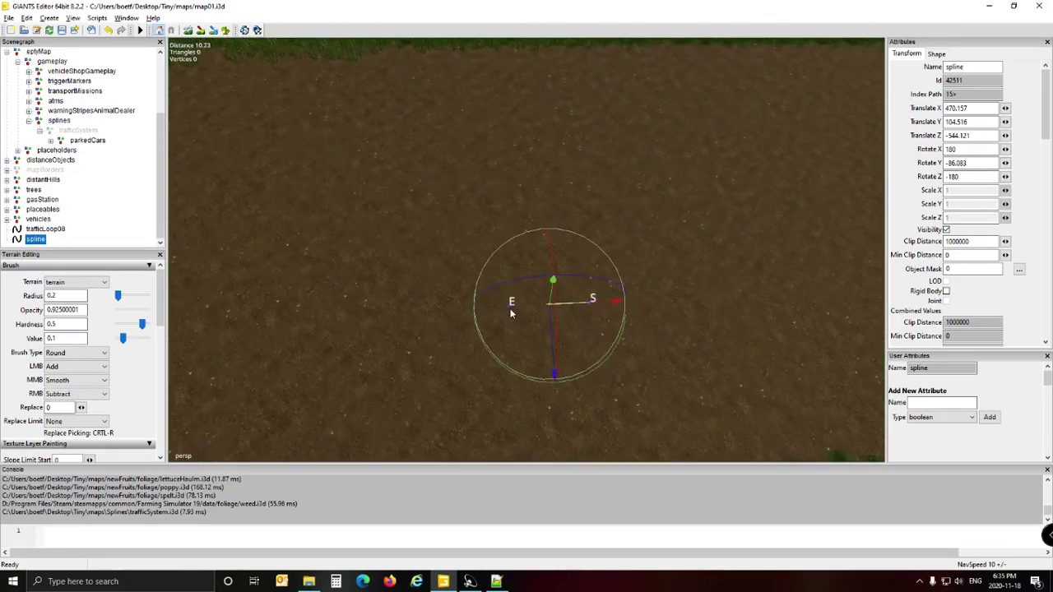
click(510, 307)
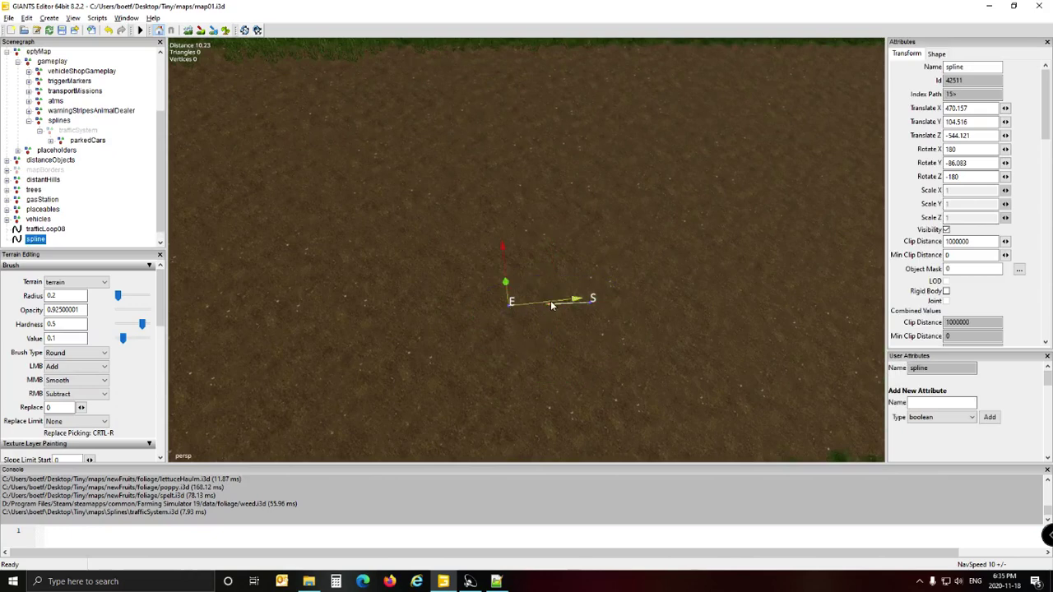
scroll(476, 362, down, 5)
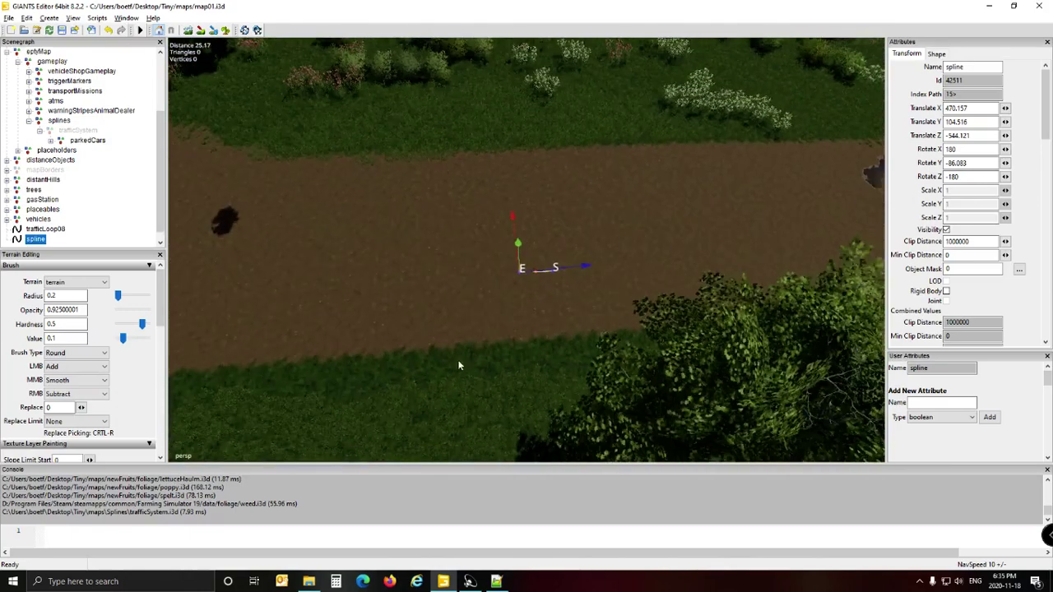
scroll(459, 365, down, 1)
drag(573, 272, 237, 321)
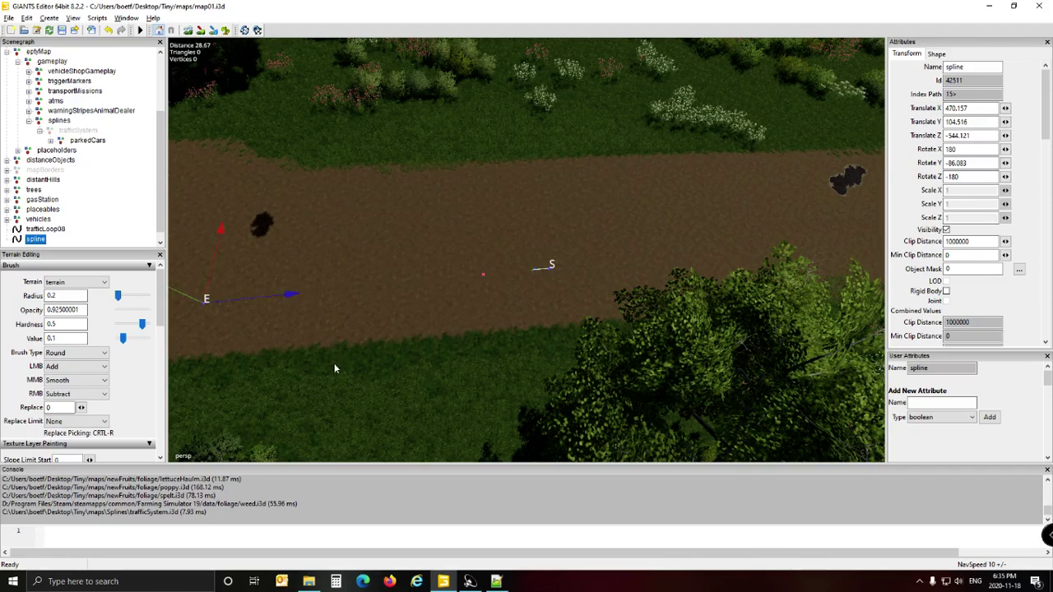
alt+drag(334, 363, 285, 346)
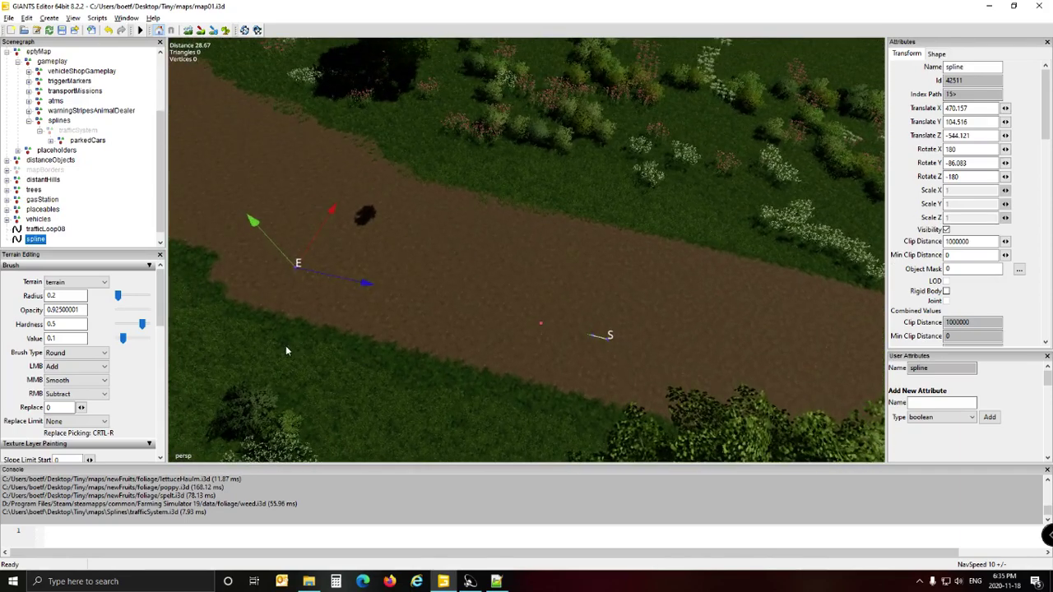
key(Insert)
middle_drag(319, 360, 345, 370)
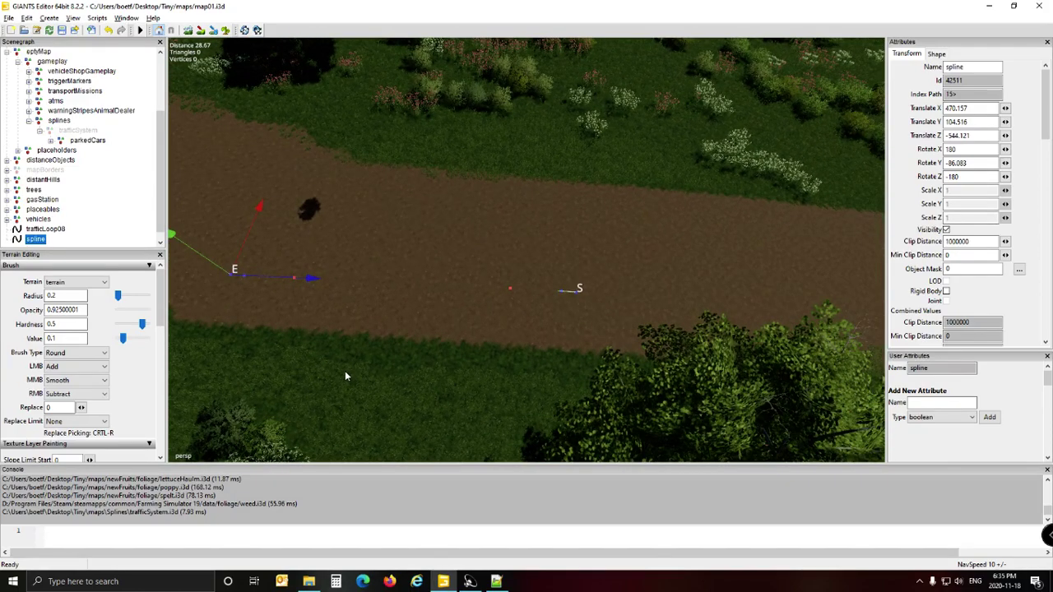
Undo the inserted point and the stretch of the spline's end point.
key(ctrl+z)
middle_drag(391, 318, 333, 286)
alt+drag(332, 281, 325, 272)
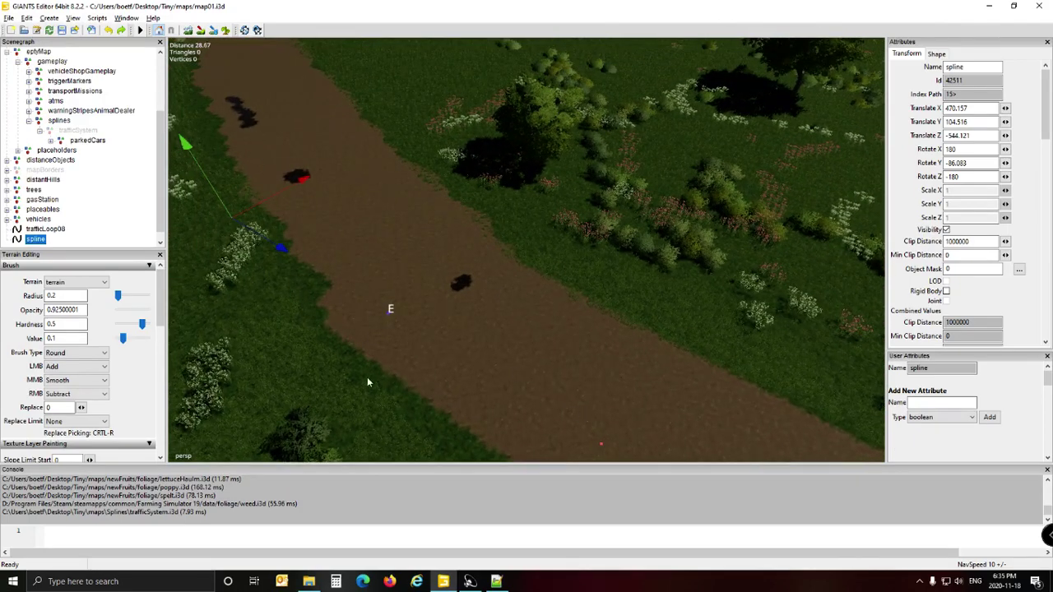
mouse_move(371, 376)
middle_down()
mouse_move(439, 399)
mouse_move(349, 389)
mouse_move(361, 389)
middle_up()
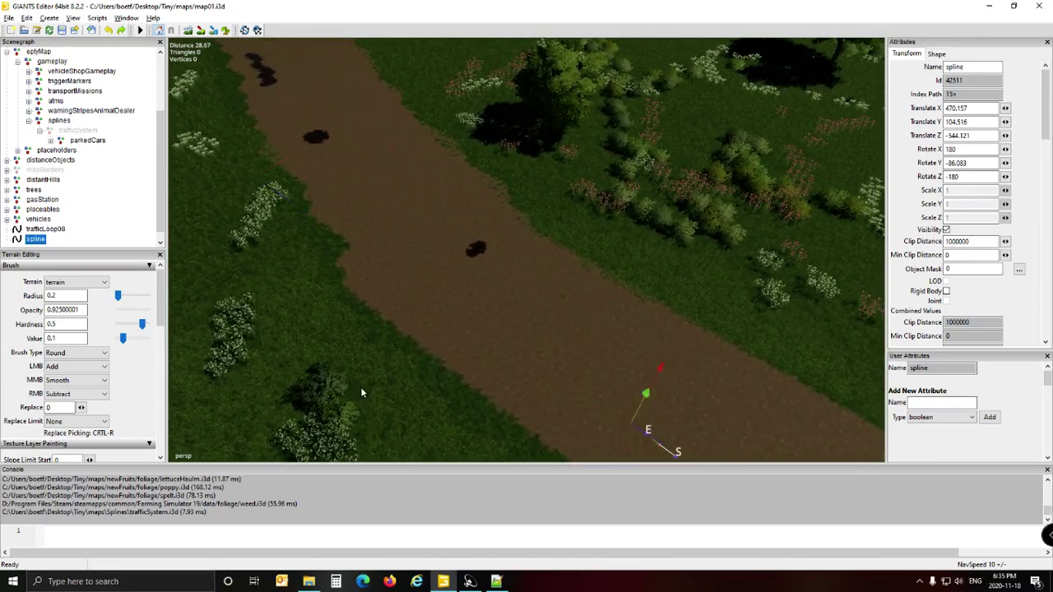
middle_drag(414, 362, 494, 399)
scroll(495, 399, up, 6)
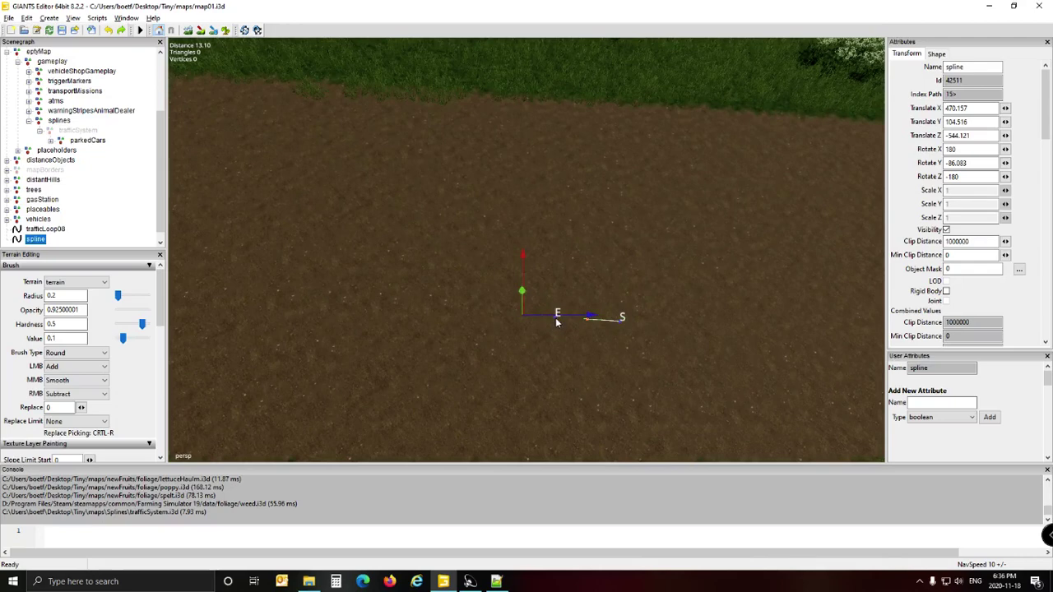
Reselect the spline in the scene hierarchy and extend it from its end point with two more points along the dirt road.
click(465, 319)
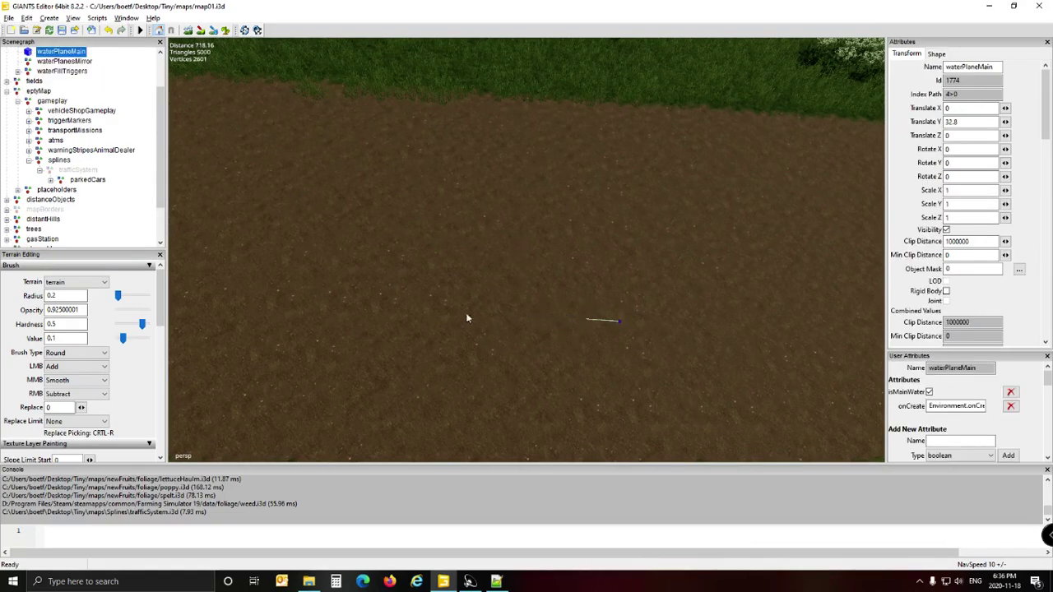
scroll(124, 181, down, 2)
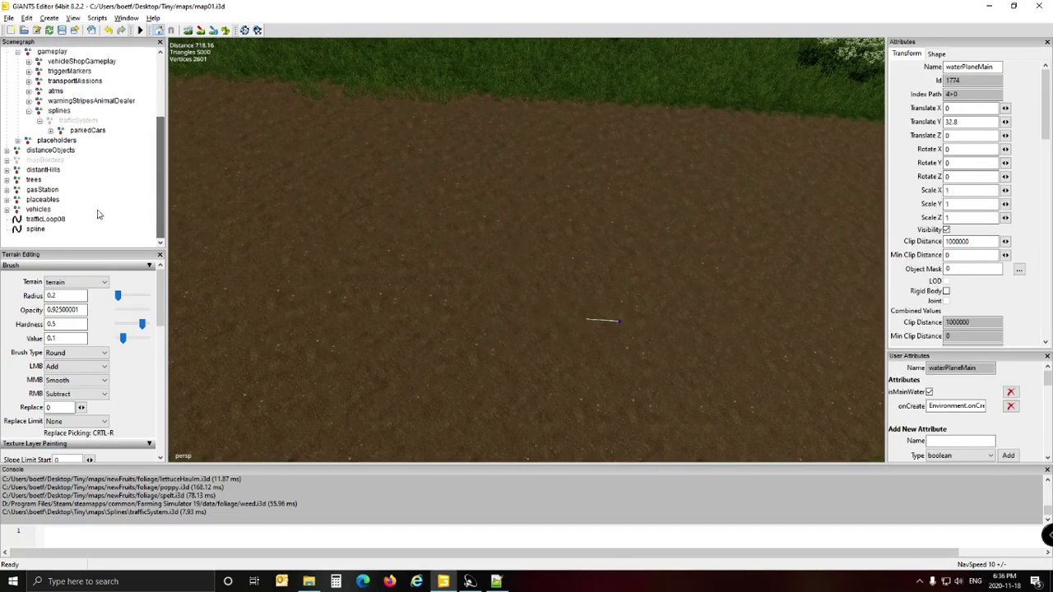
click(35, 229)
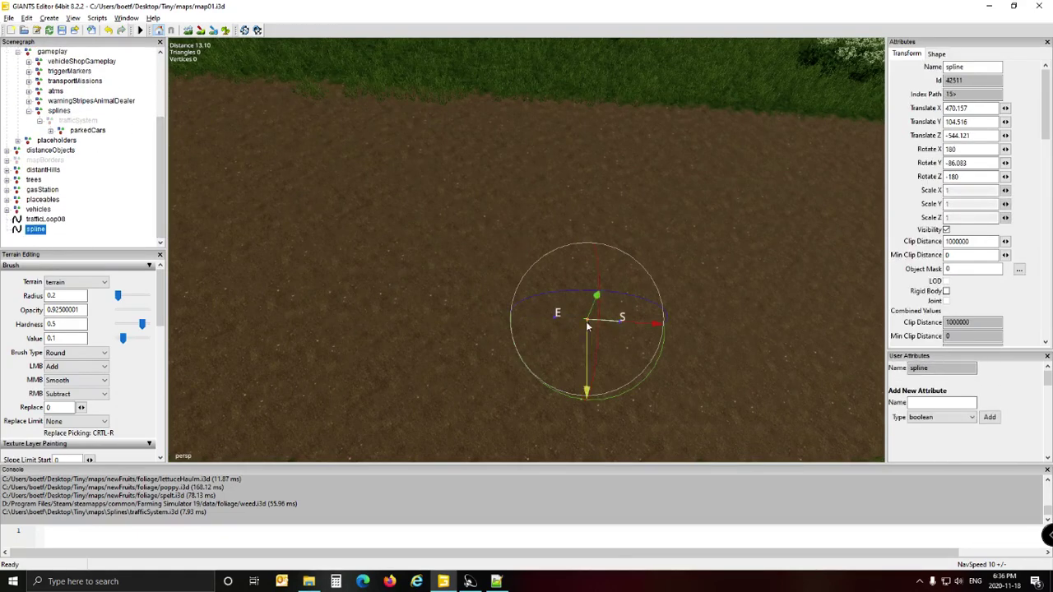
scroll(703, 373, up, 2)
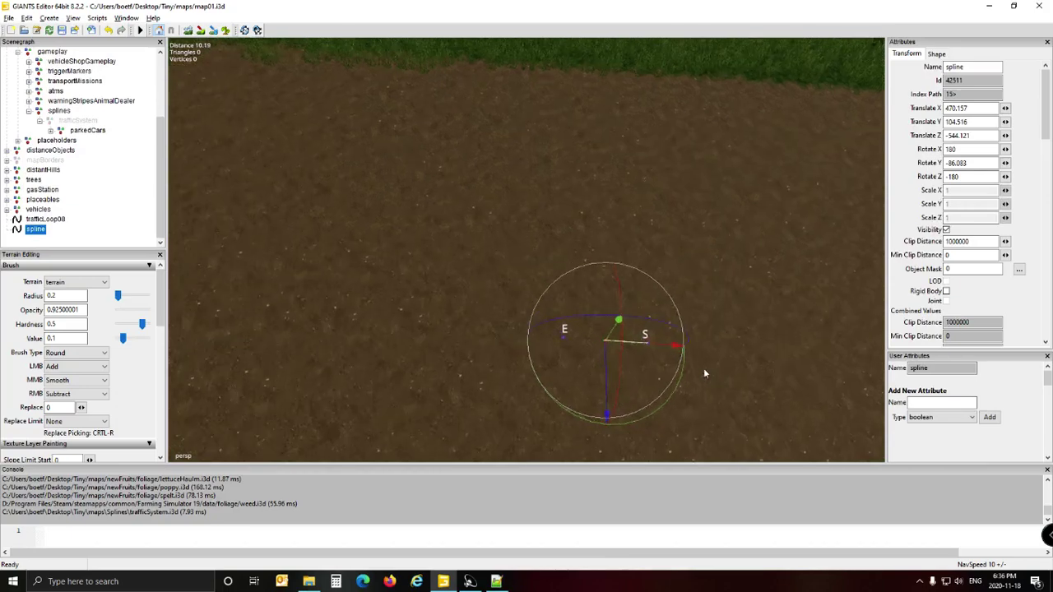
scroll(704, 373, up, 2)
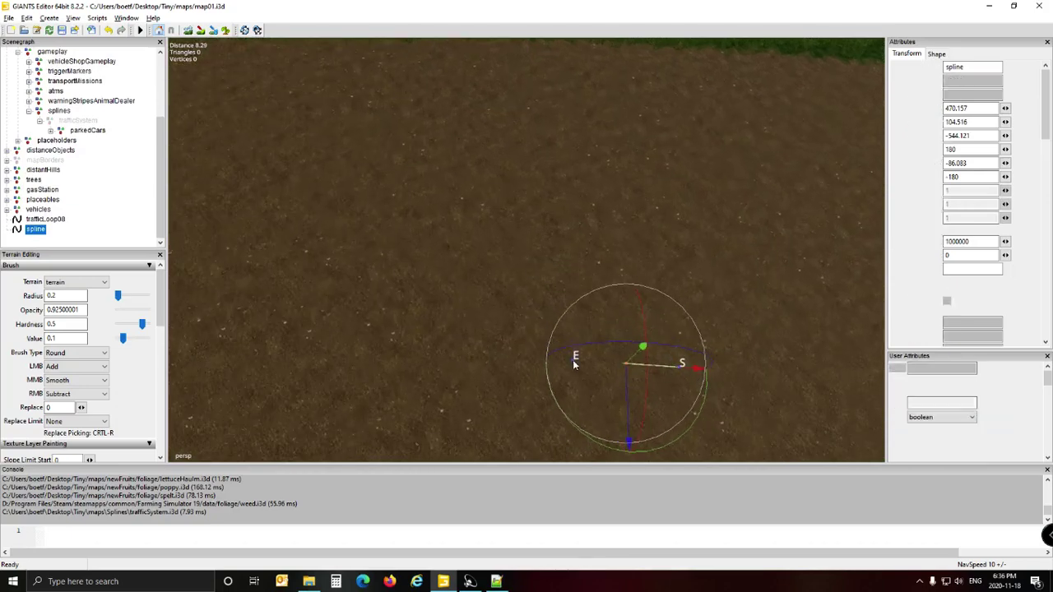
scroll(481, 370, down, 2)
scroll(476, 359, down, 2)
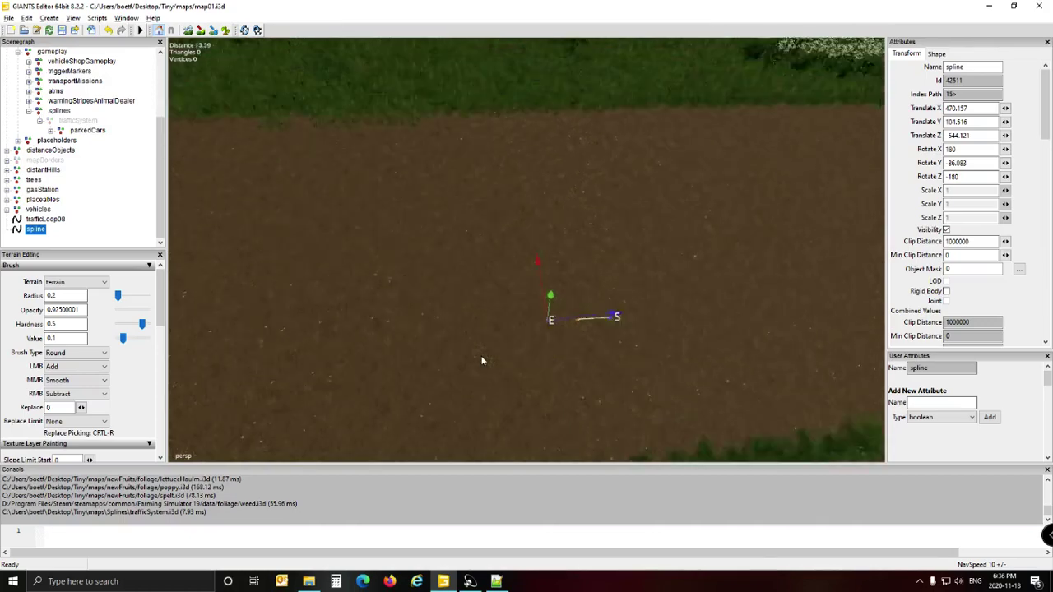
scroll(482, 359, down, 3)
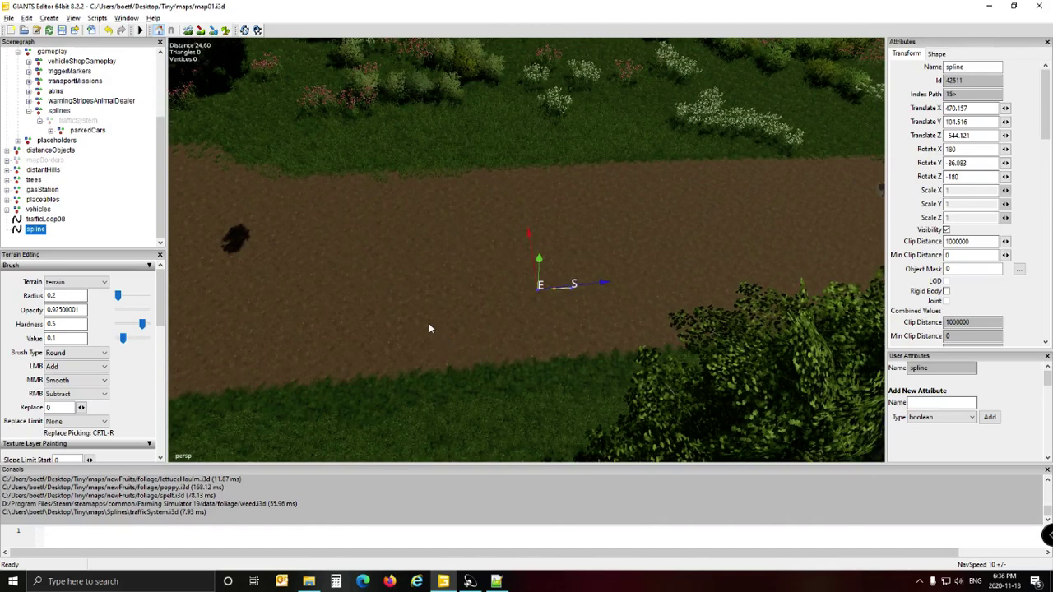
click(424, 297)
key(Insert)
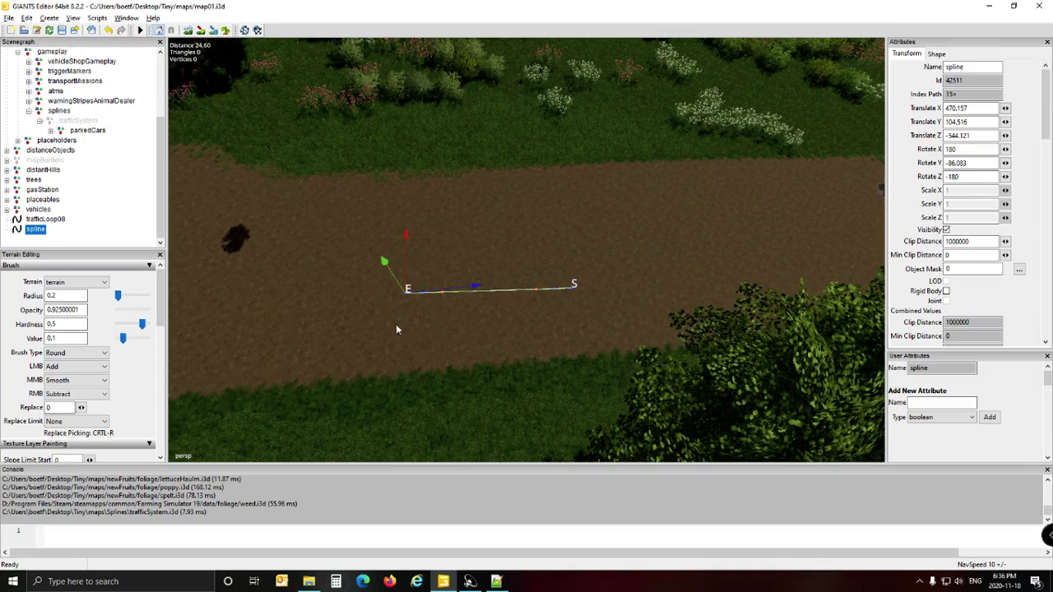
click(302, 305)
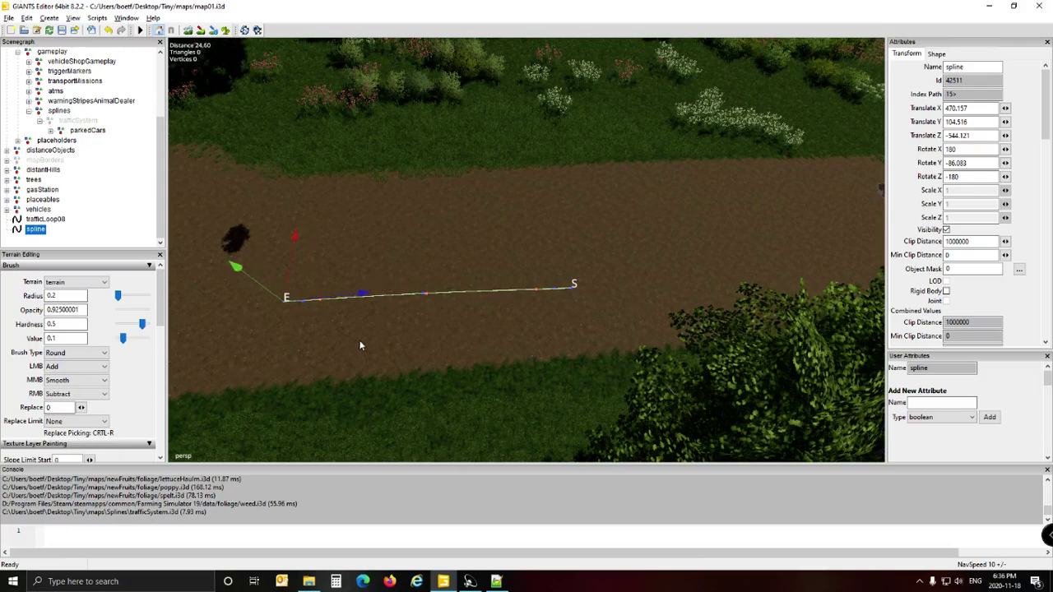
Examine the spline's start-to-end direction and its side of the dirt road in relation to the bridge.
alt+drag(392, 363, 477, 354)
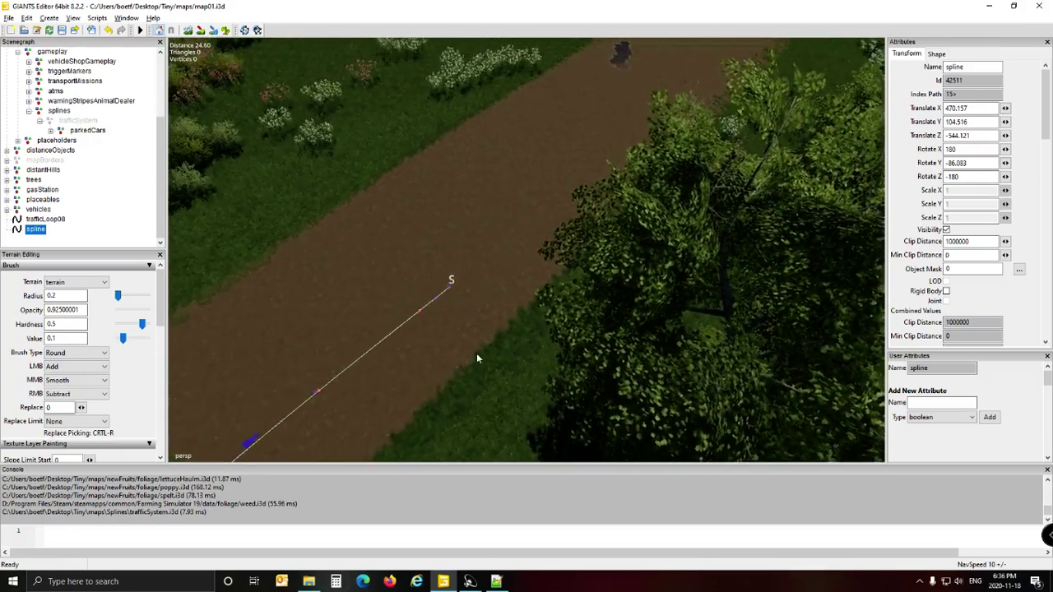
scroll(477, 354, down, 5)
right_drag(478, 359, 566, 350)
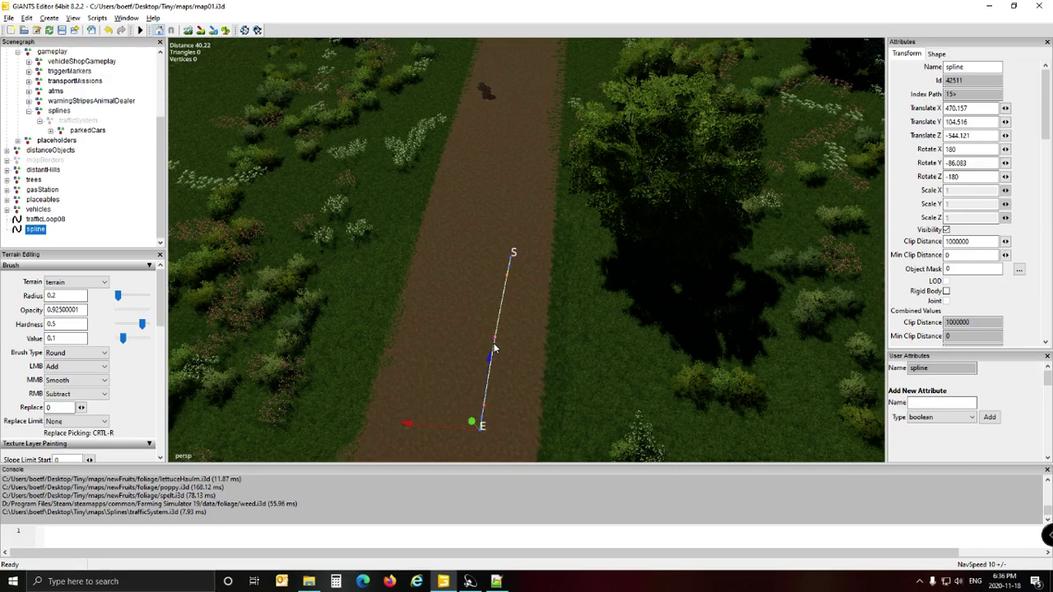
alt+drag(606, 318, 589, 262)
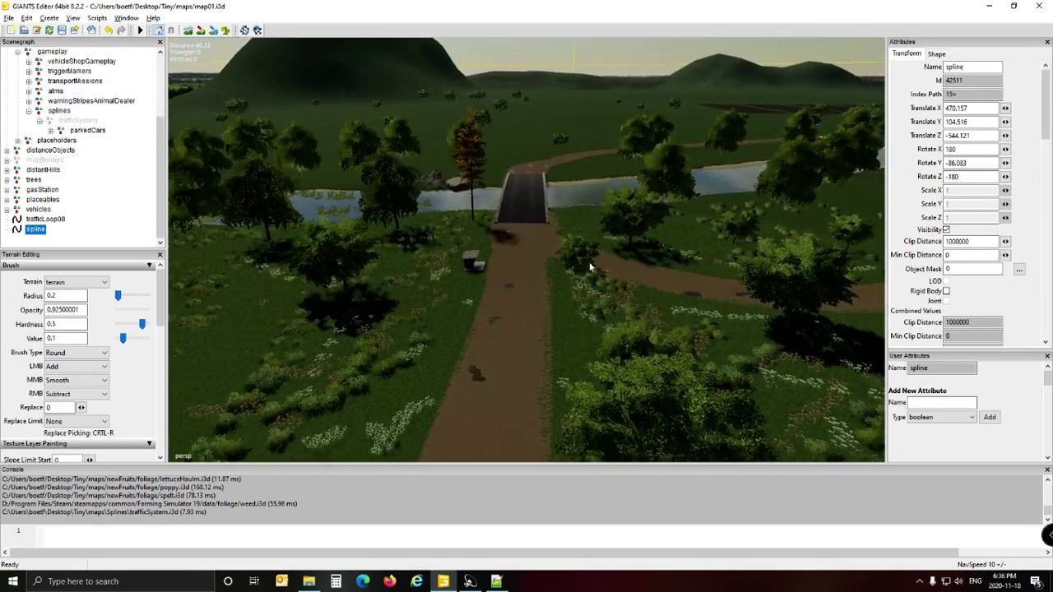
right_drag(589, 262, 605, 340)
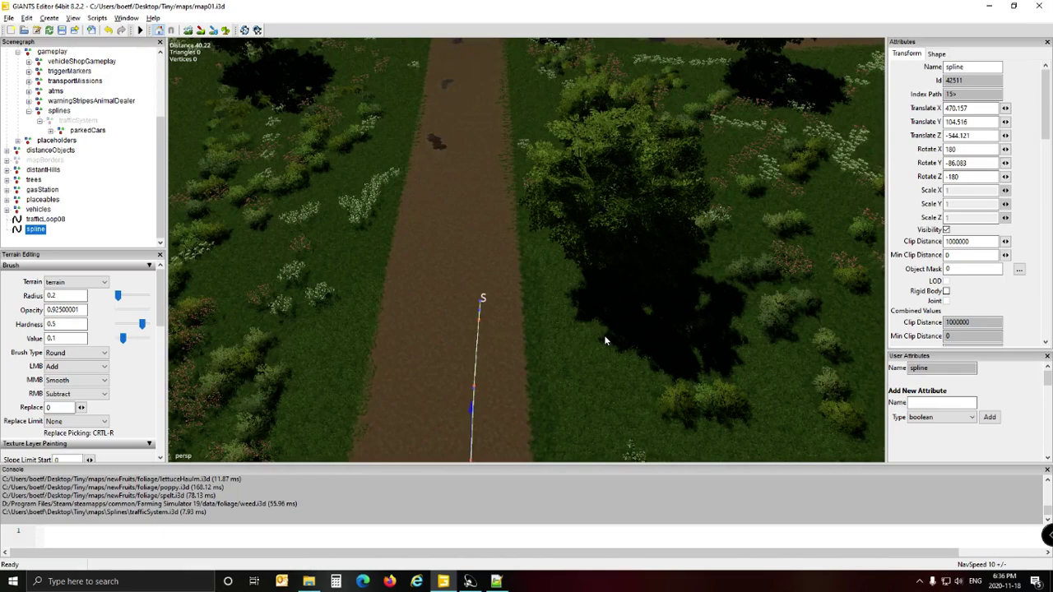
alt+drag(604, 340, 604, 342)
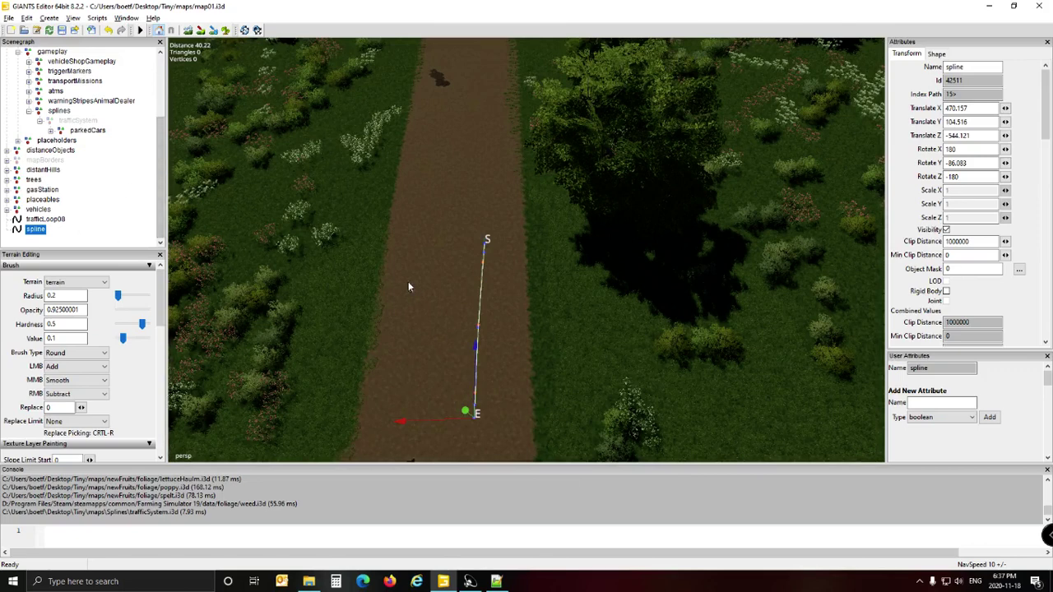
alt+drag(540, 326, 590, 295)
right_drag(590, 300, 539, 294)
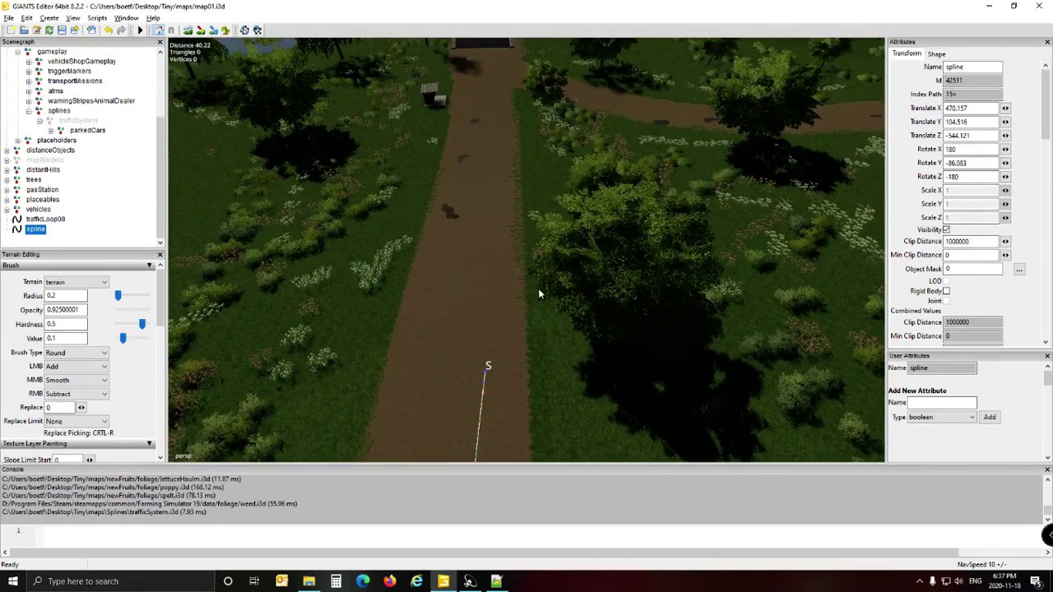
alt+drag(539, 289, 526, 307)
right_drag(526, 311, 529, 333)
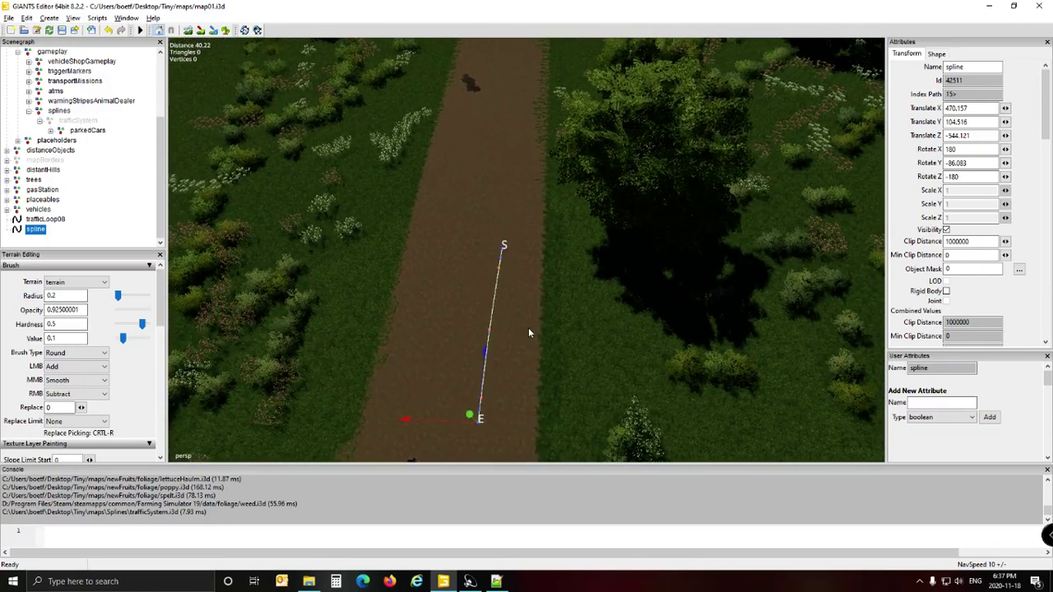
Delete the test spline laid along the dirt road.
click(63, 238)
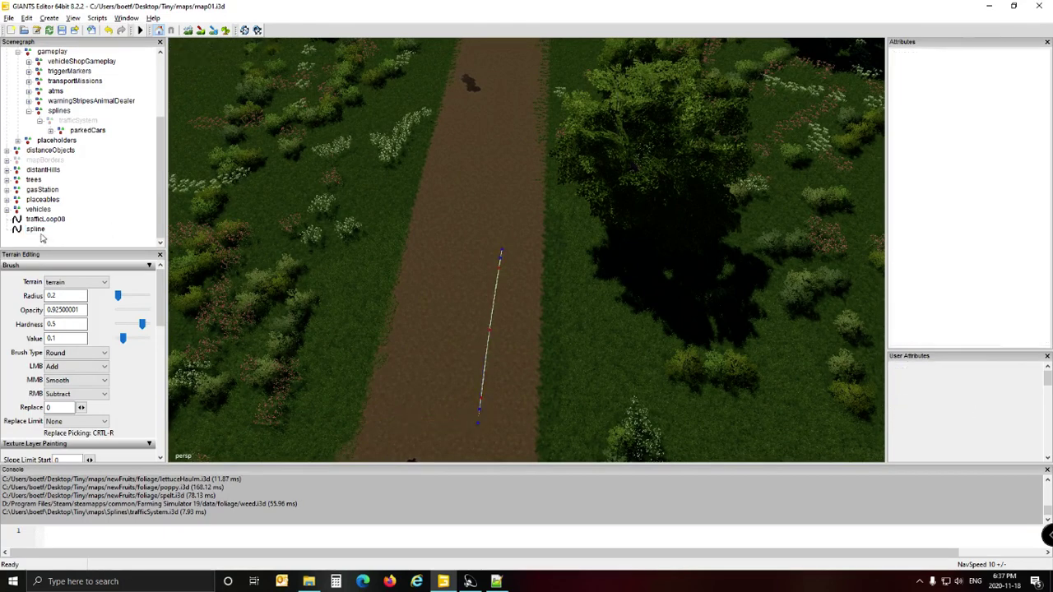
click(38, 231)
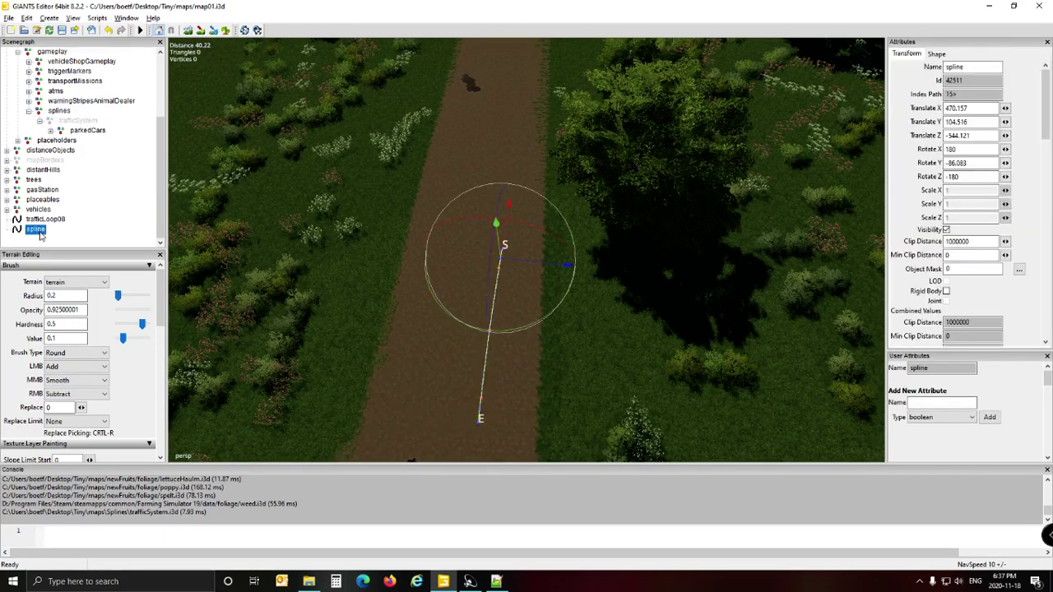
key(Delete)
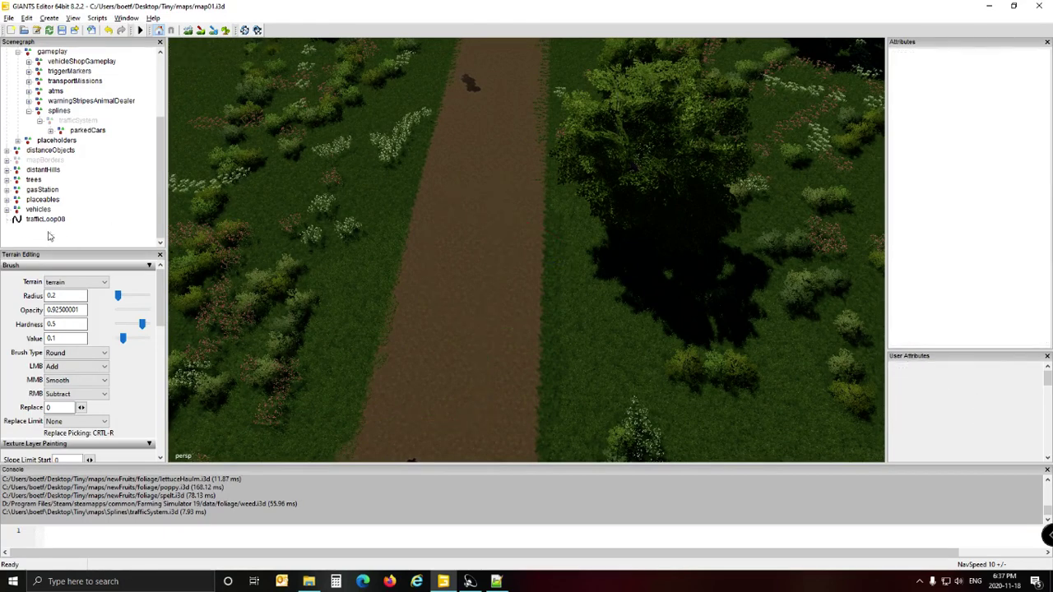
Create a fresh spline and select it in the scene hierarchy.
click(50, 17)
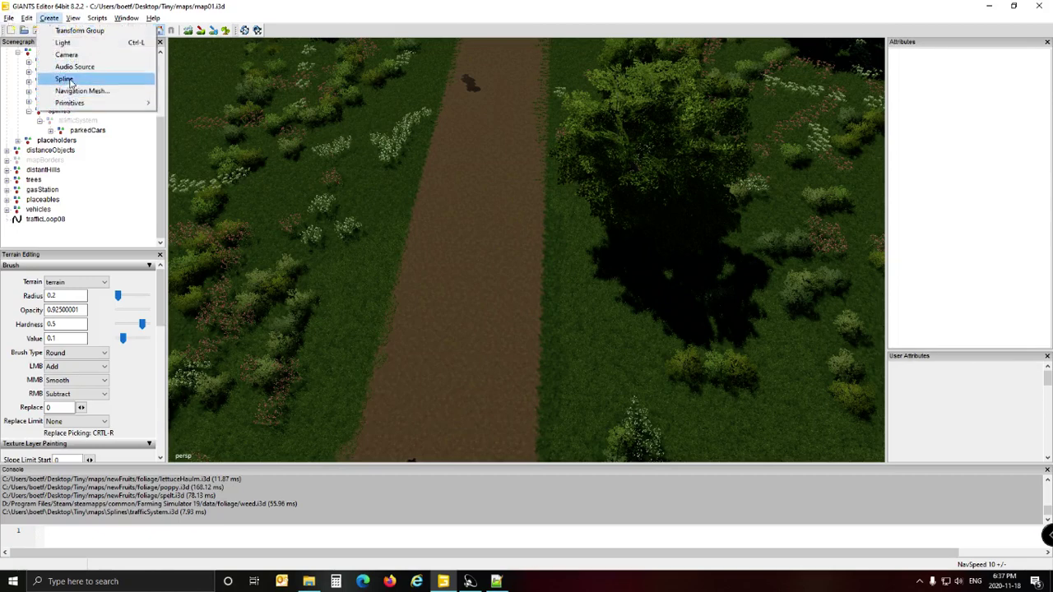
click(64, 78)
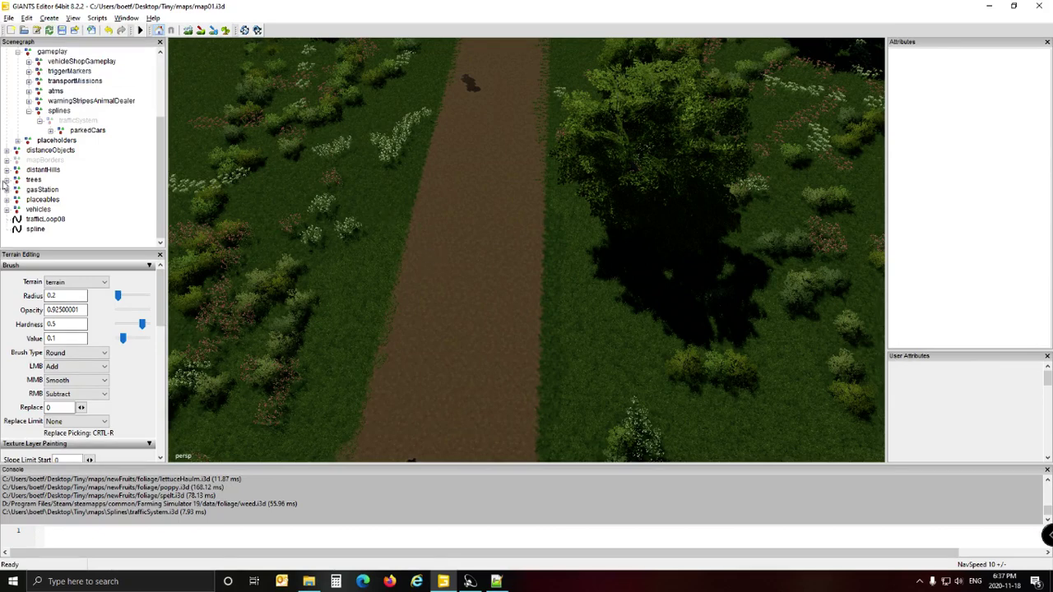
click(41, 230)
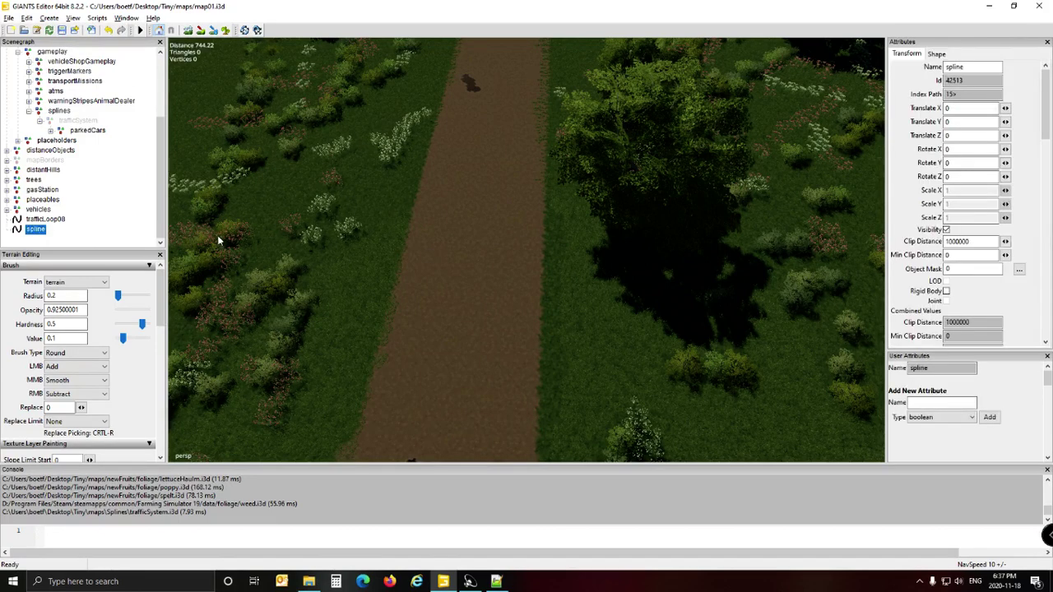
Place the new spline on the dirt road near its flower-lined edge, at about X 477.1, Y 103.7, Z -536.9.
key(ctrl+b)
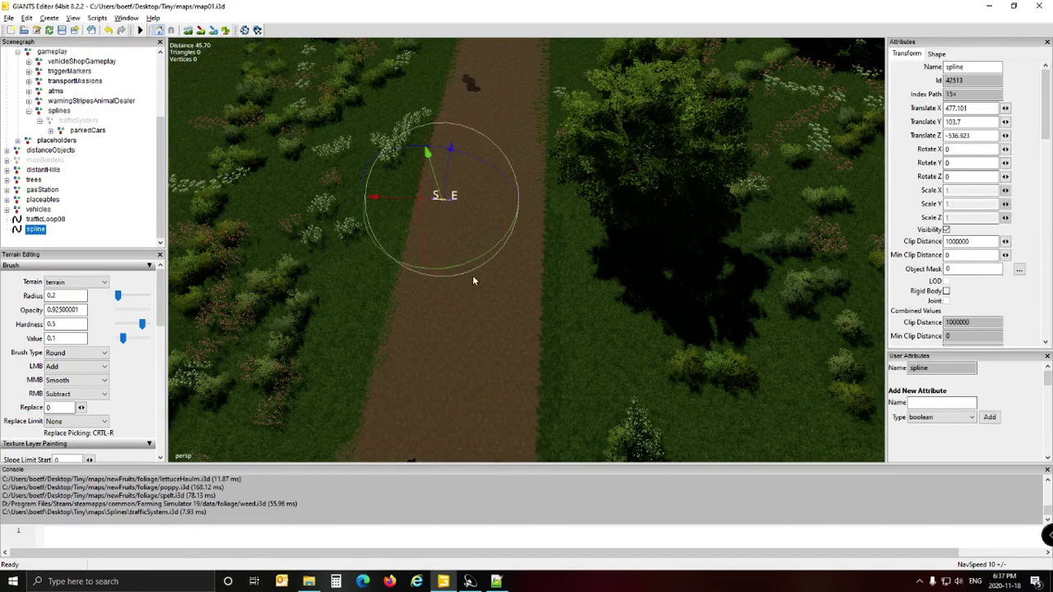
alt+middle_drag(498, 282, 505, 319)
scroll(504, 318, up, 1)
scroll(504, 322, up, 10)
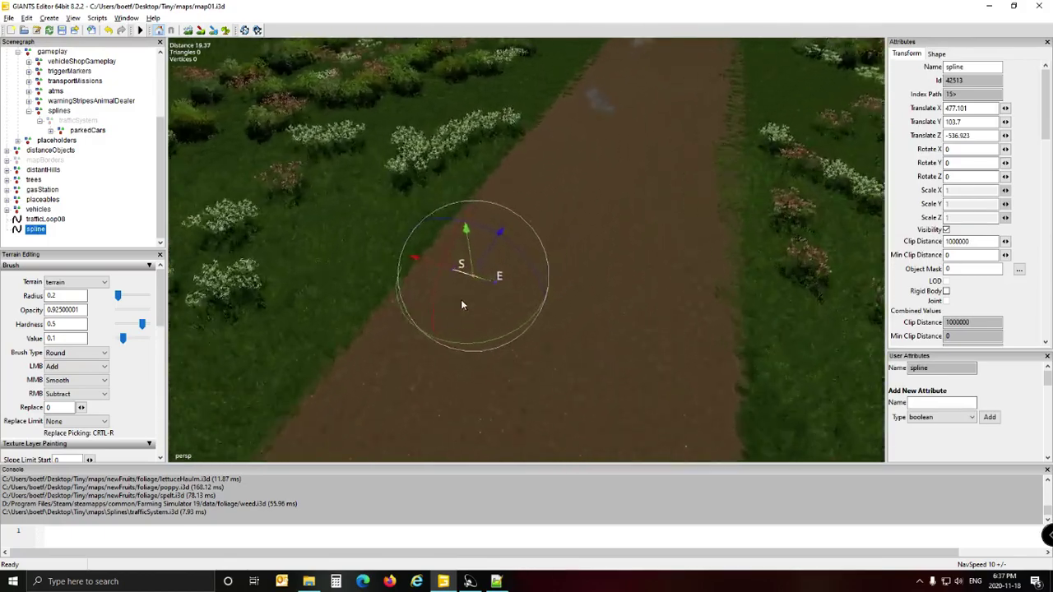
scroll(458, 320, down, 4)
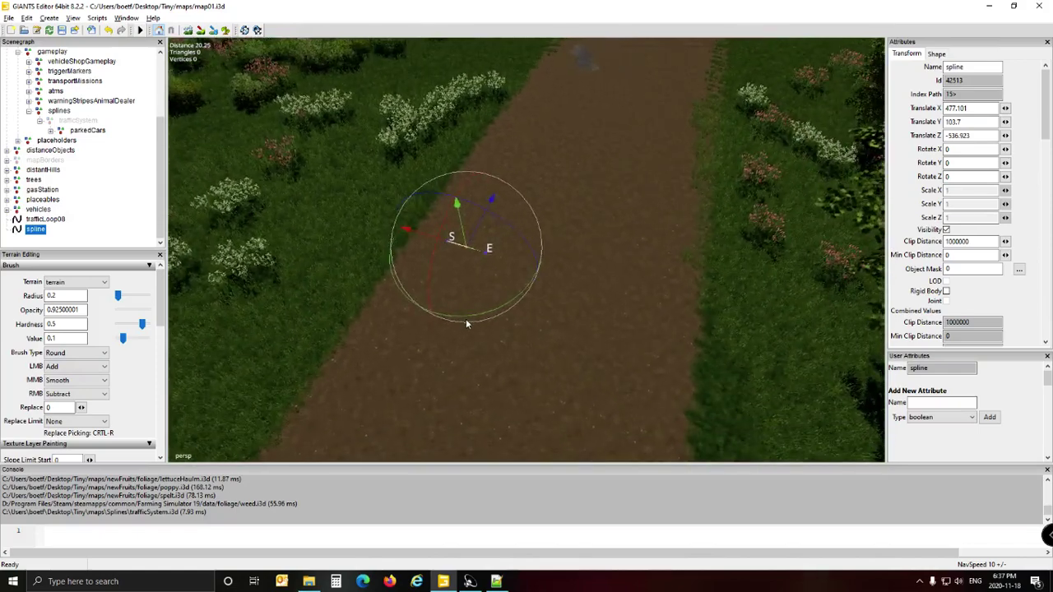
Rotate the spline about its Y axis to about 87.6 degrees so it runs along the road.
drag(497, 309, 537, 232)
alt+drag(505, 359, 629, 310)
scroll(649, 286, down, 3)
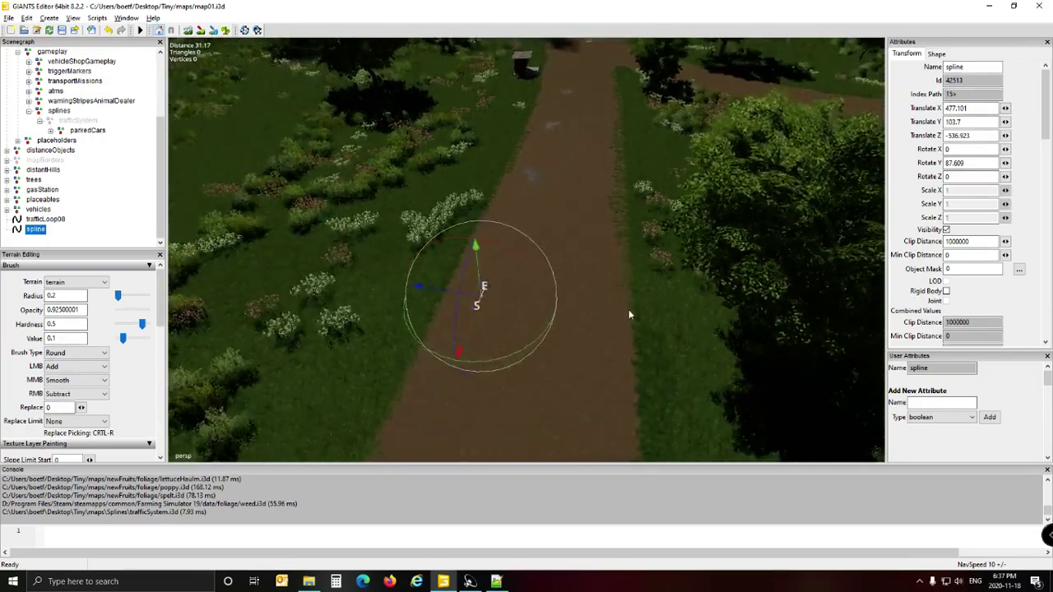
right_drag(628, 313, 515, 360)
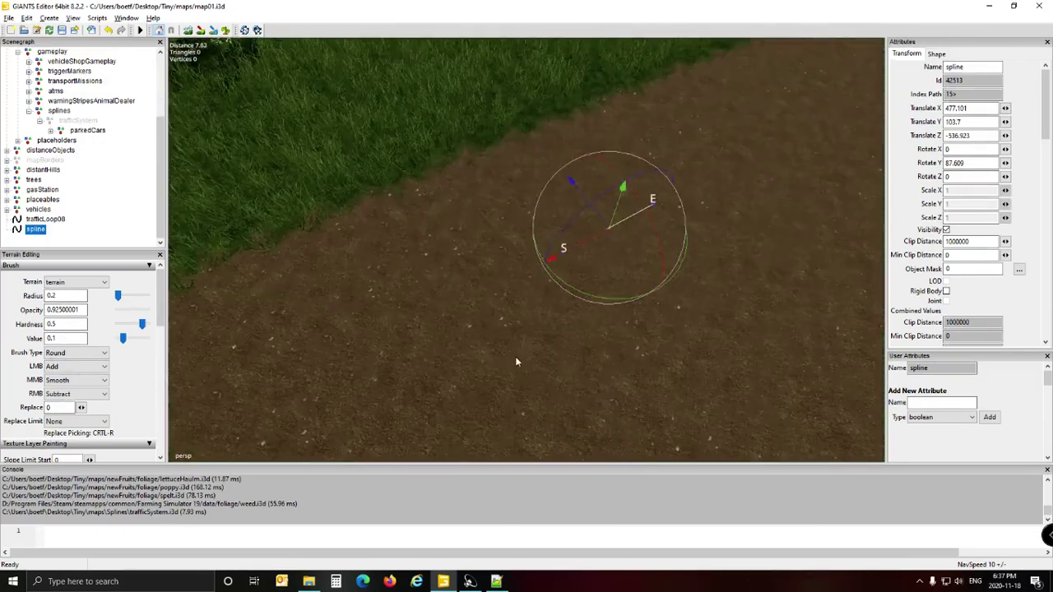
Turn the spline around to a Y rotation of about -88.6 degrees, with its start facing the bridge.
scroll(524, 354, down, 5)
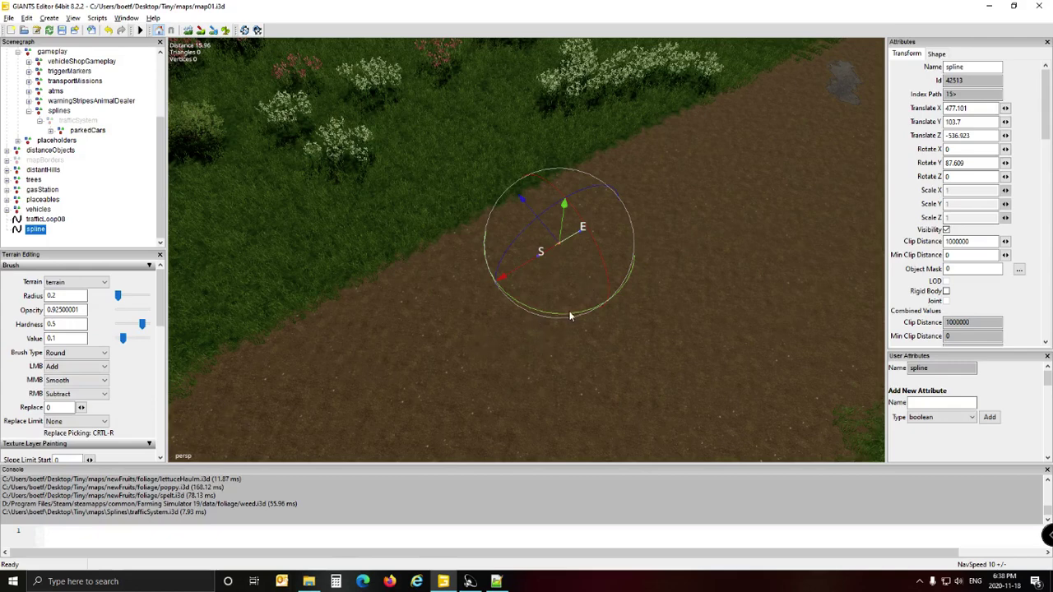
drag(566, 314, 553, 203)
scroll(326, 273, down, 3)
alt+drag(326, 273, 494, 229)
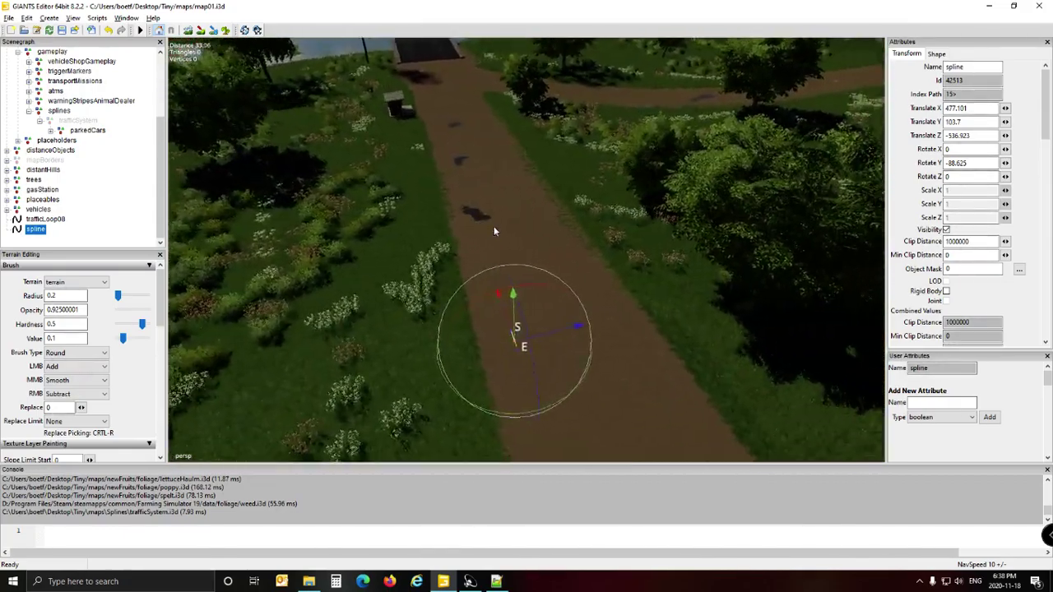
scroll(496, 231, up, 2)
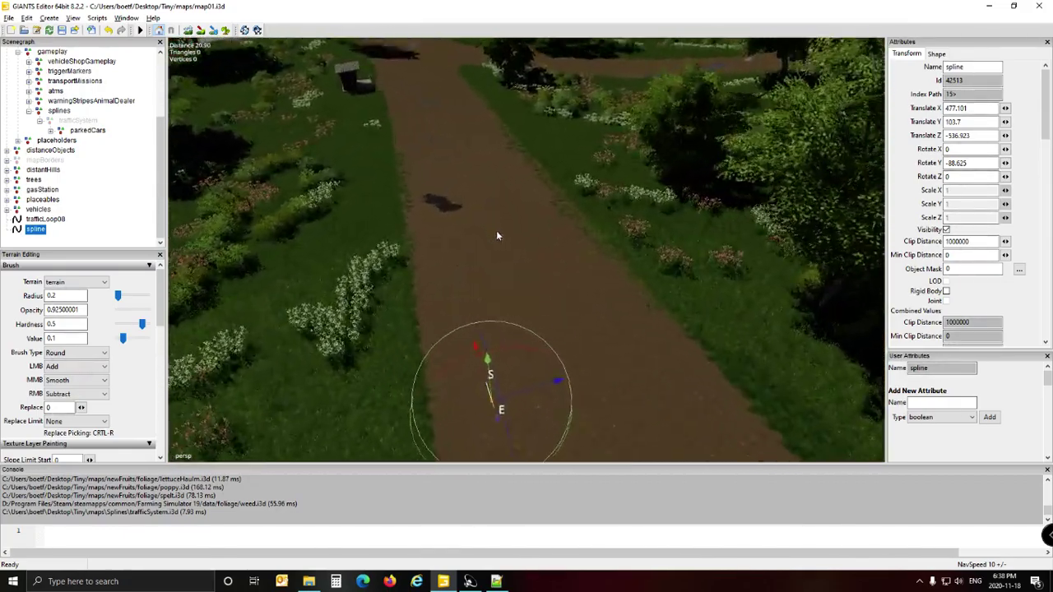
right_drag(496, 236, 438, 243)
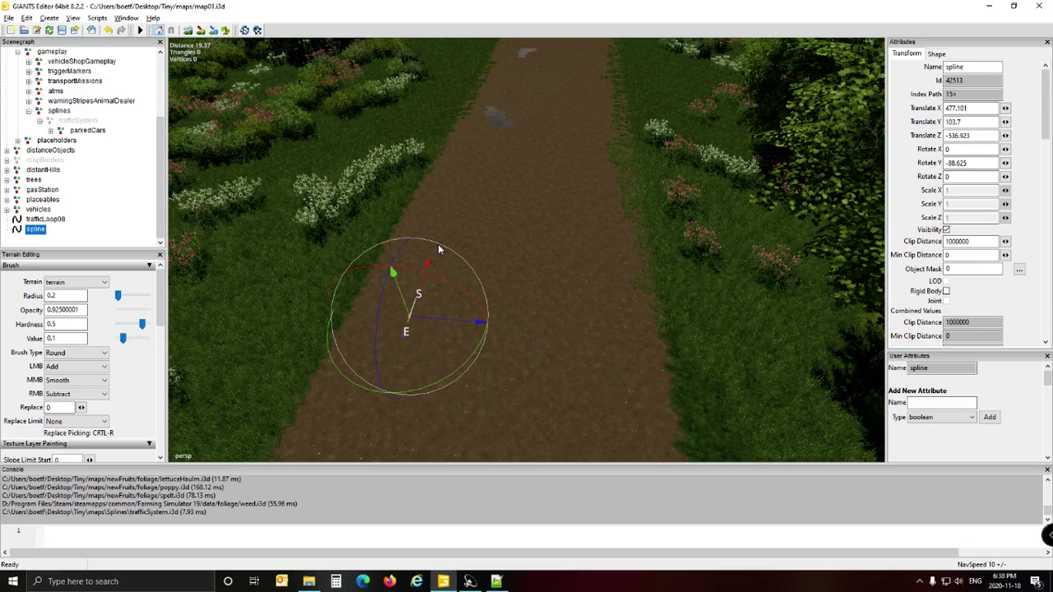
Select the spline's start point and extend it along the road edge toward the bridge, placing a point past the first dark ground patch.
right_drag(407, 219, 332, 234)
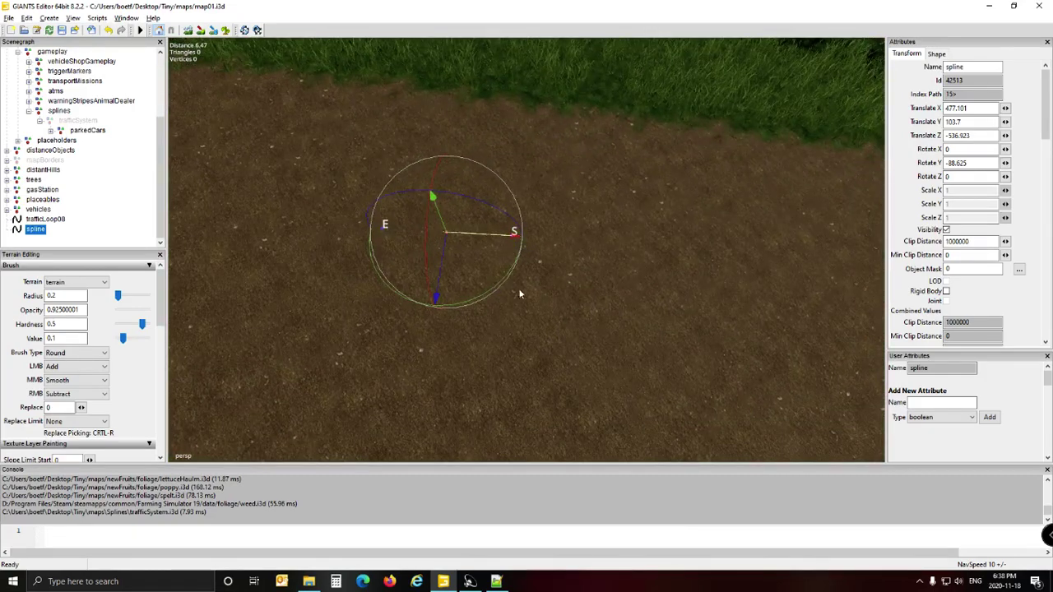
scroll(539, 292, up, 3)
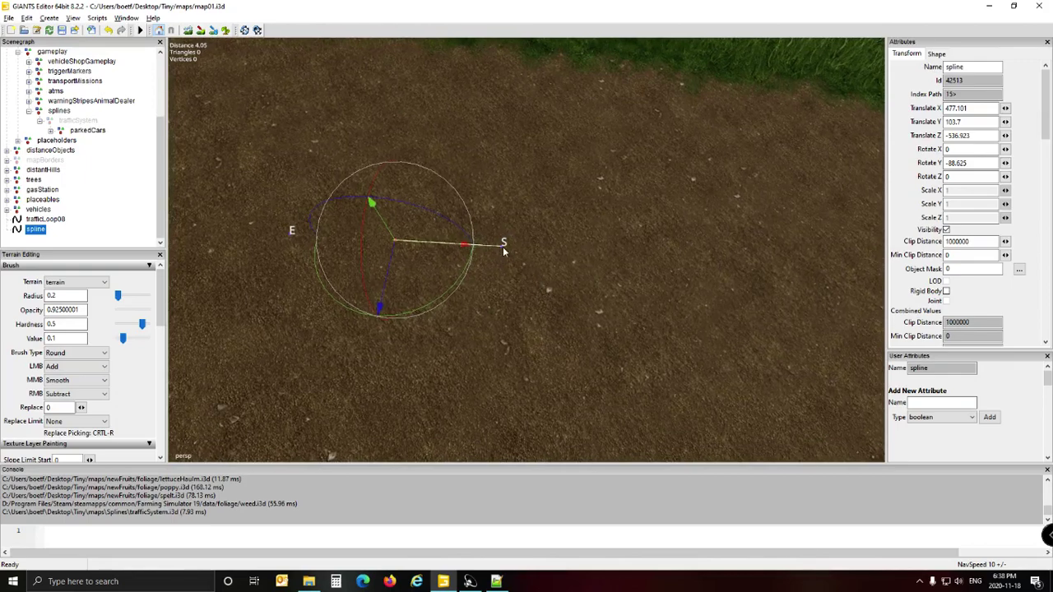
scroll(504, 251, down, 8)
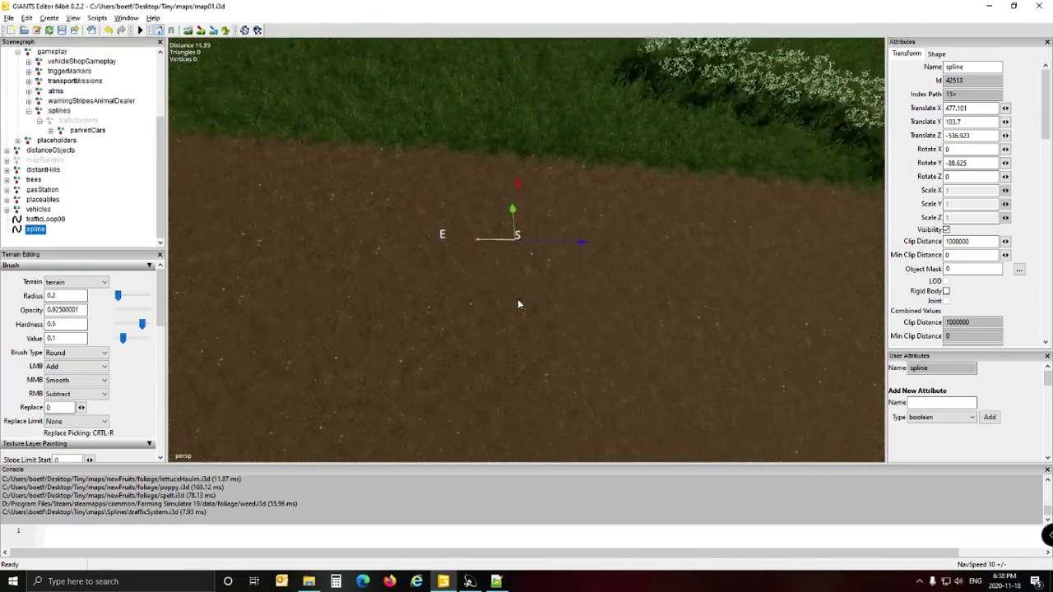
scroll(517, 304, down, 3)
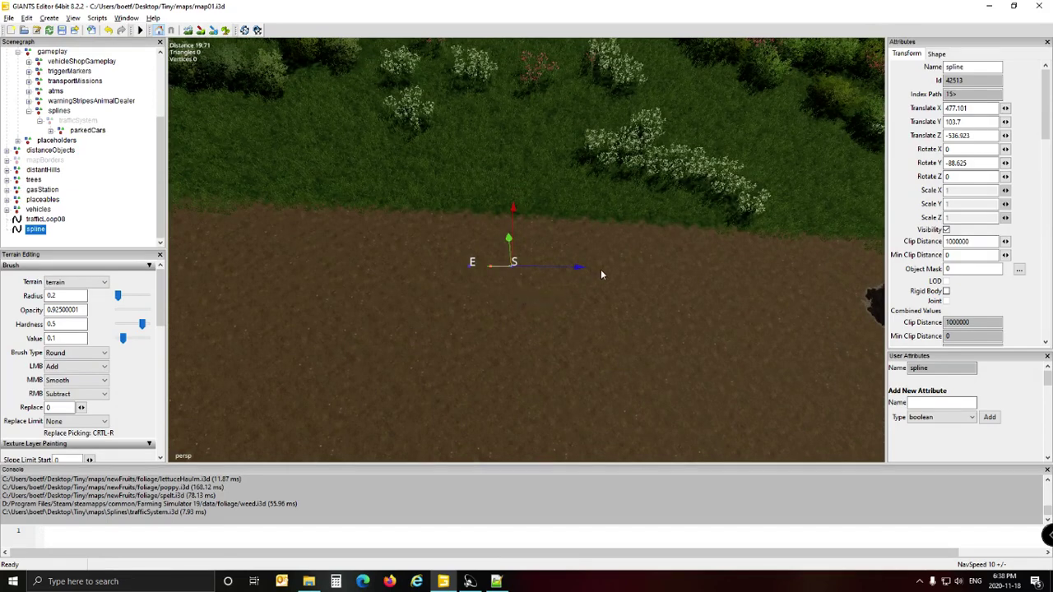
key(ctrl+b)
key(Insert)
alt+drag(520, 321, 536, 339)
scroll(541, 342, down, 5)
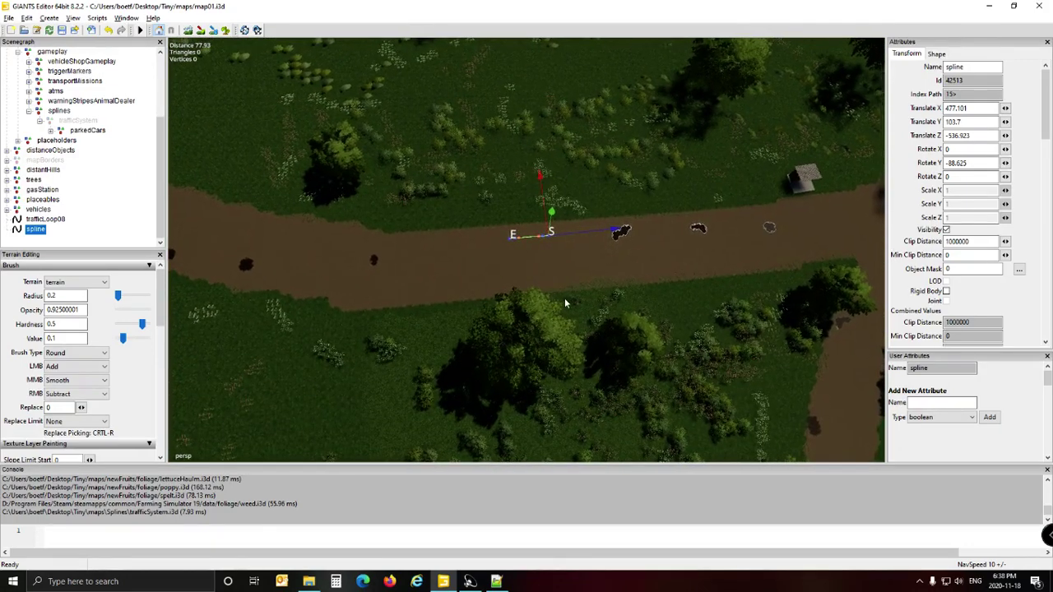
scroll(565, 304, up, 1)
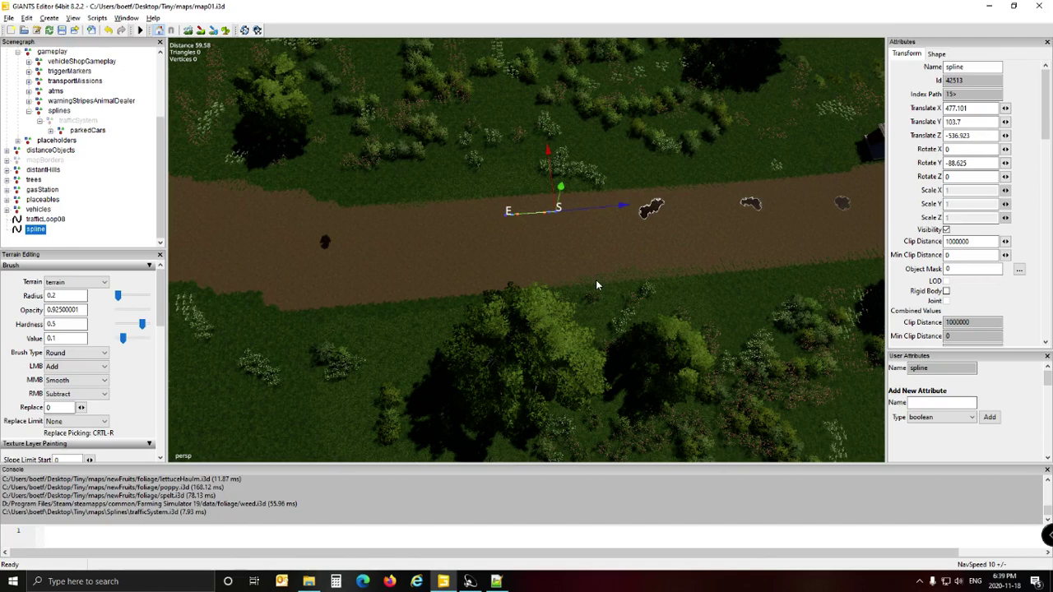
click(705, 213)
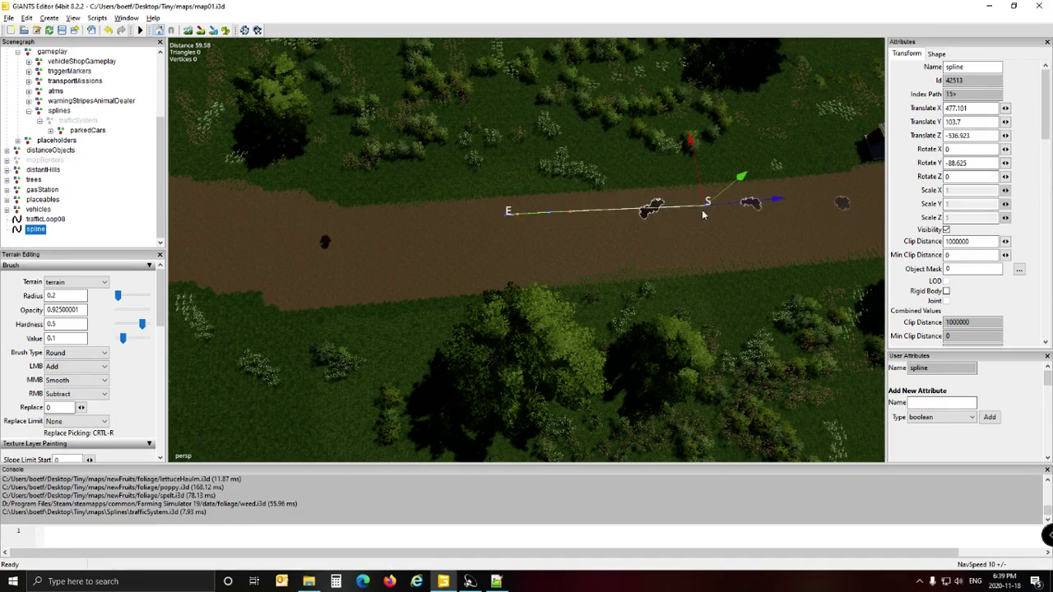
Extend the spline with two more points along the same road edge, past the small shed to the junction before the bridge.
key(ctrl+b)
click(844, 186)
alt+middle_drag(731, 282, 731, 286)
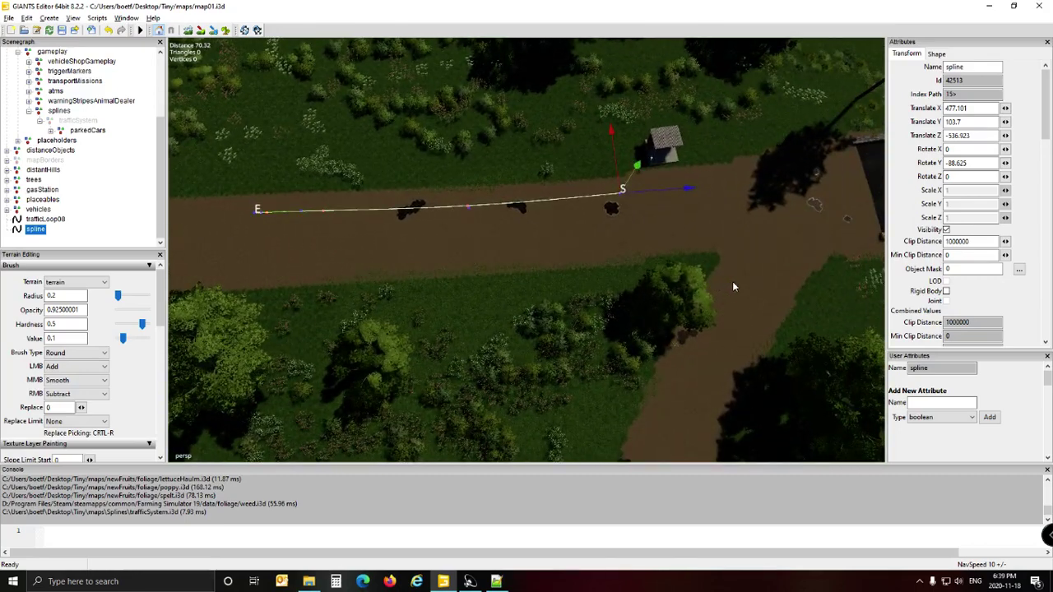
key(Insert)
key(ctrl+b)
click(726, 187)
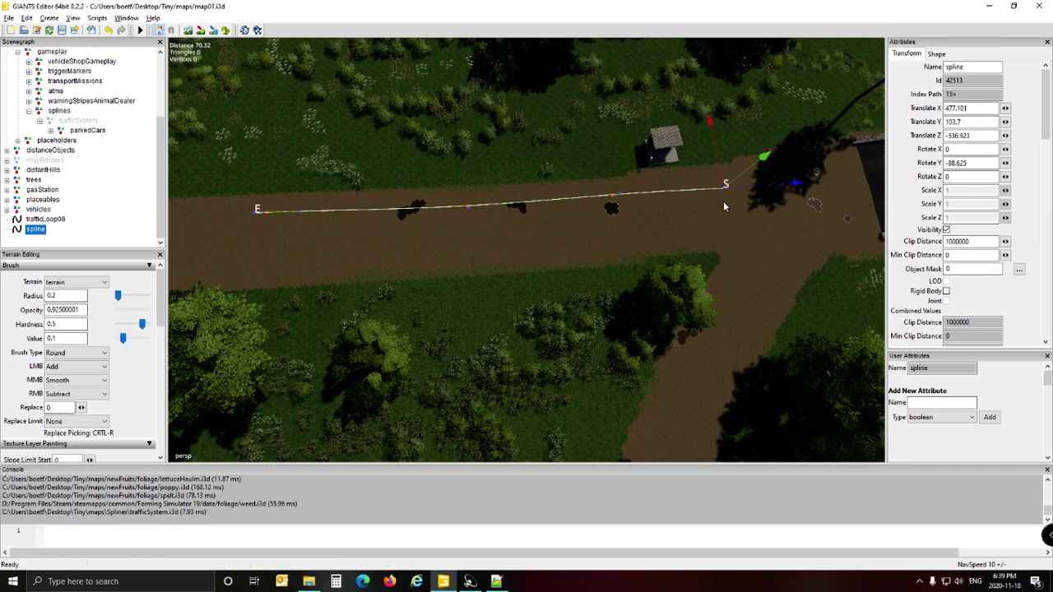
Add closely spaced points at the junction before the bridge to curve the spline in a U-turn across the road.
key(Insert)
click(741, 198)
click(748, 211)
key(Insert)
click(740, 234)
click(731, 239)
Run the spline back from the U-turn along the opposite road edge to a point roughly across from its end marker.
click(699, 244)
drag(699, 246, 693, 247)
click(302, 271)
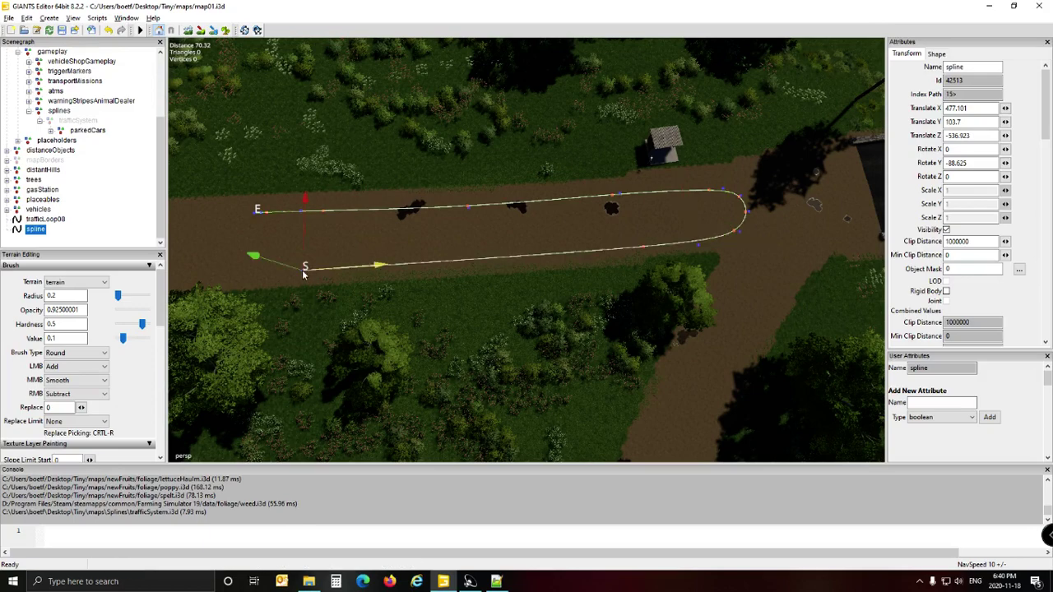
Continue the spline with further points along the opposite road edge, around the bend and away from the bridge.
alt+drag(399, 315, 407, 309)
alt+middle_drag(406, 310, 406, 313)
key(a)
key(a)
alt+drag(415, 310, 436, 307)
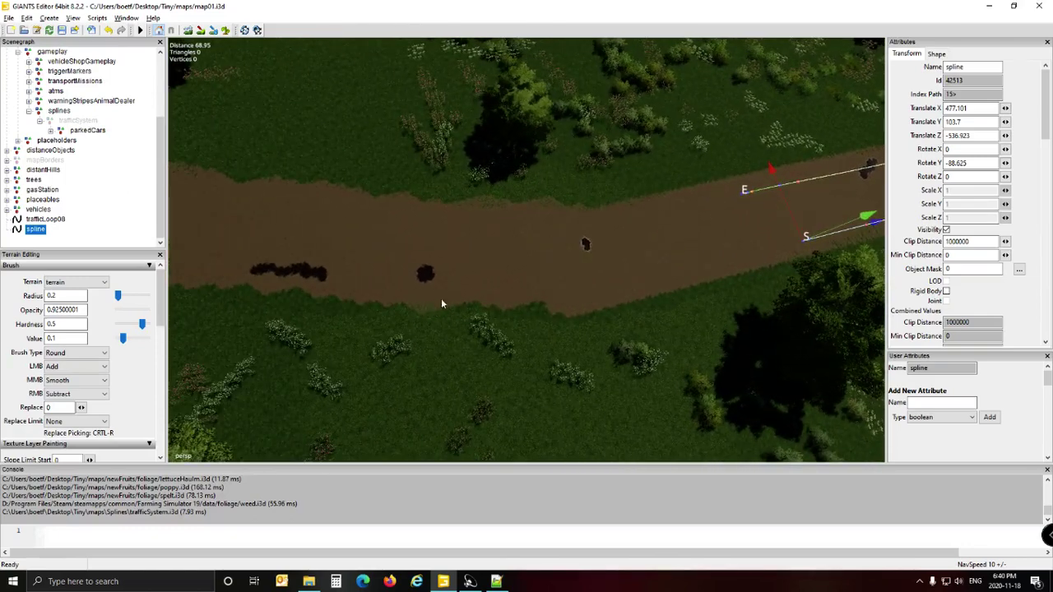
key(ctrl+b)
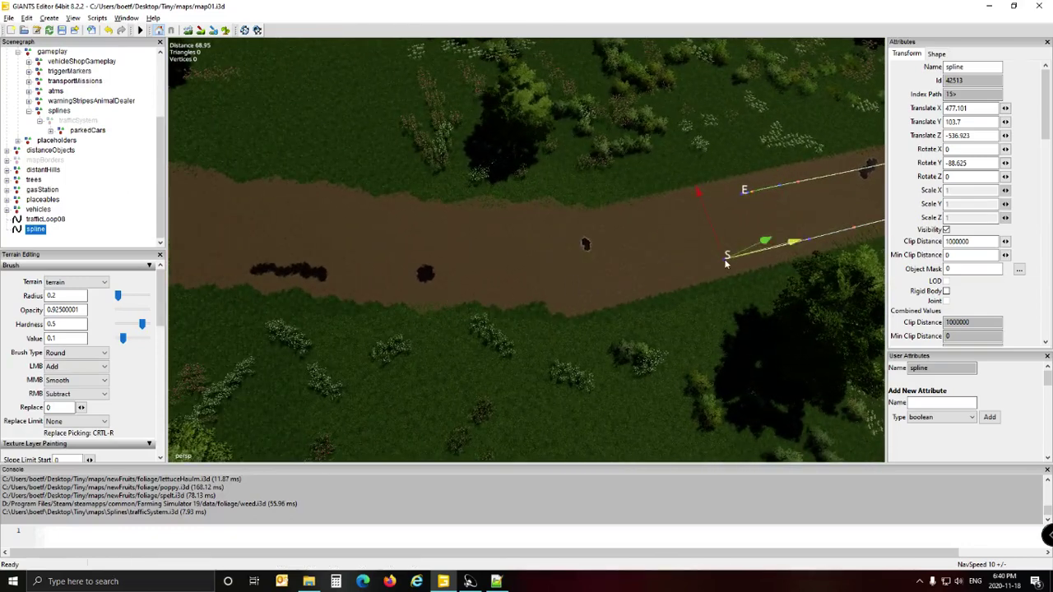
key(ctrl+b)
click(632, 278)
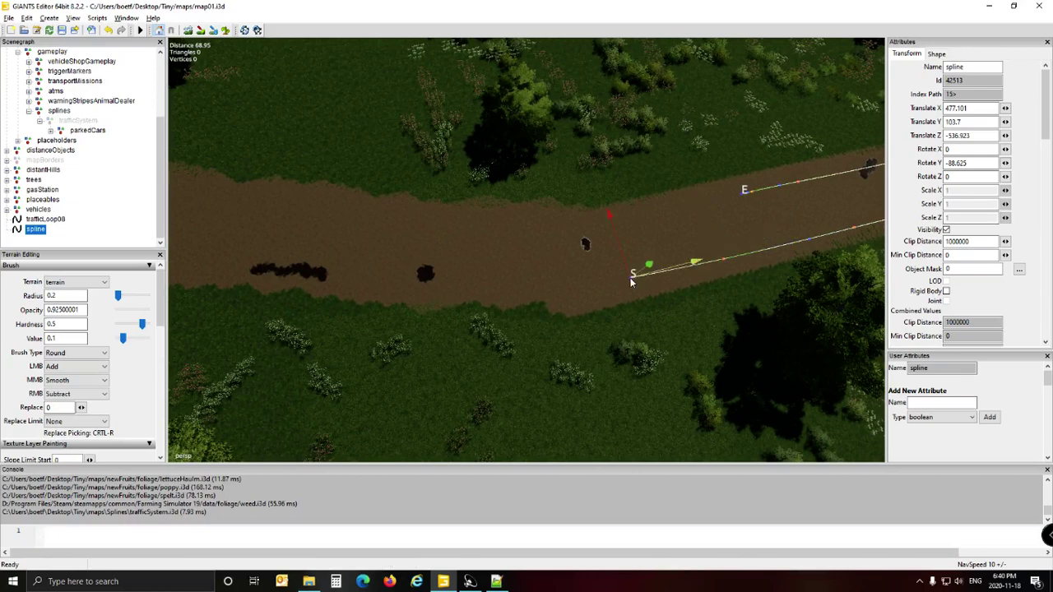
drag(631, 281, 588, 291)
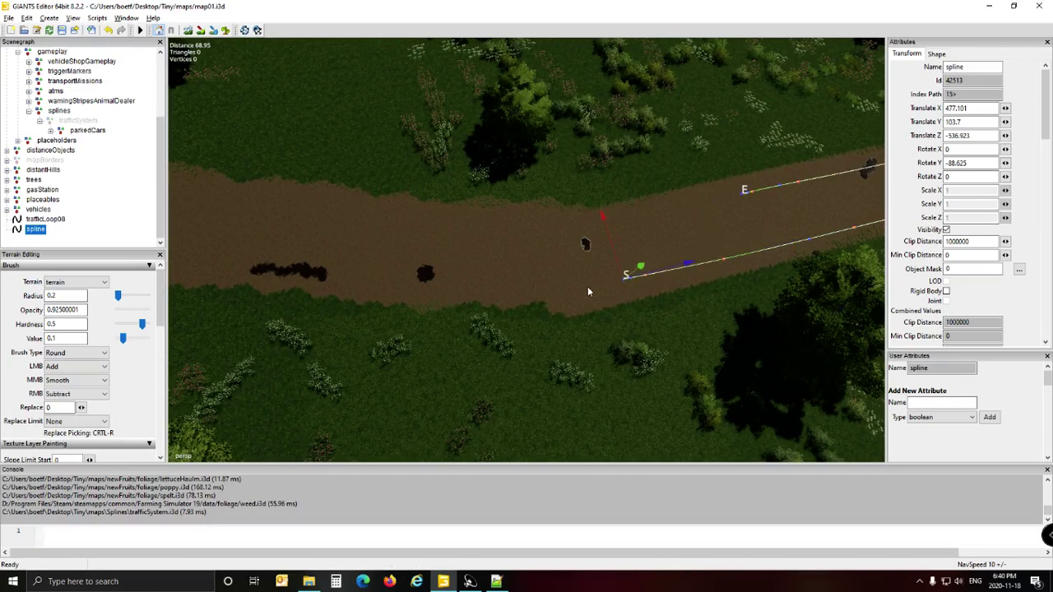
click(504, 292)
click(359, 290)
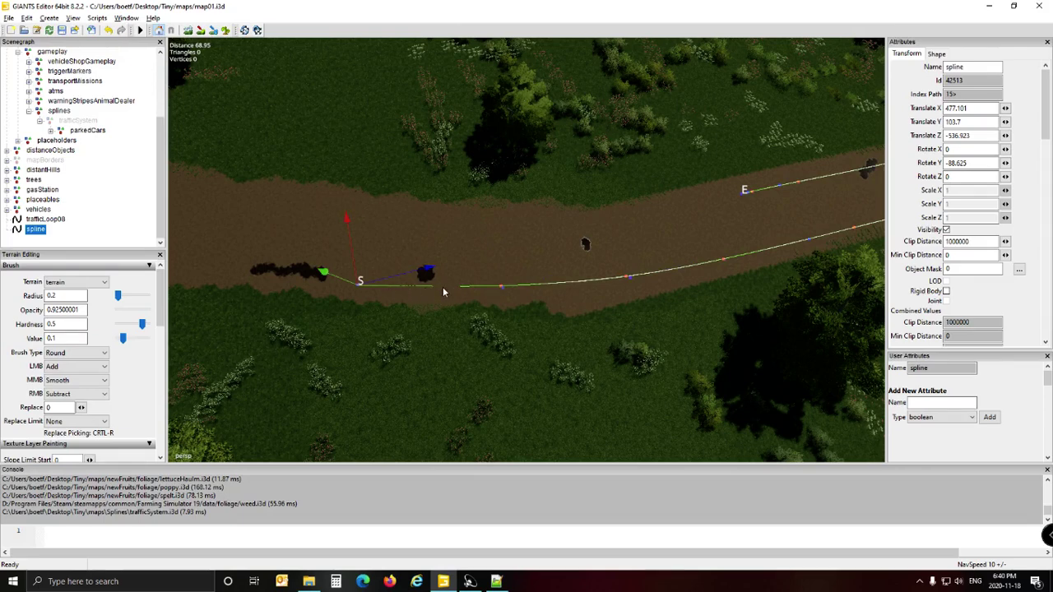
Pull the start point back to just after the bend, and add points that begin curving inward beyond the round dark patch.
key(ctrl+b)
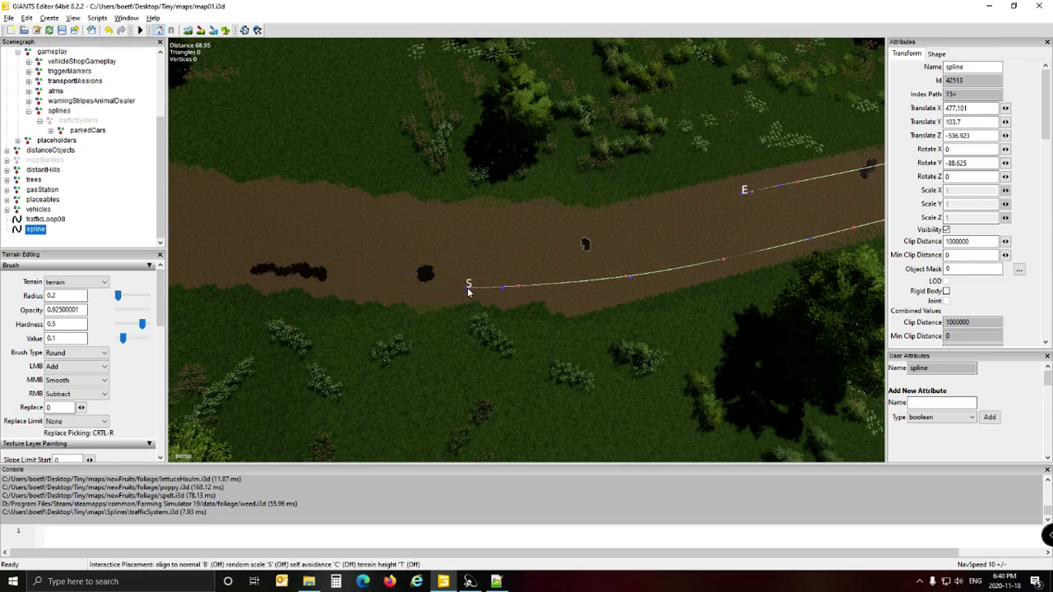
click(474, 291)
drag(472, 289, 464, 290)
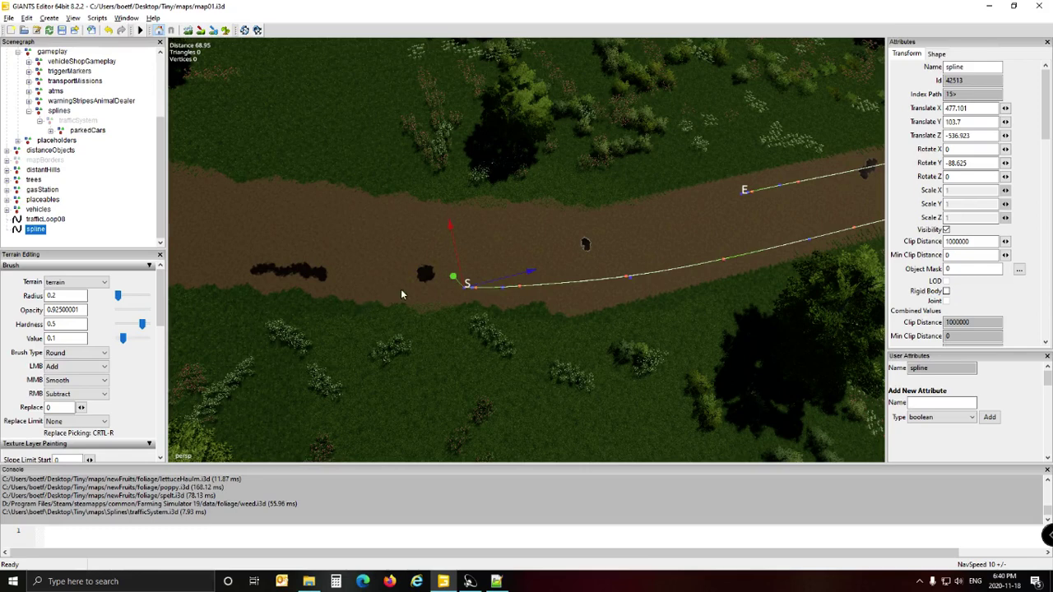
drag(404, 286, 376, 296)
key(Left)
click(356, 279)
key(ctrl+b)
click(363, 274)
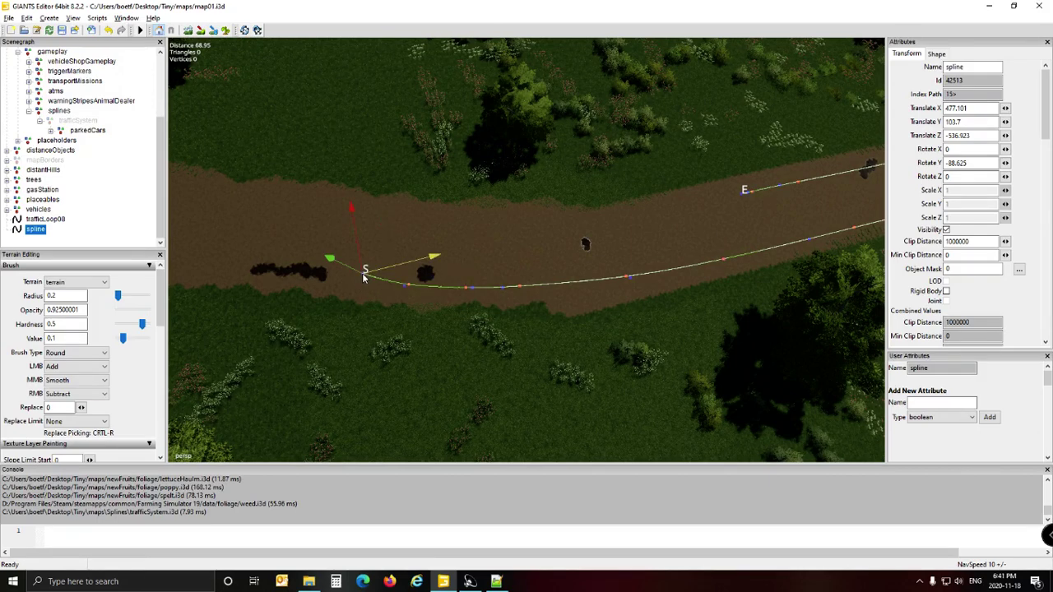
Place further points to complete the second U-turn across the road, at the loop's far end from the bridge.
key(Insert)
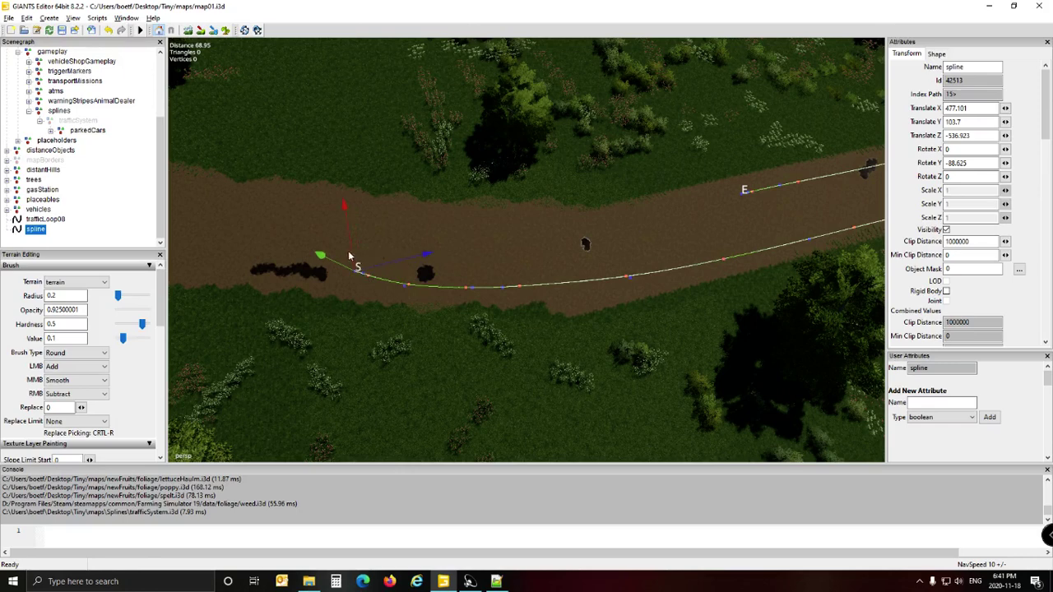
key(ctrl+b)
click(344, 247)
key(Insert)
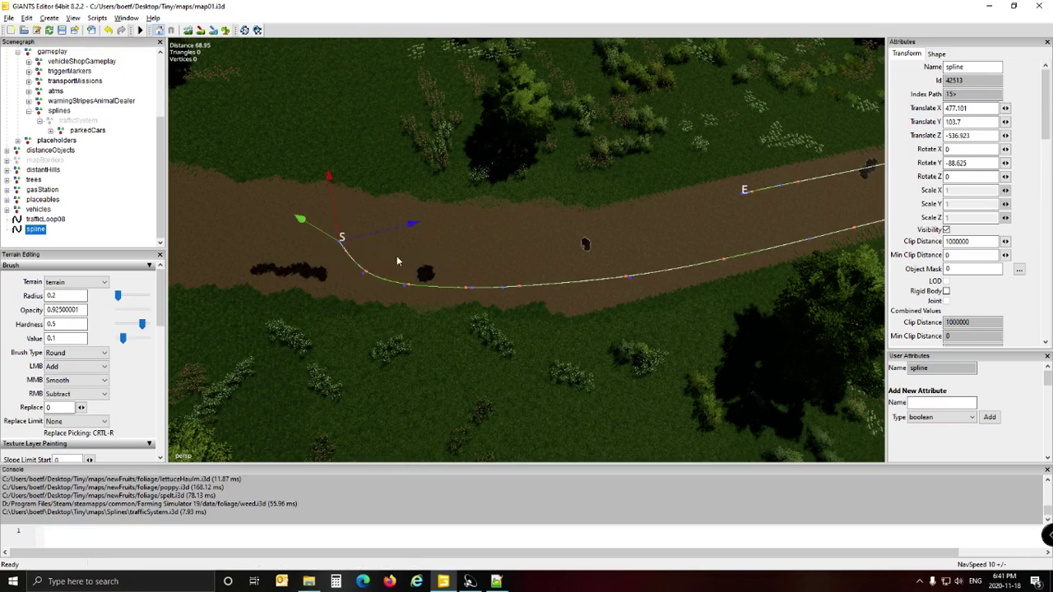
key(ctrl+b)
click(352, 227)
key(Insert)
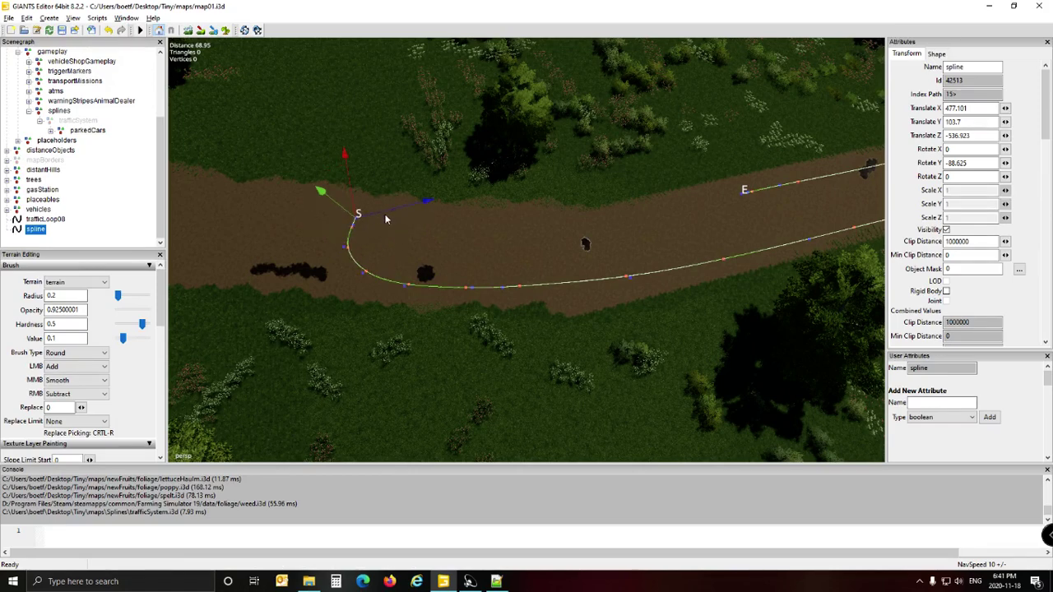
Run the spline from the second U-turn along the road's edge, past the round dark patch, toward its end marker.
drag(396, 214, 640, 220)
key(Insert)
right_drag(640, 219, 473, 216)
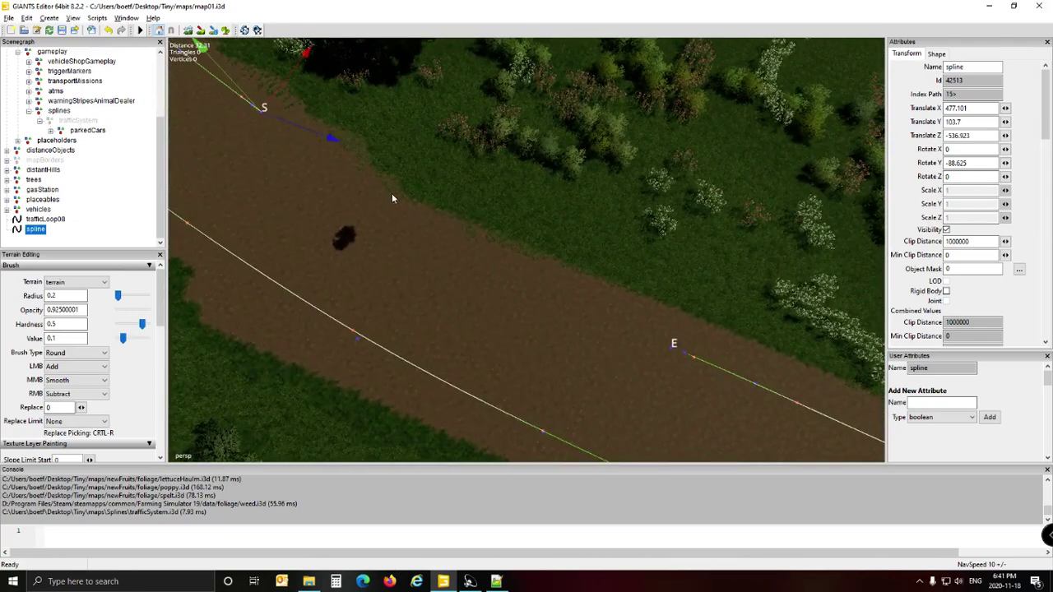
key(ctrl+b)
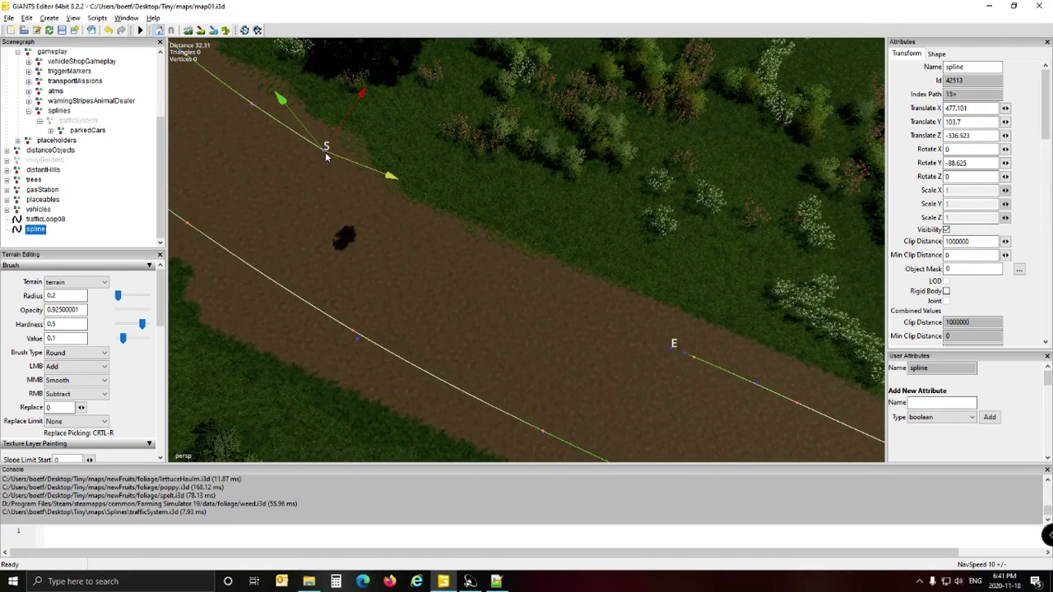
drag(326, 156, 336, 162)
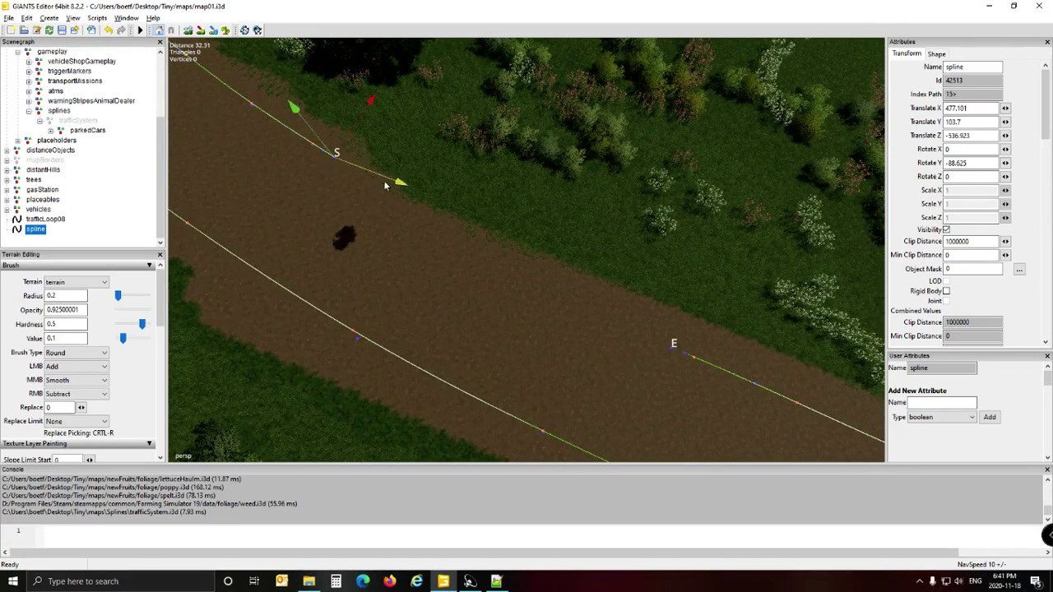
click(431, 218)
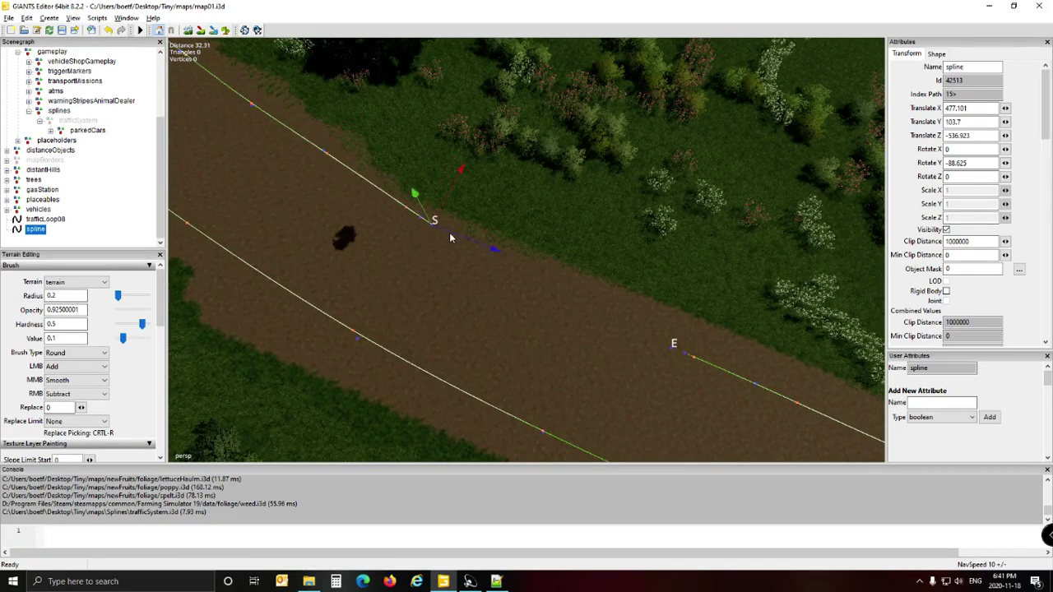
click(510, 246)
click(530, 279)
key(Insert)
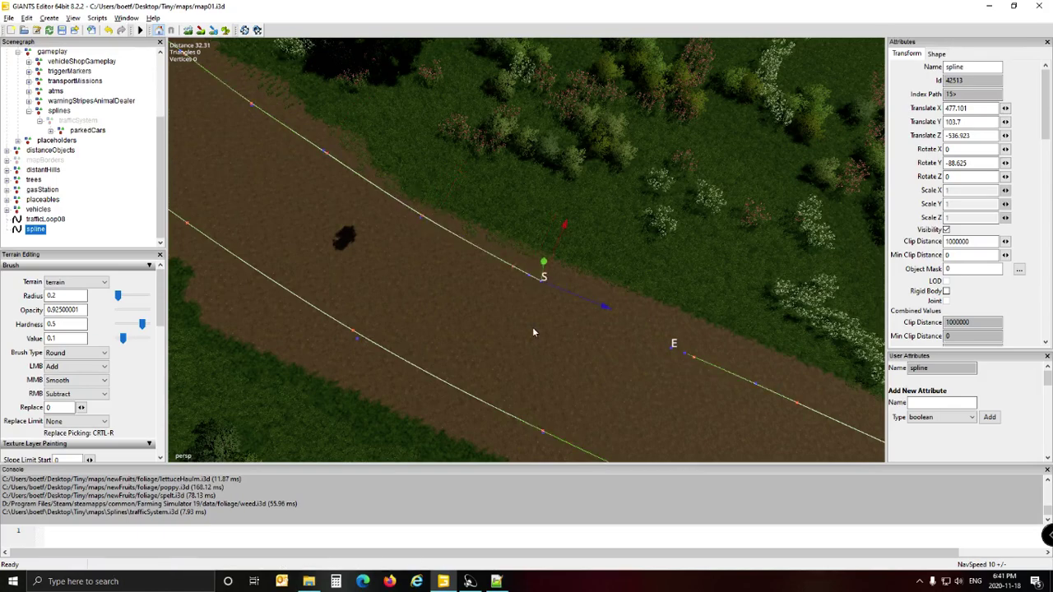
Add further closely spaced points in a straight line from the start marker toward the end marker.
alt+drag(533, 319, 599, 327)
scroll(599, 328, up, 8)
alt+middle_drag(599, 327, 597, 333)
key(d)
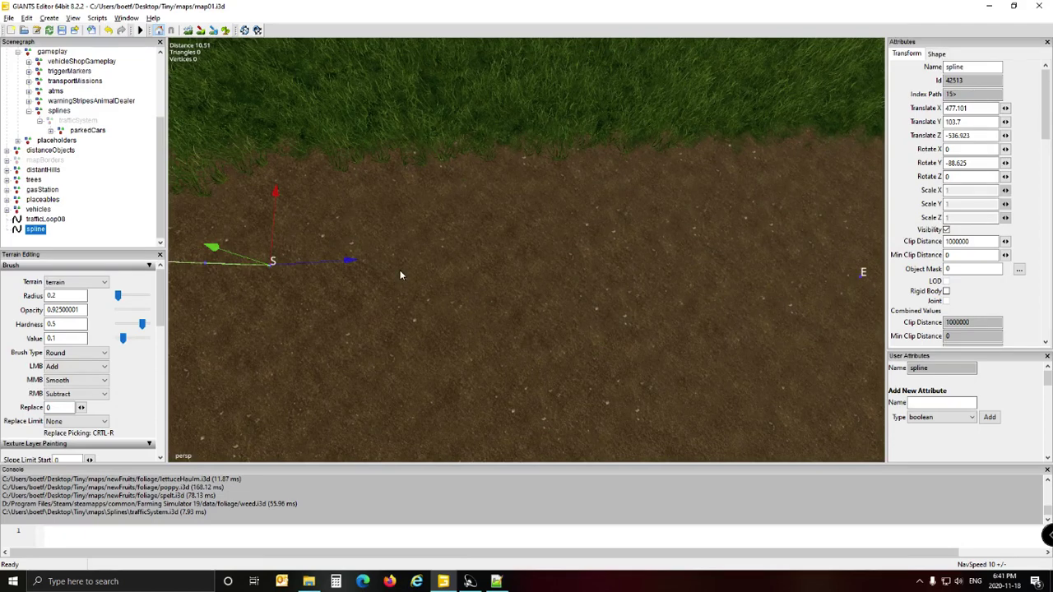
key(Insert)
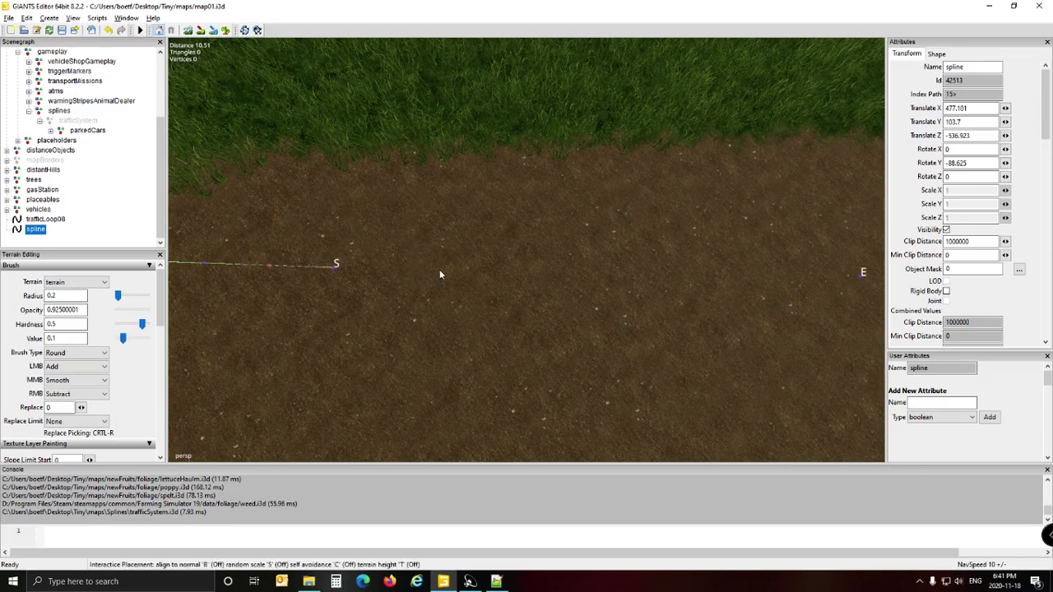
click(439, 269)
key(Insert)
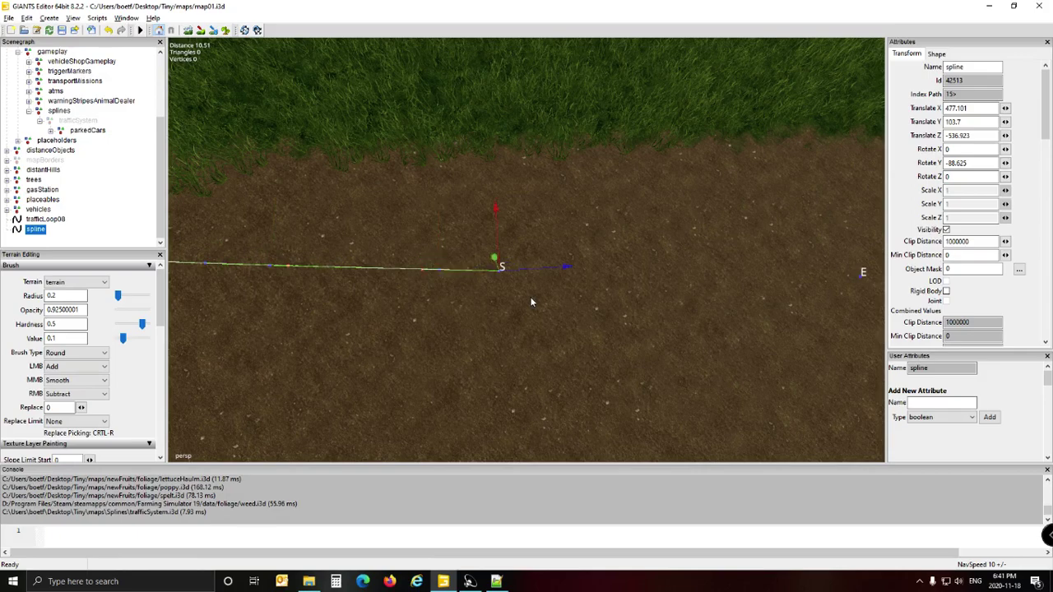
Narrow the remaining gap with more points placed in line with the end marker.
alt+drag(574, 306, 580, 301)
scroll(580, 301, up, 3)
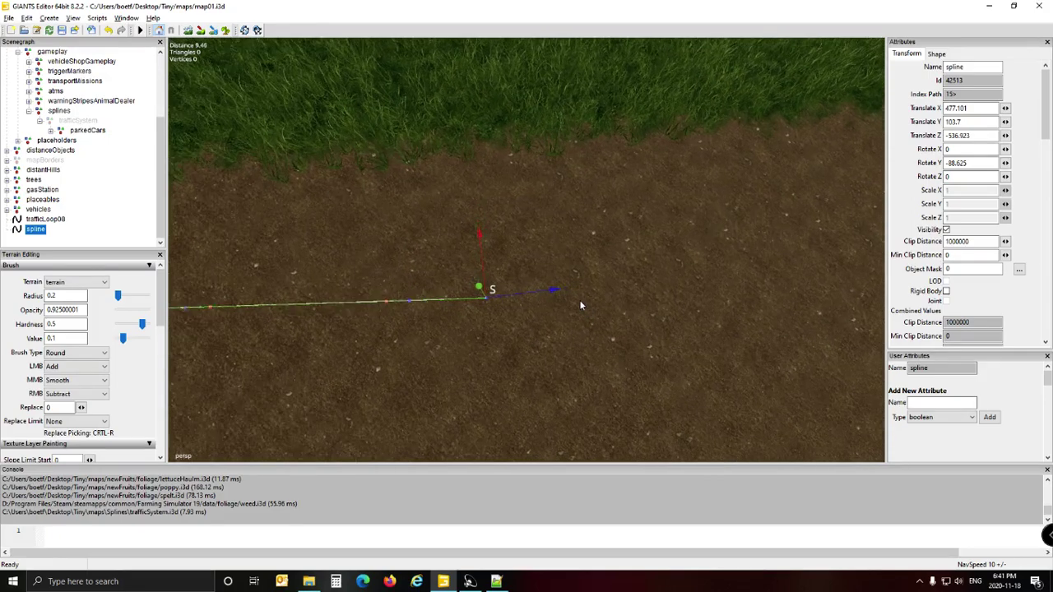
alt+middle_drag(580, 302, 574, 305)
alt+drag(575, 305, 571, 309)
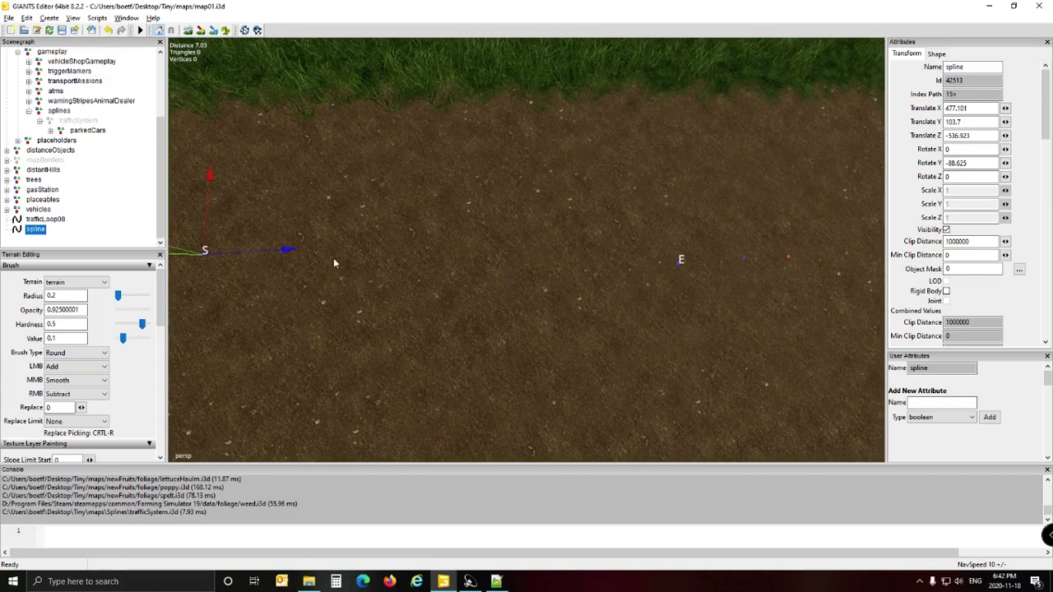
key(ctrl+b)
drag(336, 262, 386, 278)
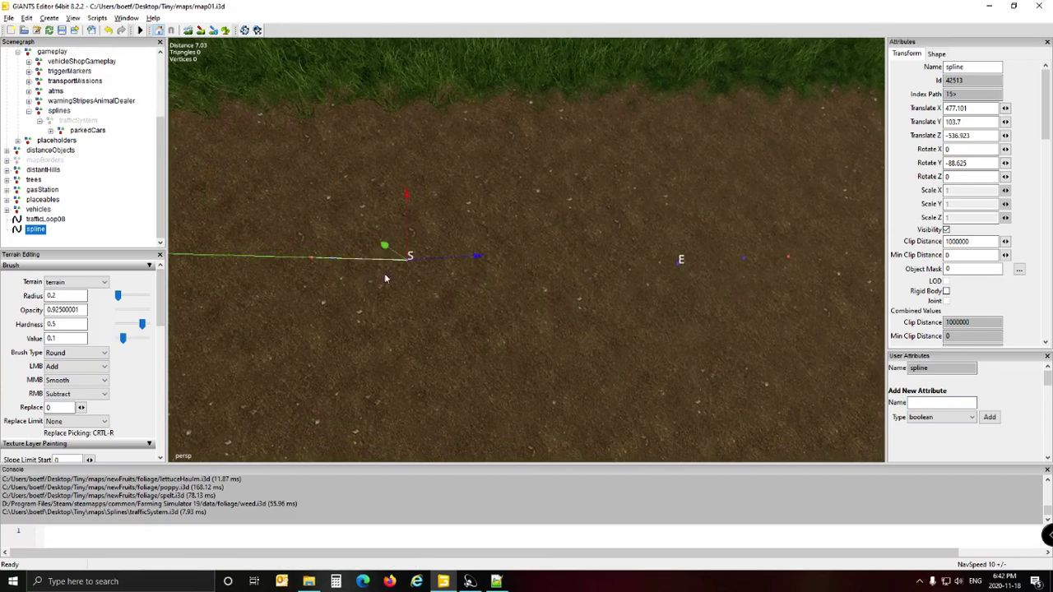
click(494, 269)
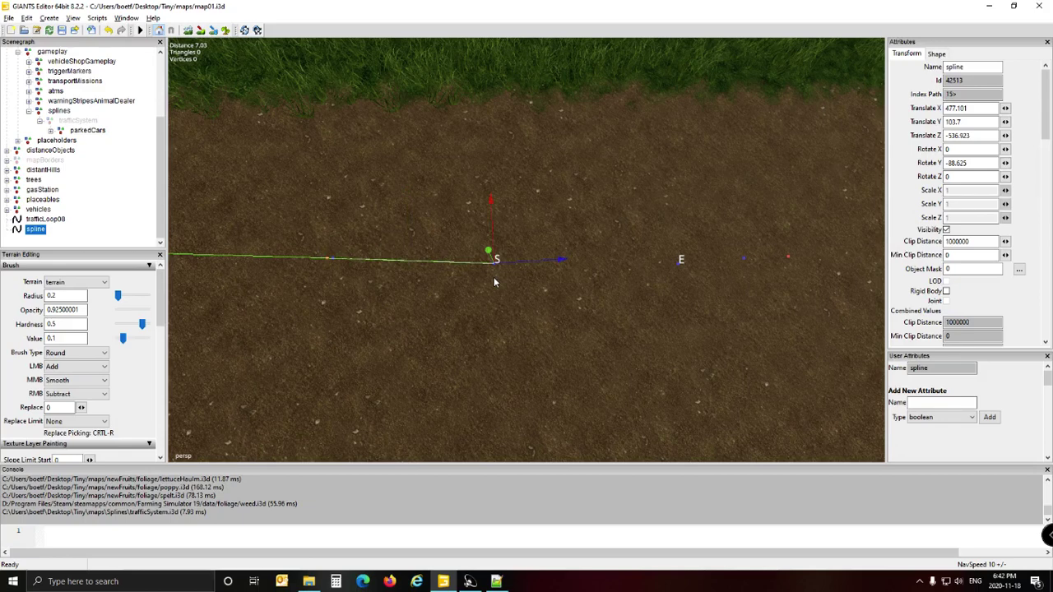
click(494, 282)
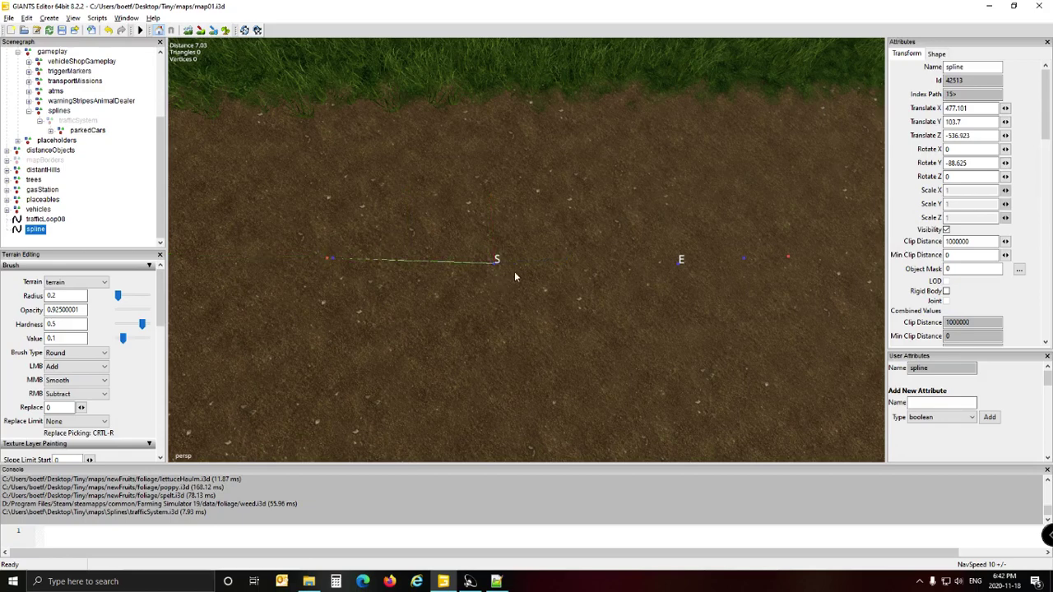
Add the last points and place the start point exactly on the end marker to close the loop.
key(Insert)
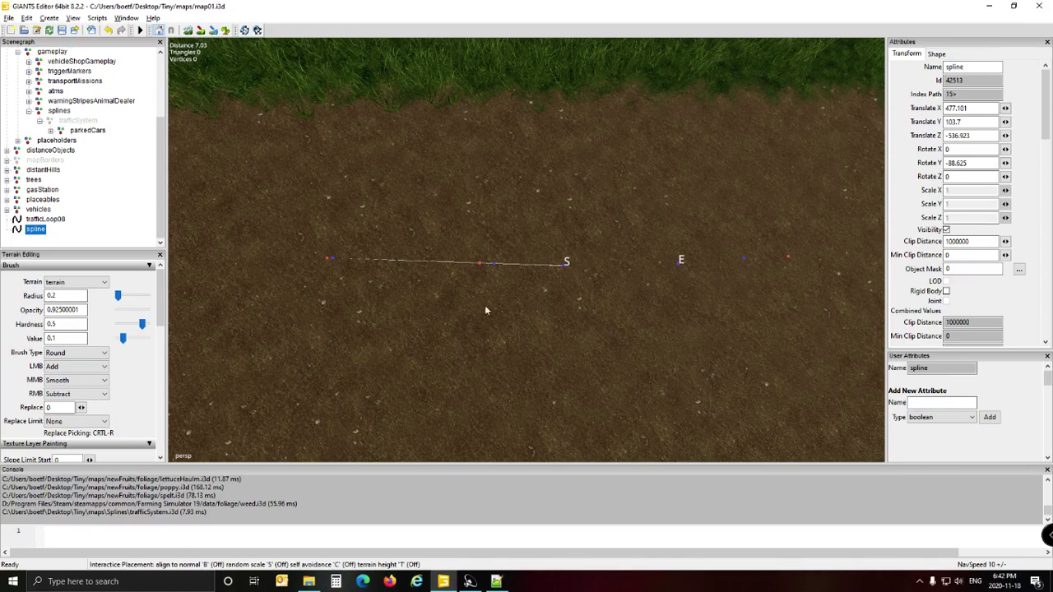
click(565, 269)
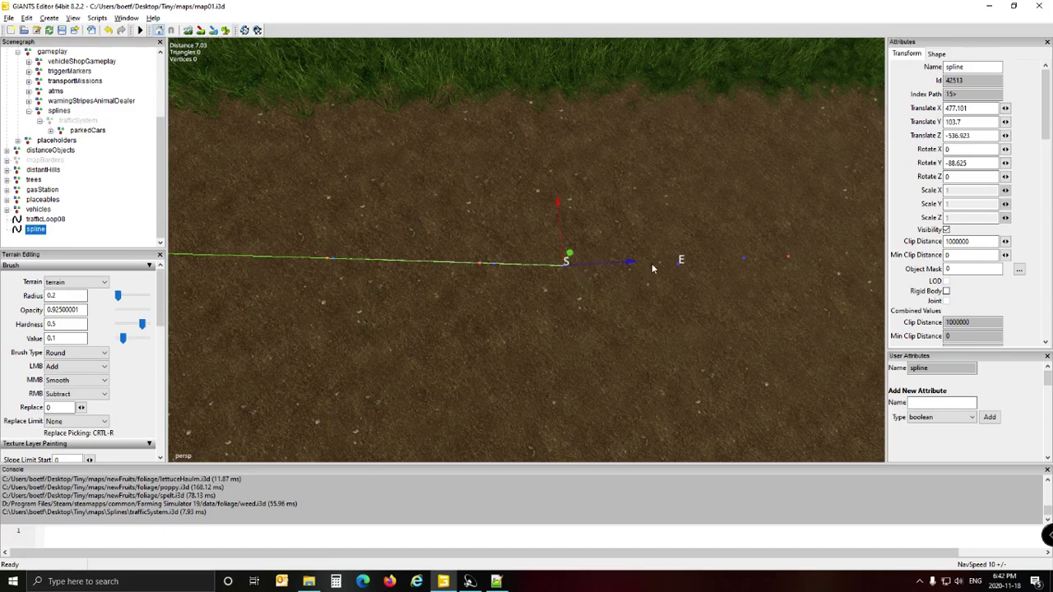
key(ctrl+b)
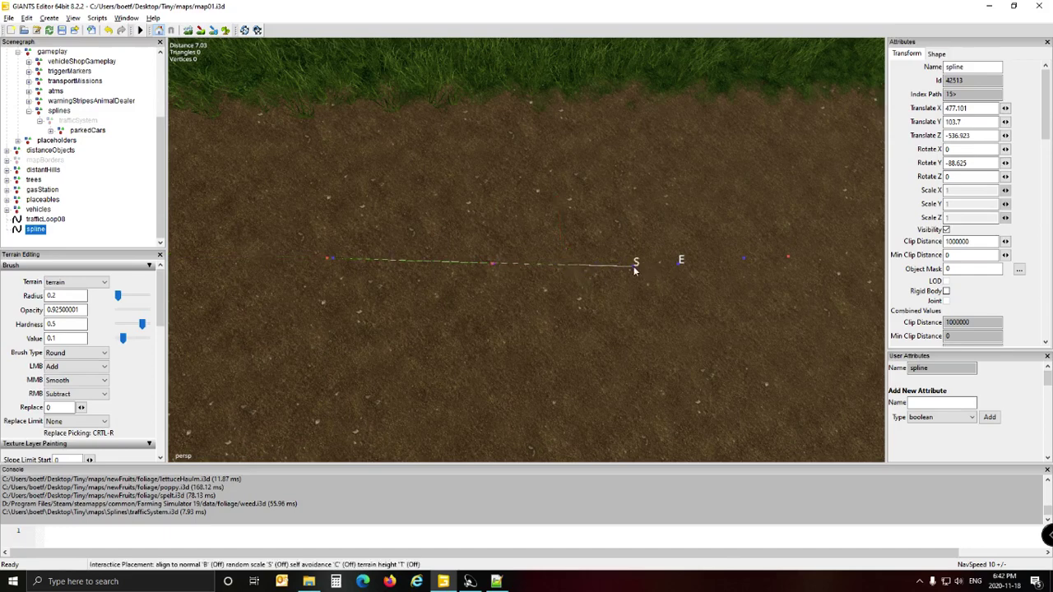
drag(663, 270, 680, 269)
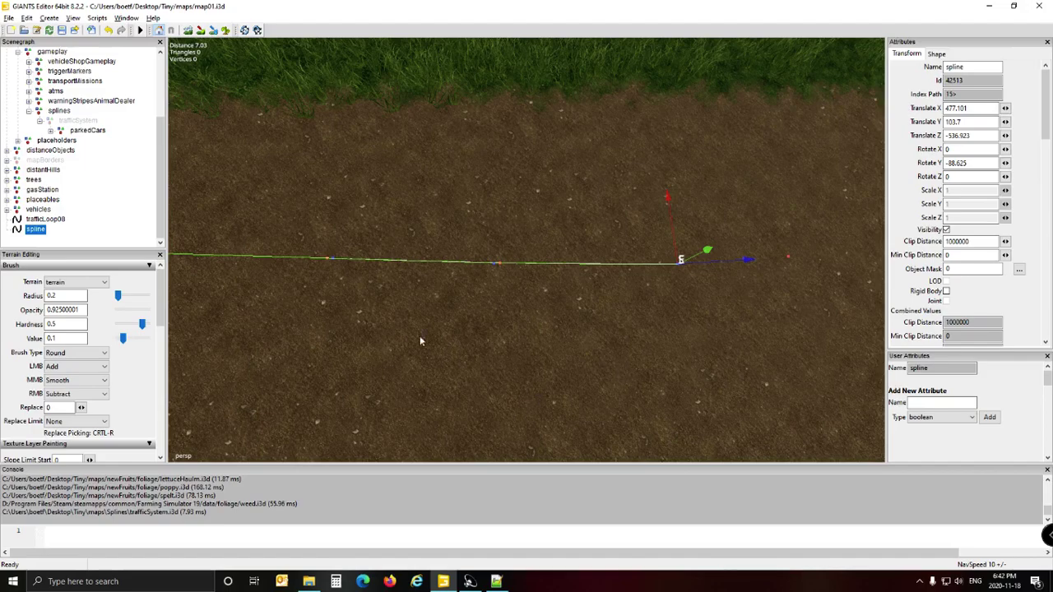
Copy the name of the trafficLoop08 reference spline and delete that spline from the scene.
right_drag(329, 305, 459, 250)
scroll(458, 247, down, 8)
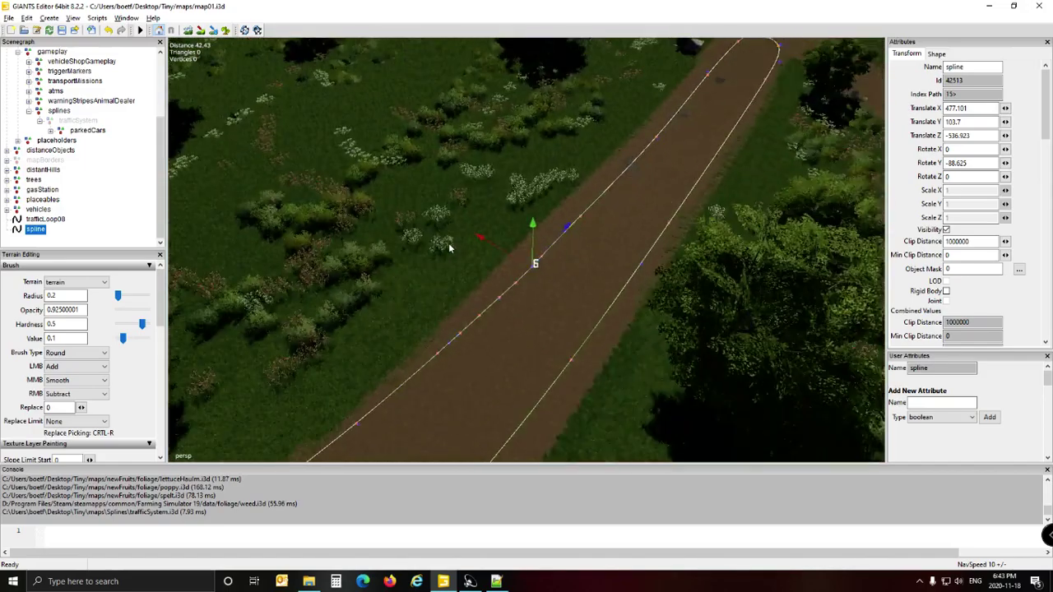
alt+drag(449, 247, 190, 178)
right_drag(191, 178, 348, 228)
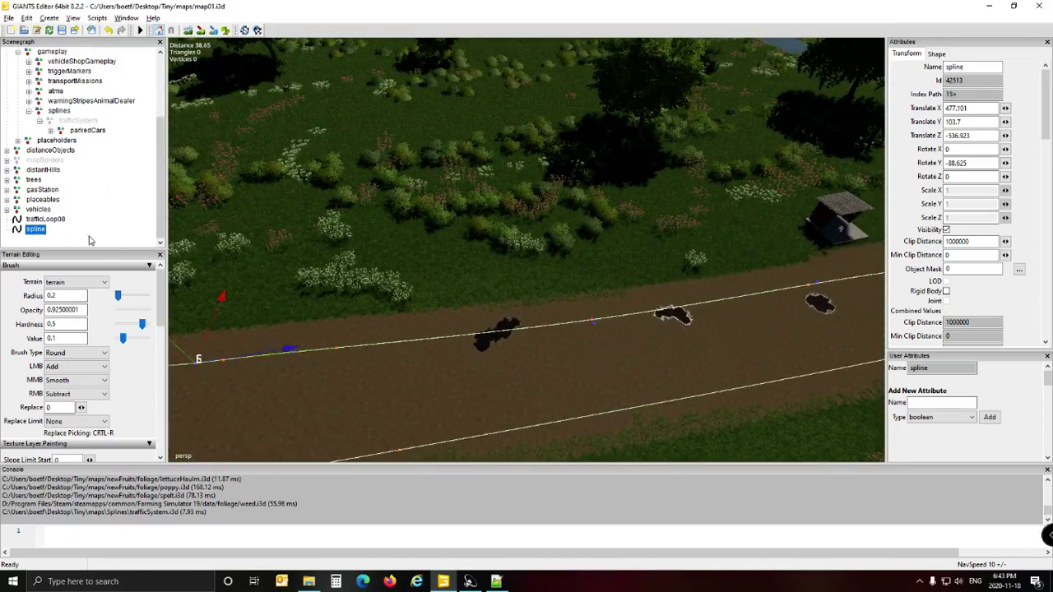
click(63, 222)
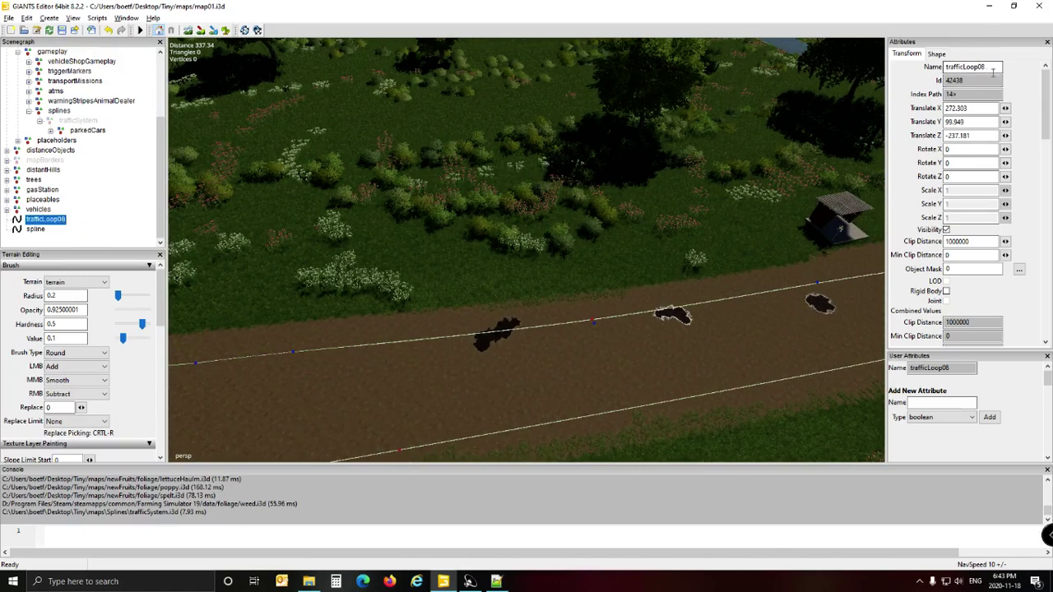
double_click(994, 71)
key(ctrl+c)
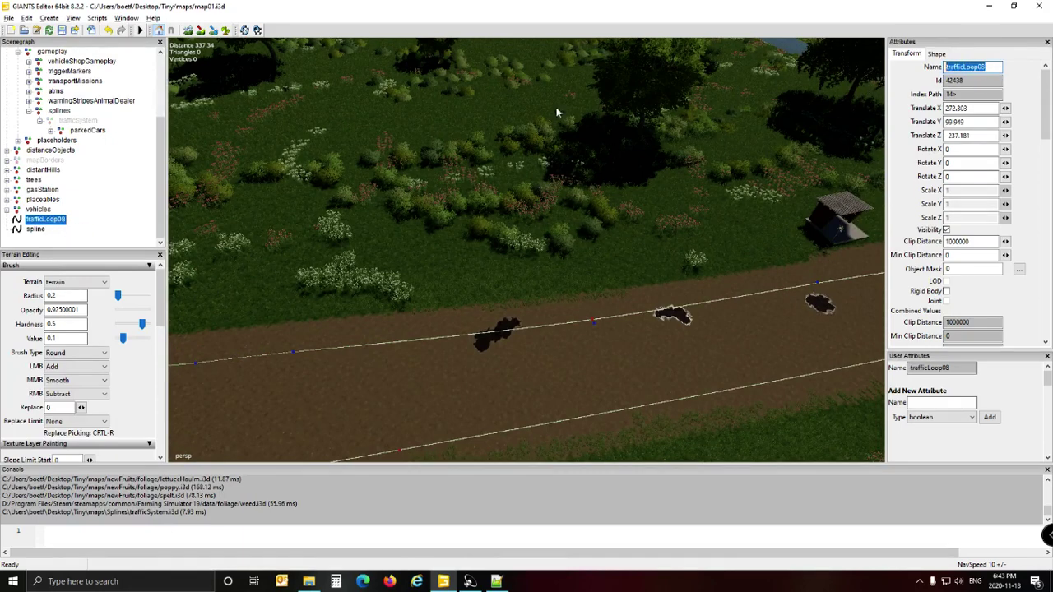
click(237, 179)
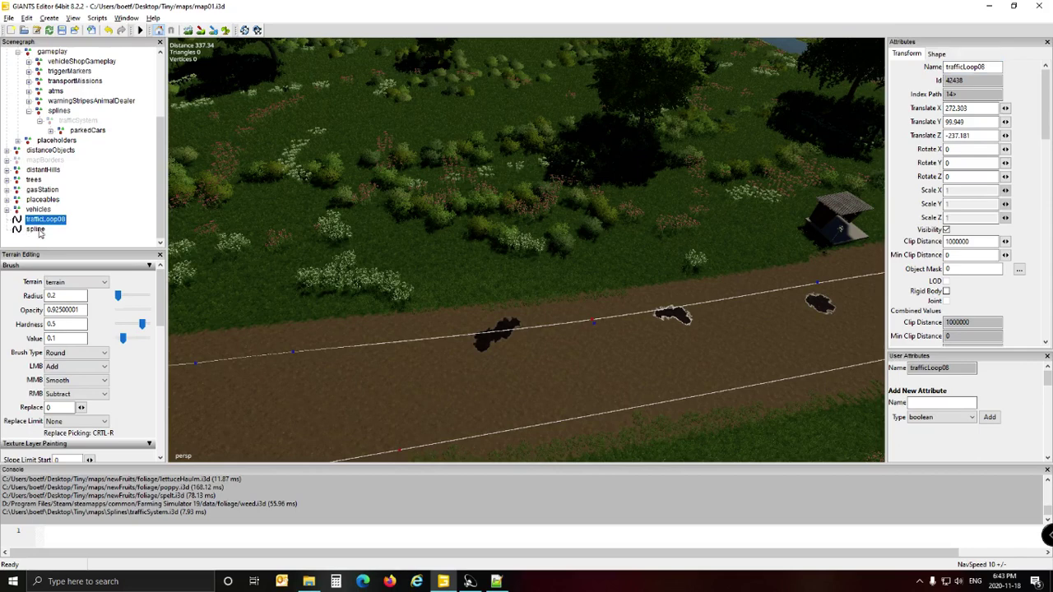
click(37, 229)
click(44, 221)
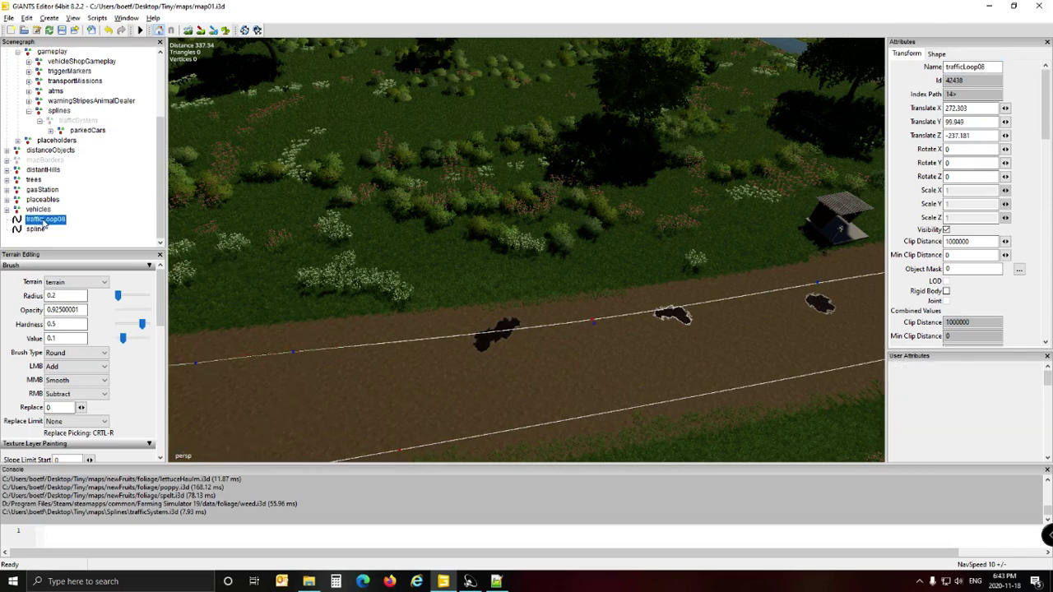
key(Delete)
Rename the newly drawn spline trafficLoop01.
click(37, 220)
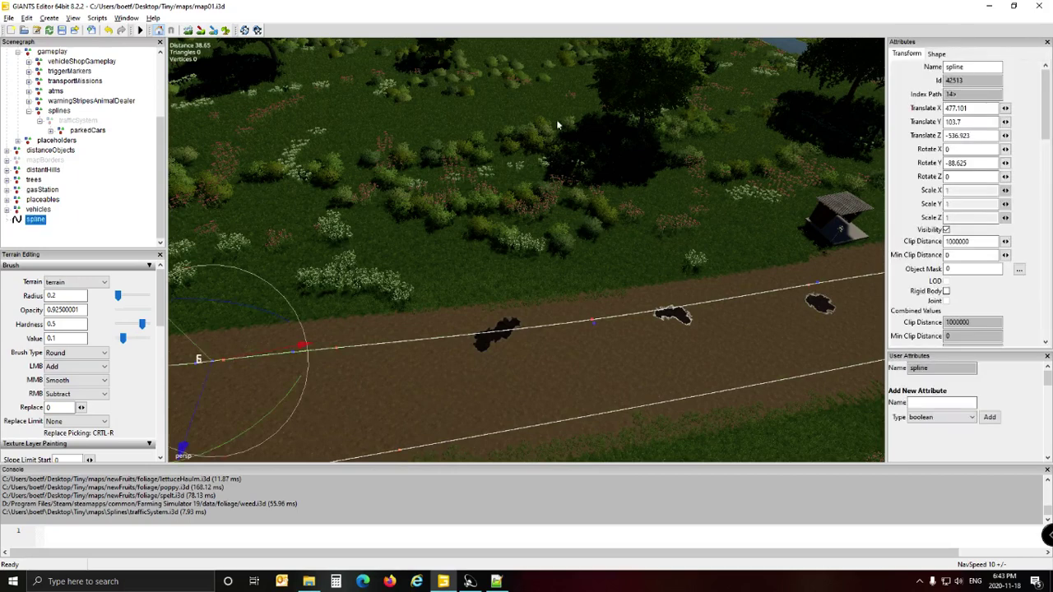
double_click(979, 65)
key(ctrl+v)
drag(982, 69, 1016, 74)
text(1)
key(Return)
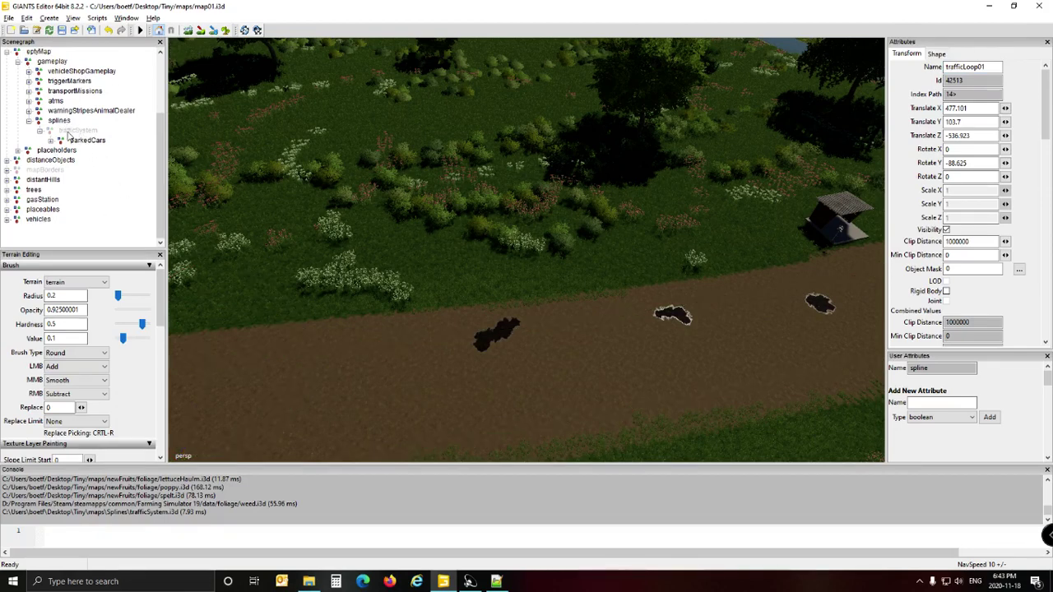
Move the trafficLoop01 spline into the trafficSystem group under splines.
click(72, 131)
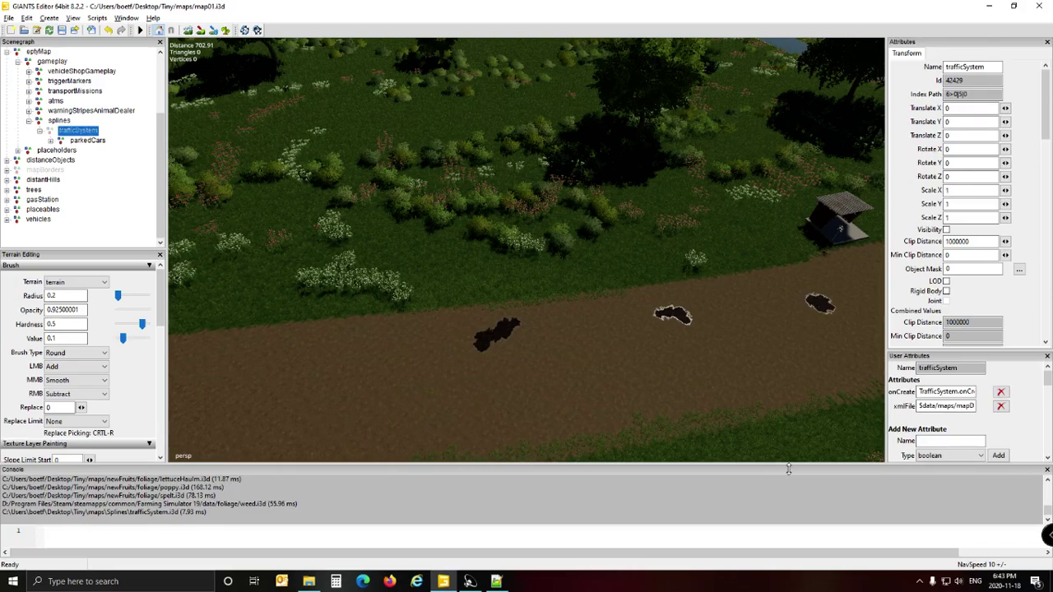
key(ctrl+v)
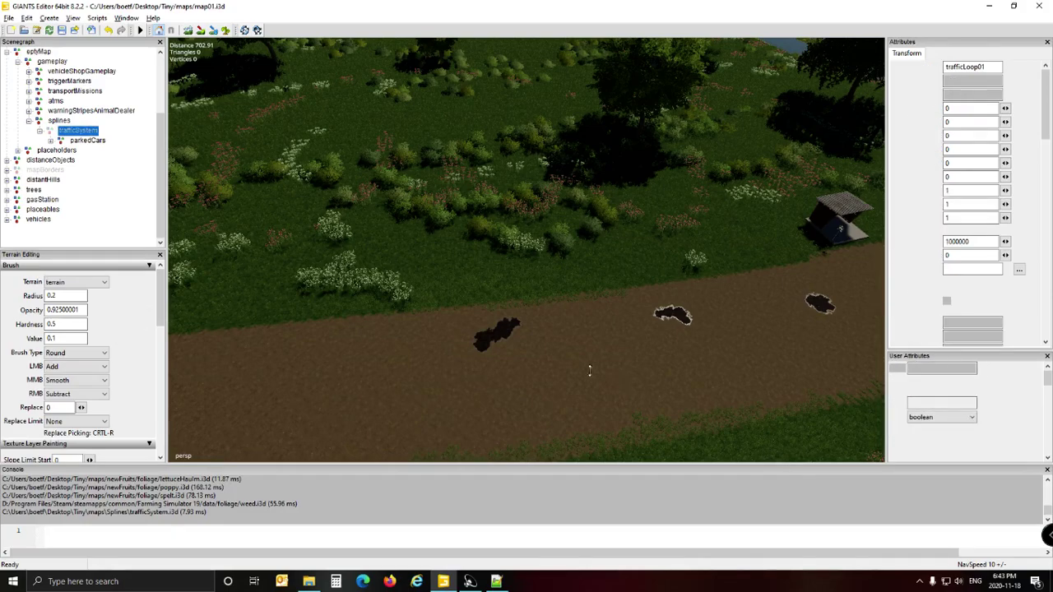
alt+drag(516, 435, 425, 435)
mouse_move(425, 440)
right_down()
mouse_move(384, 406)
mouse_move(285, 394)
mouse_move(348, 400)
mouse_move(466, 473)
mouse_move(347, 427)
mouse_move(427, 446)
mouse_move(411, 436)
mouse_move(425, 451)
right_up()
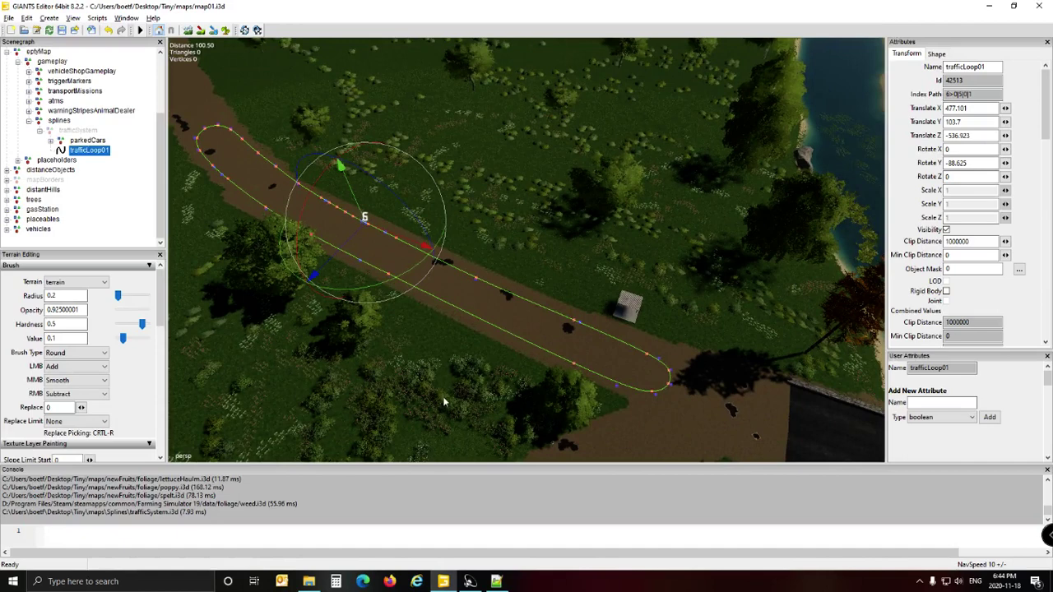
Reorder trafficLoop01 so it sits above parkedCars within the trafficSystem group.
click(390, 279)
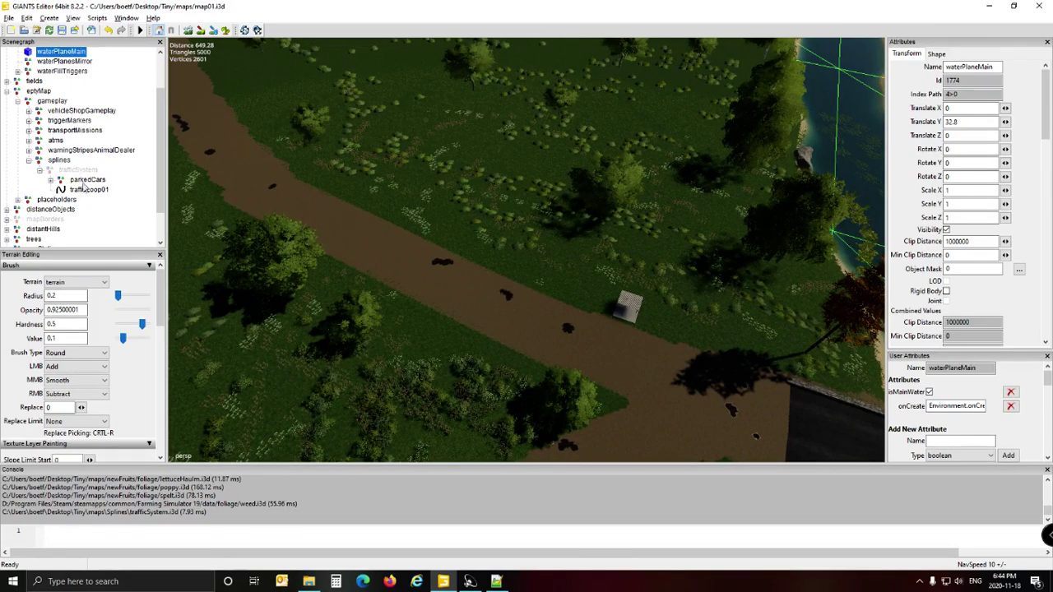
click(85, 180)
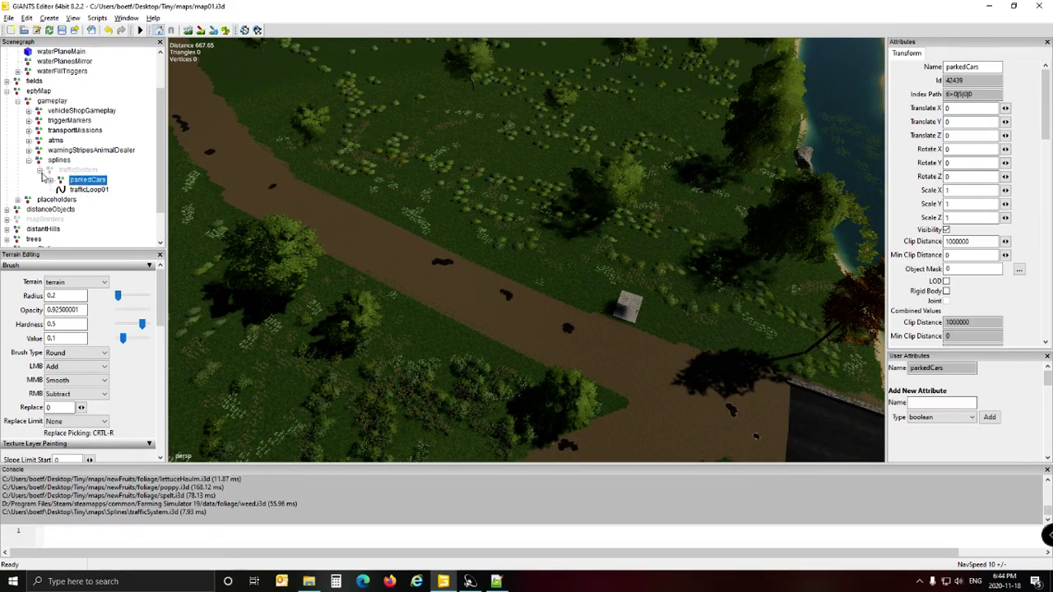
click(74, 192)
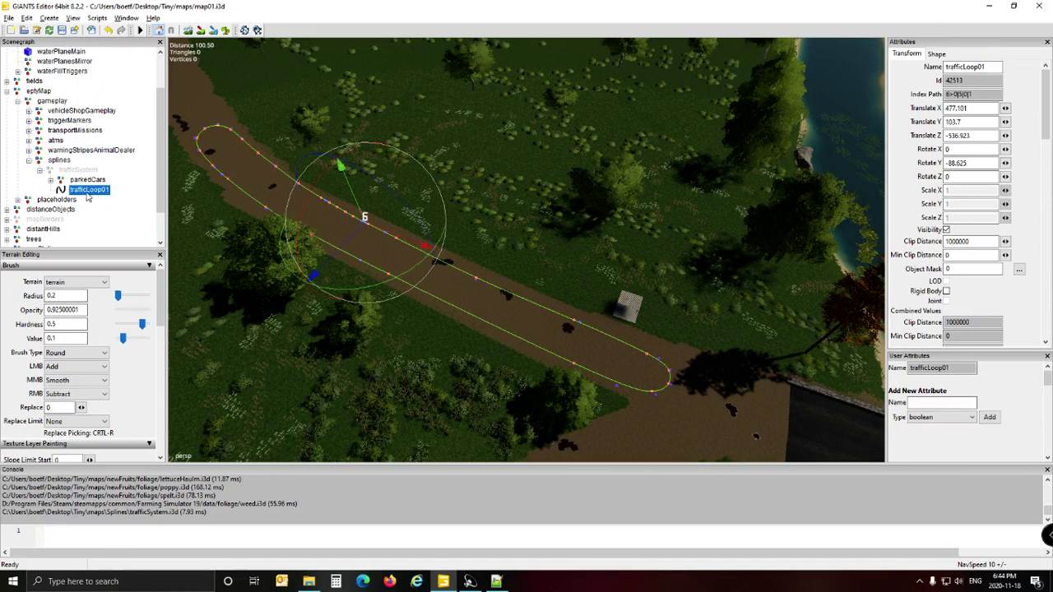
right_click(87, 190)
click(116, 228)
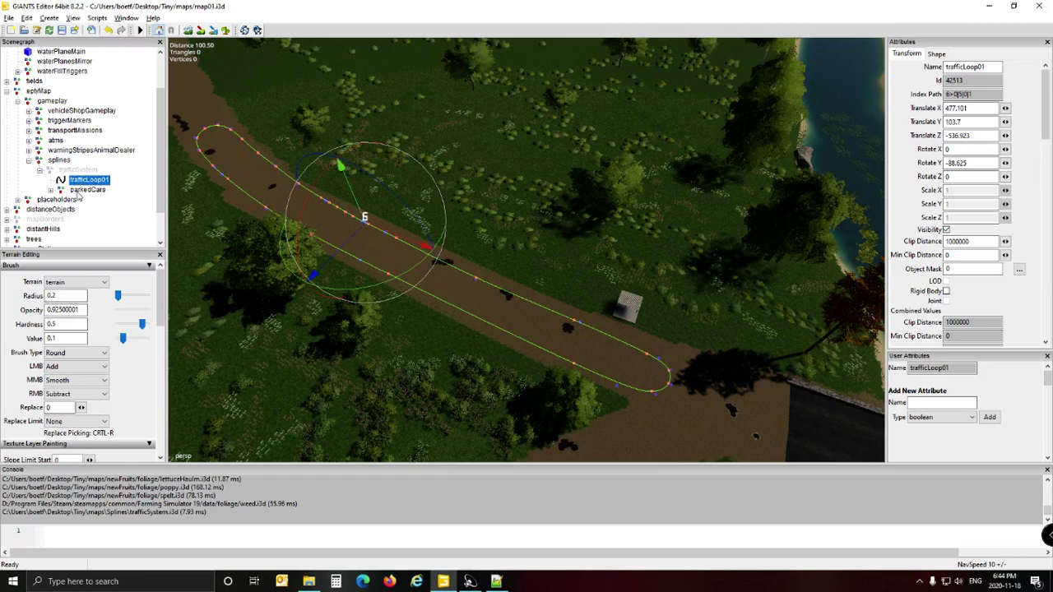
Save the map with its completed trafficSystem group and switch to File Explorer at the game's data maps folder.
click(74, 171)
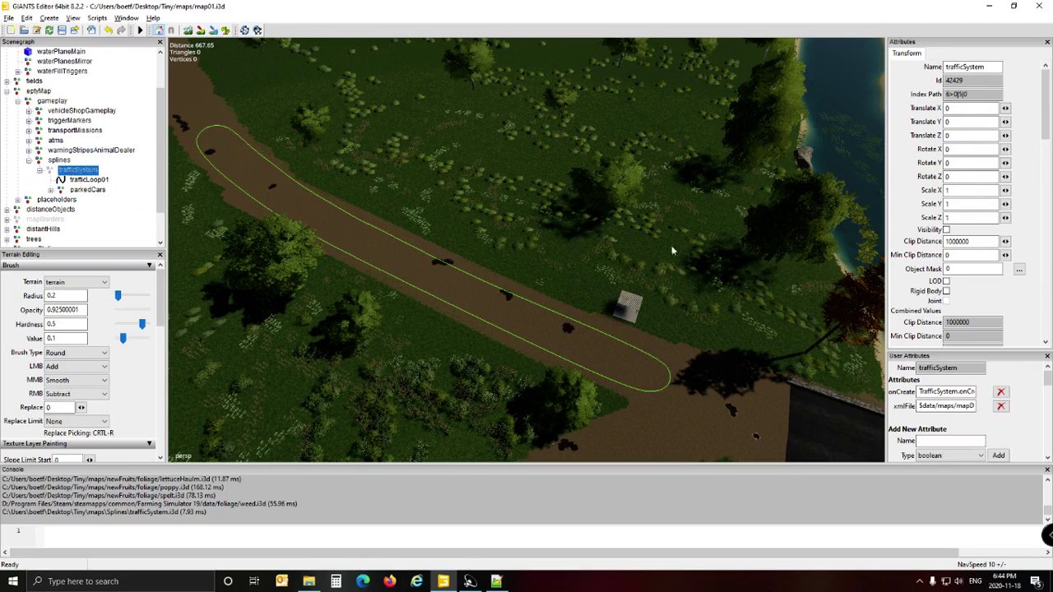
click(63, 33)
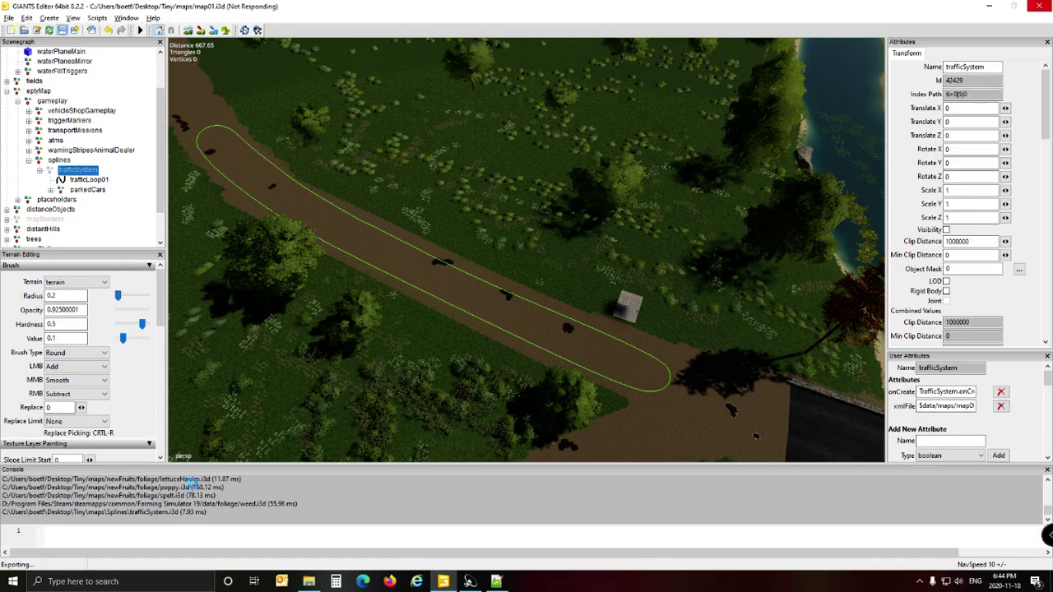
click(311, 583)
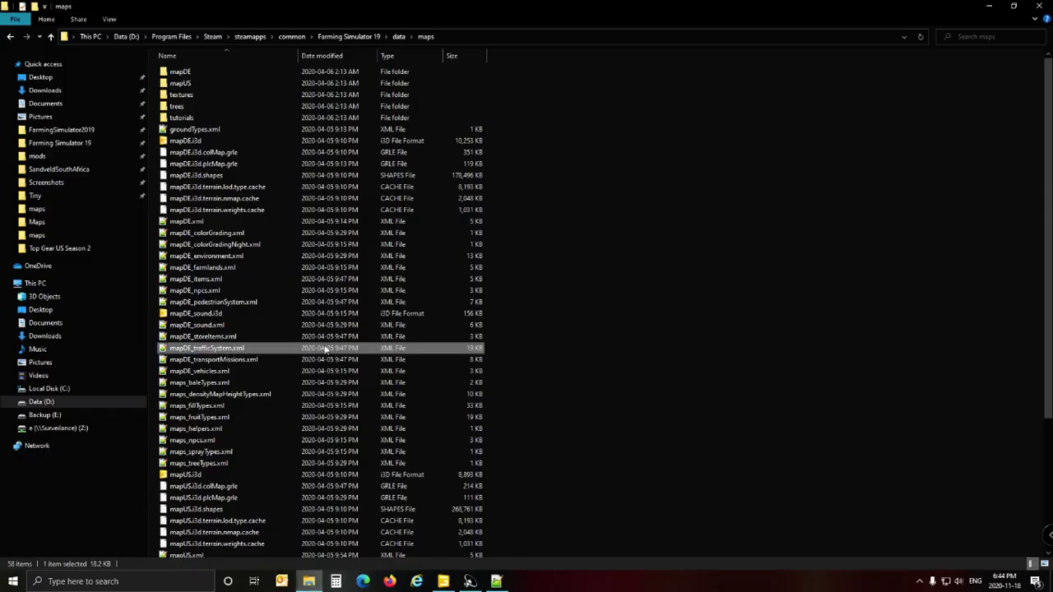
Move Tiny.zip from the FarmingSimulator2019 mods folder into the TinyBackup folder under map build\Maps on drive D.
click(42, 156)
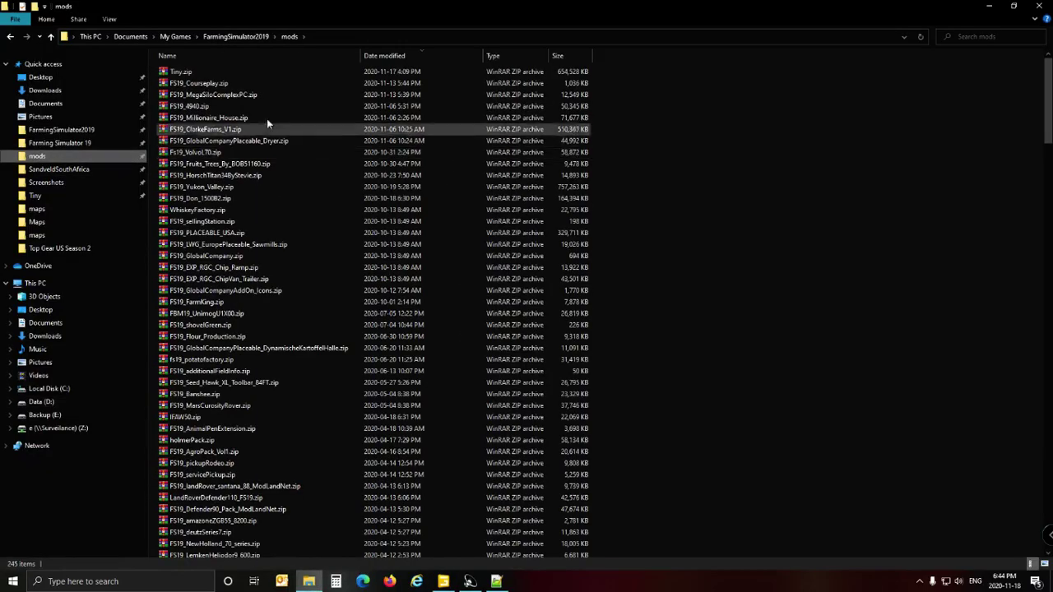
click(216, 72)
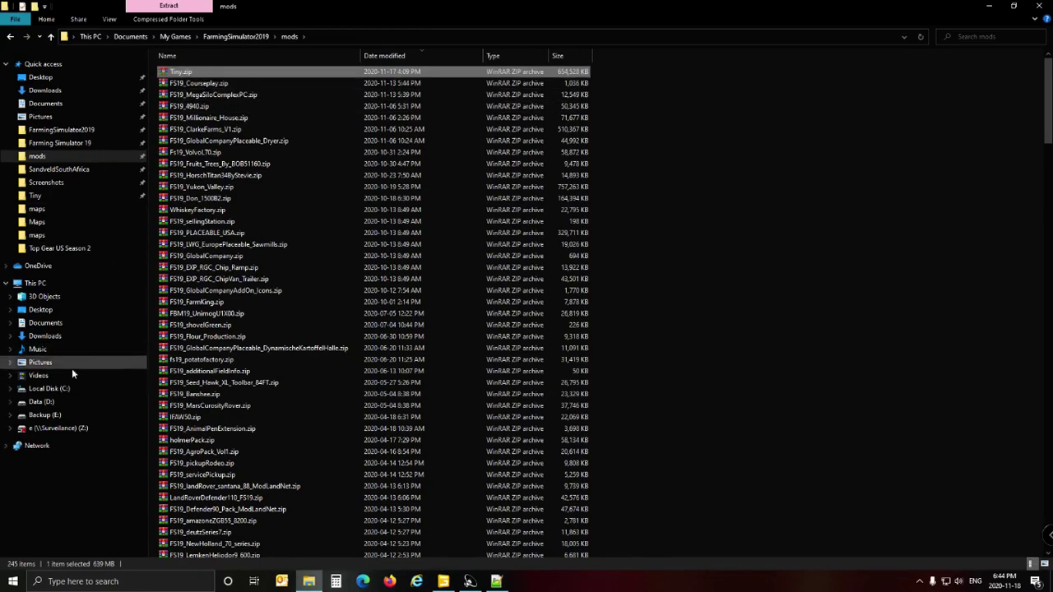
click(54, 404)
double_click(245, 78)
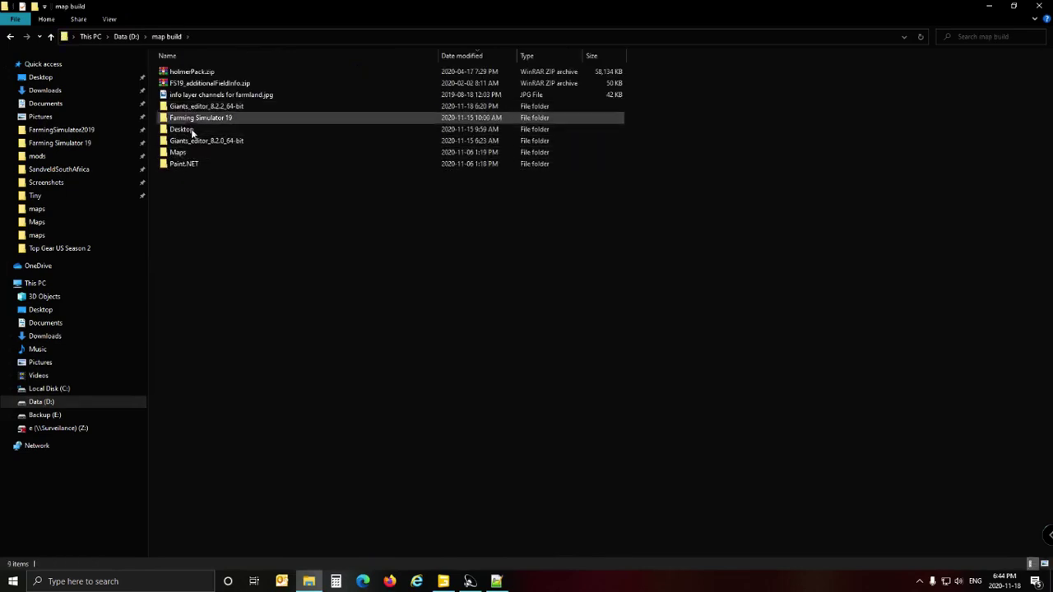
double_click(196, 152)
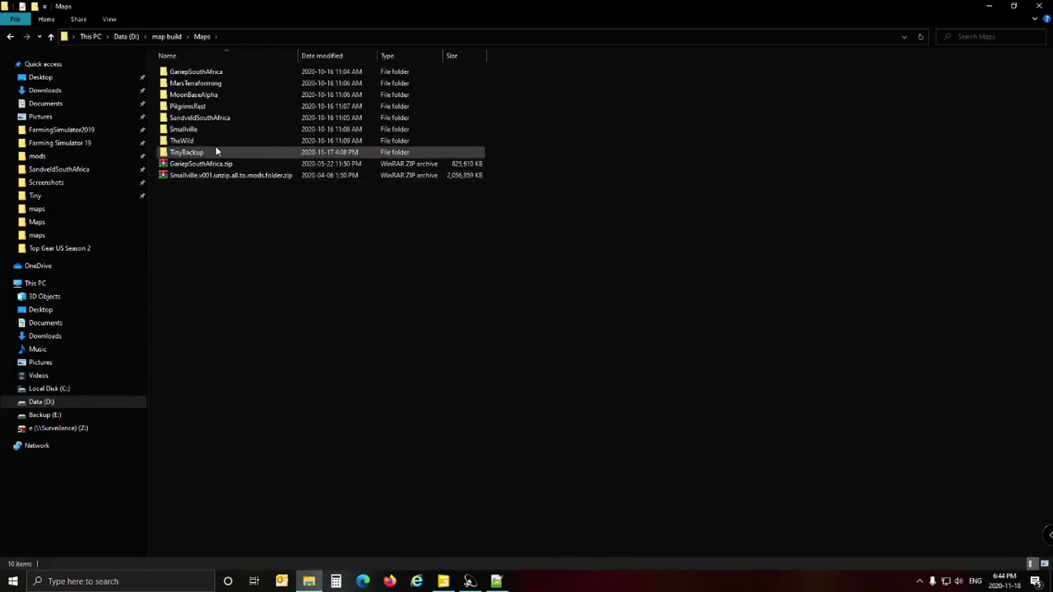
double_click(216, 152)
right_click(238, 257)
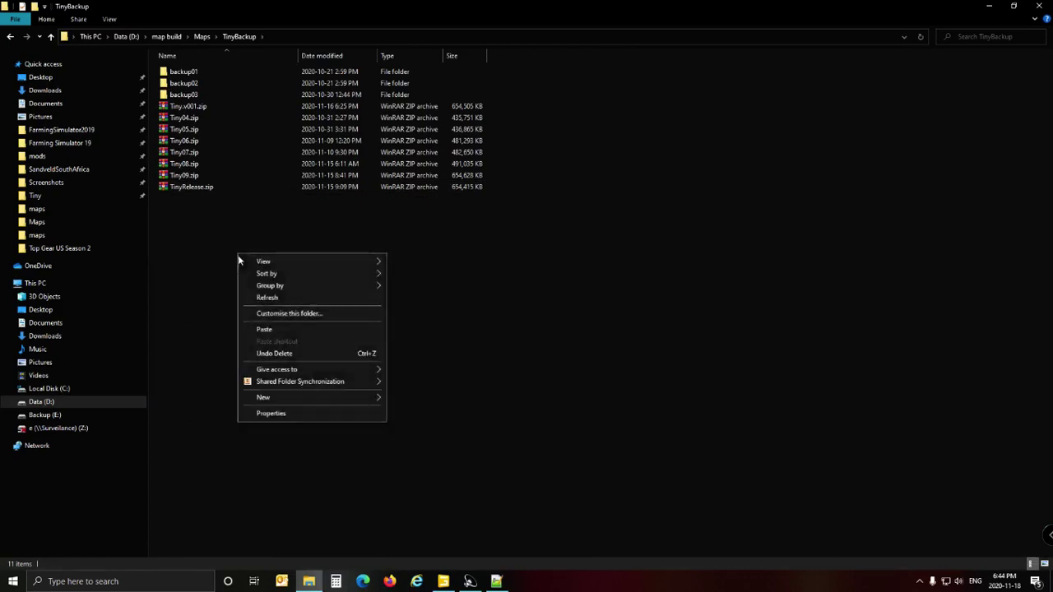
click(274, 332)
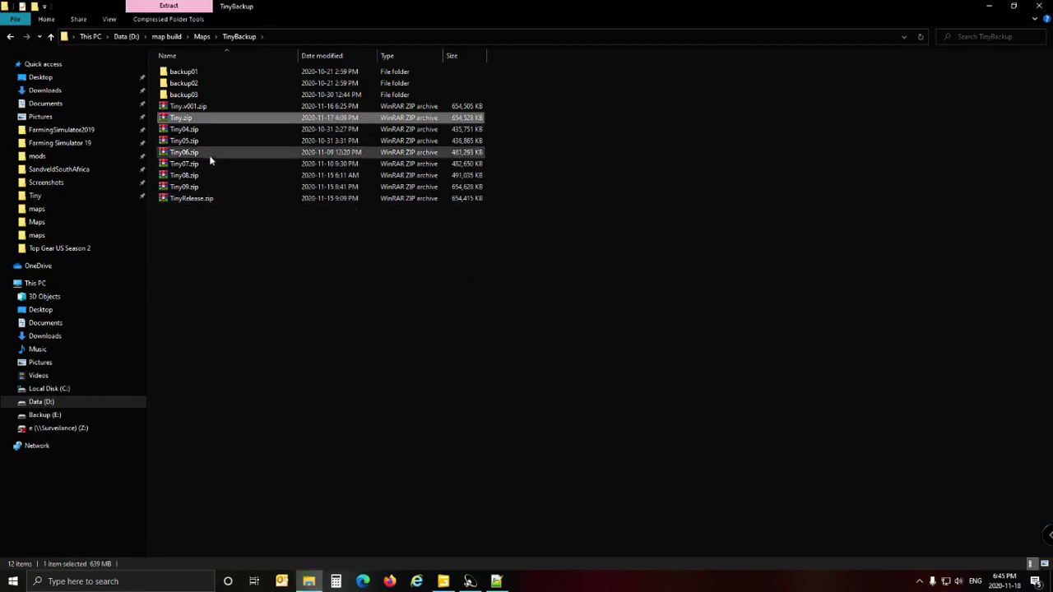
Rename the Tiny.zip copy in the TinyBackup folder to TinyTemp.zip.
click(181, 121)
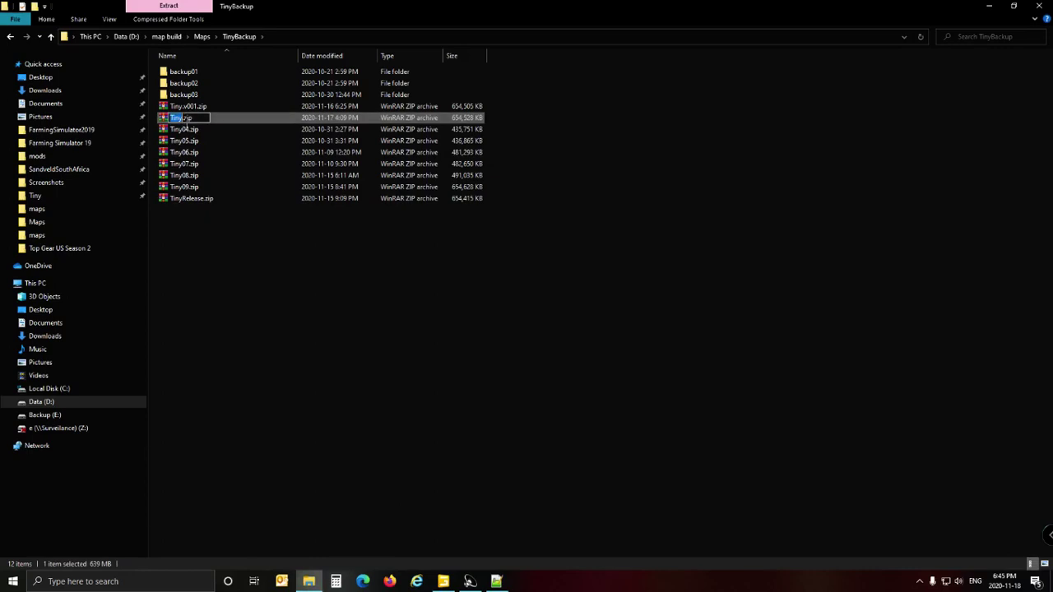
text(Tem)
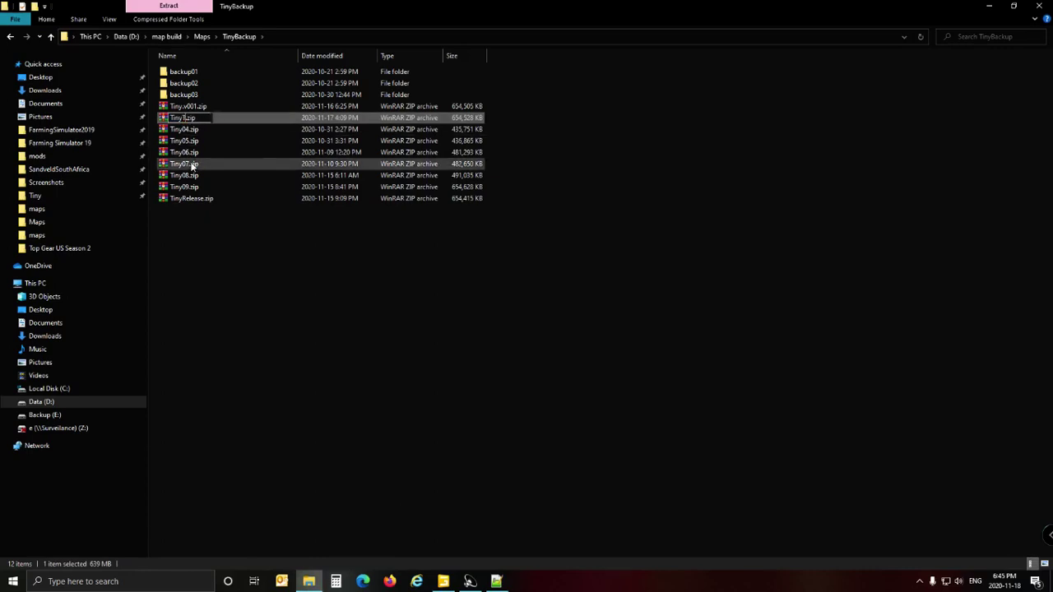
text(p)
key(Return)
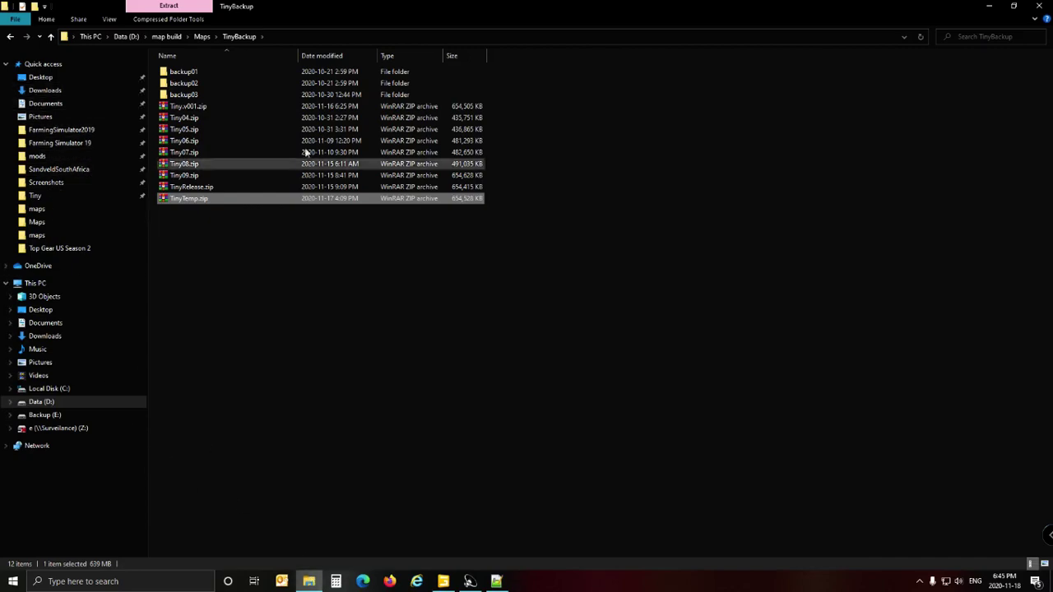
Close GIANTS Editor and Notepad++, including the open mapDE_trafficSystem.xml file.
click(1014, 6)
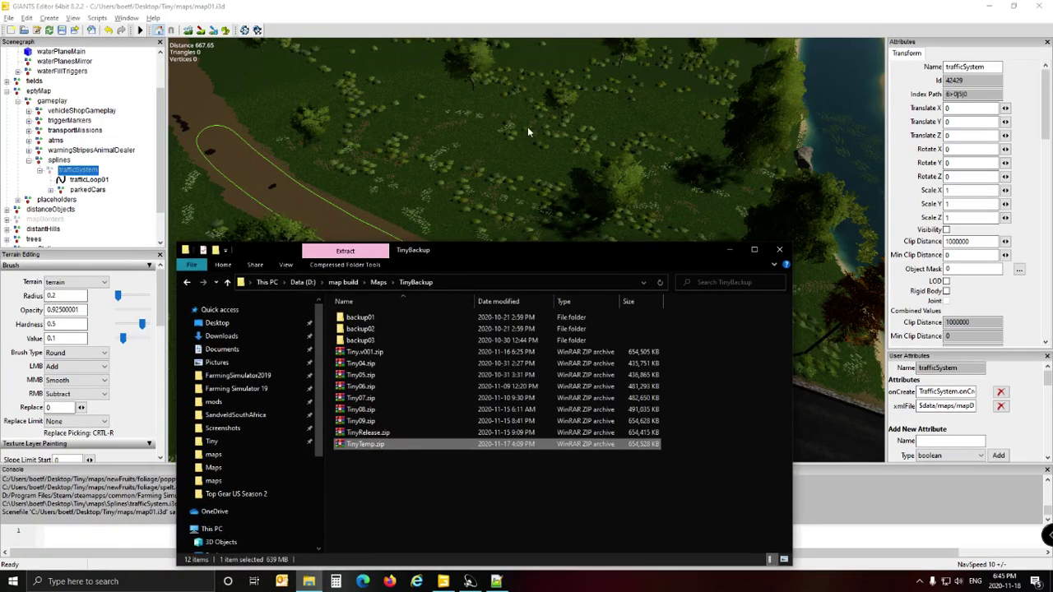
click(759, 15)
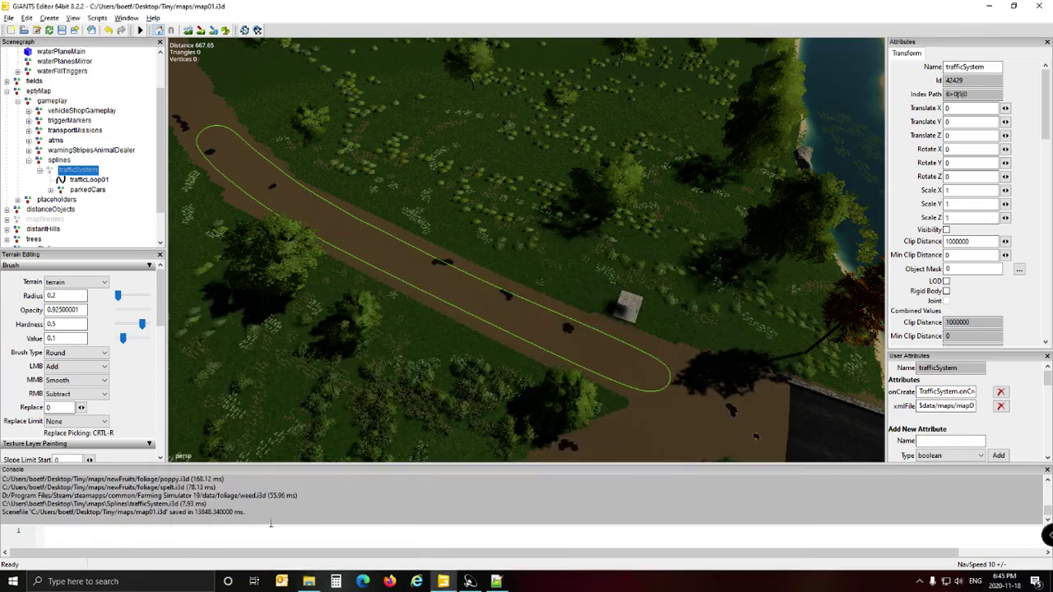
click(1040, 6)
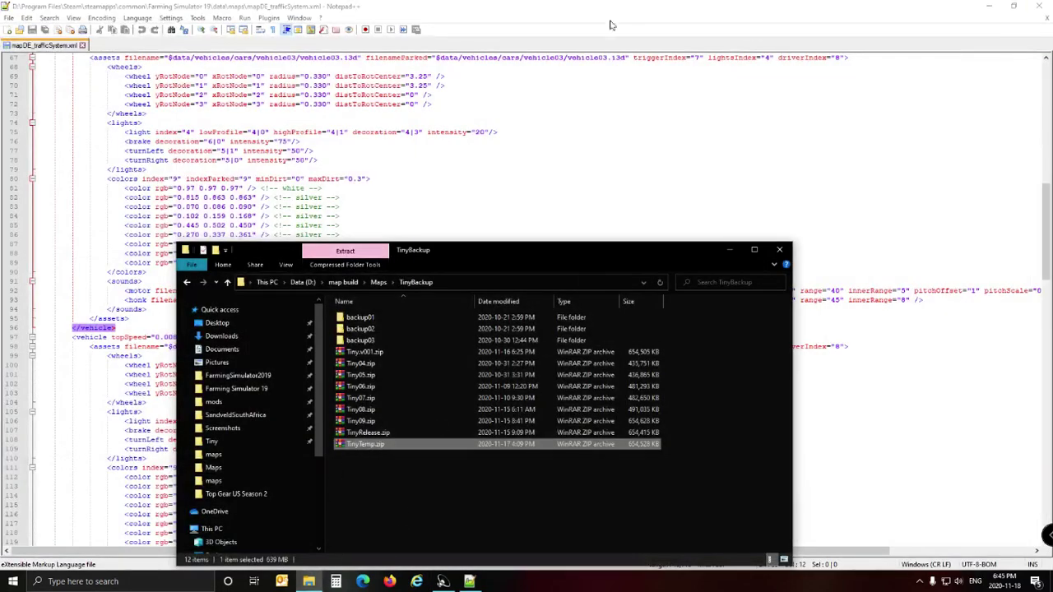
click(1044, 8)
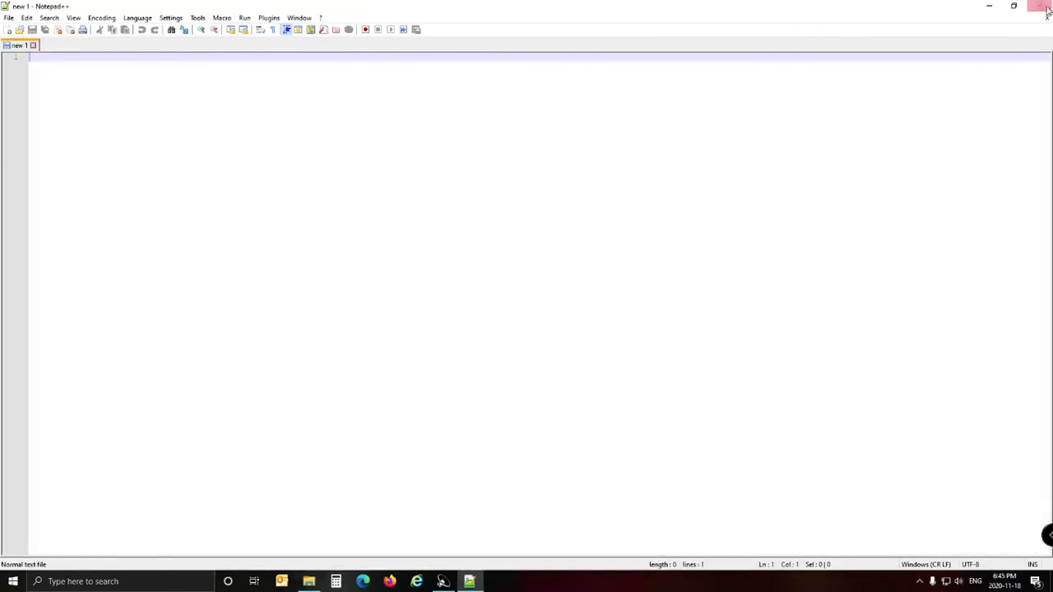
click(1047, 8)
Confirm Headphone as the plugged-in device with the Auto headphone type and close the Realtek HD Audio Manager.
click(548, 228)
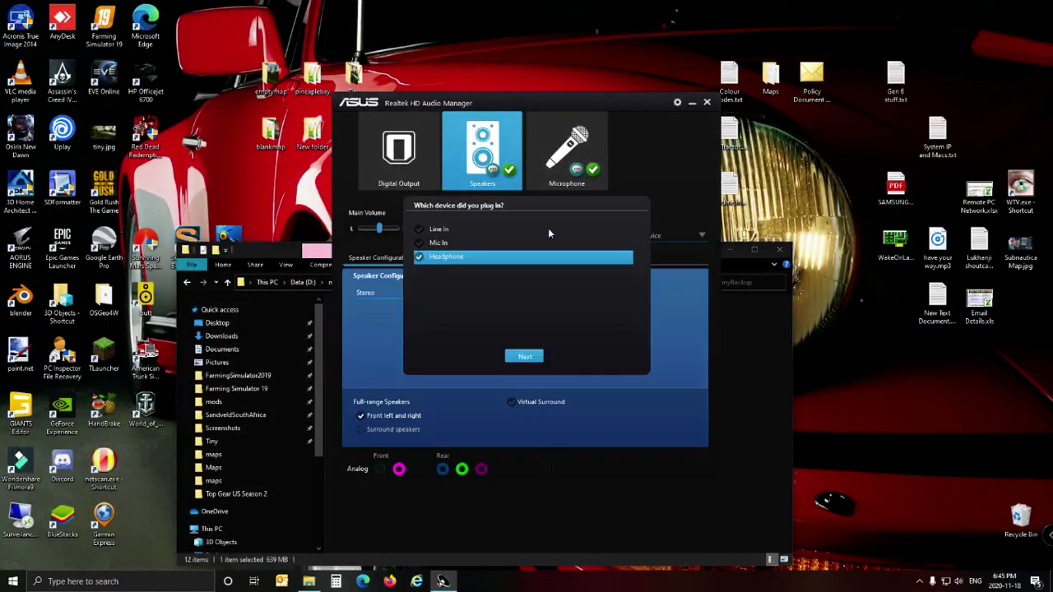
click(530, 360)
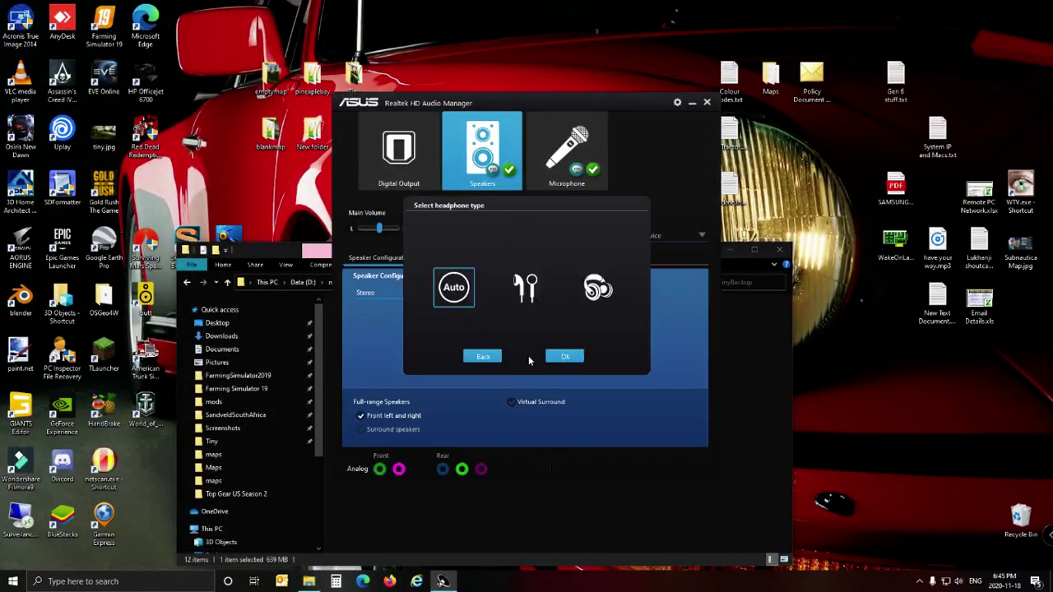
click(564, 355)
click(708, 103)
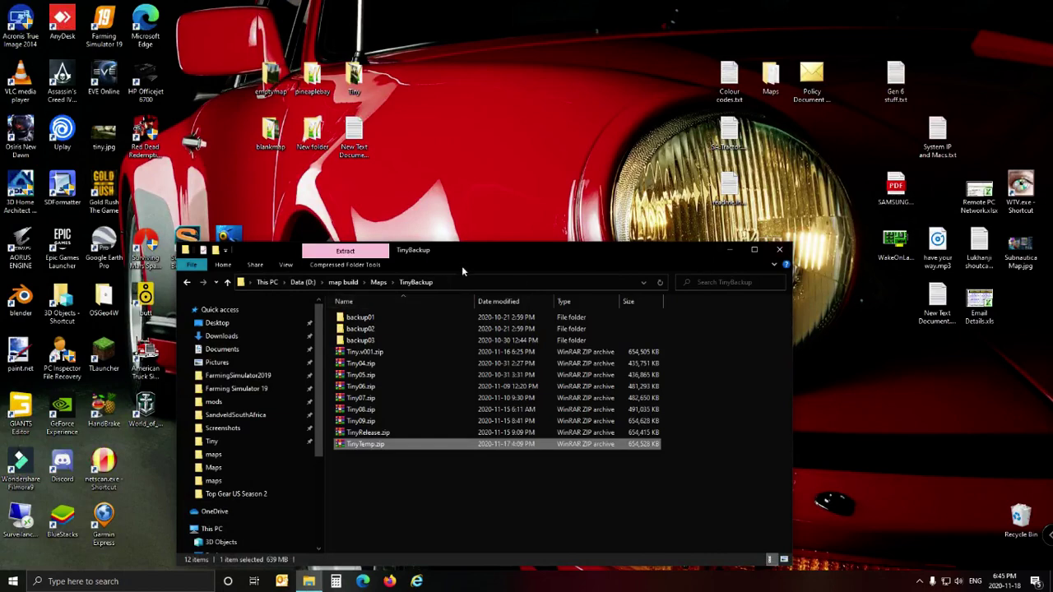
Set up a WinRAR archive of everything inside the desktop Tiny folder, using the ZIP format.
drag(511, 250, 355, 134)
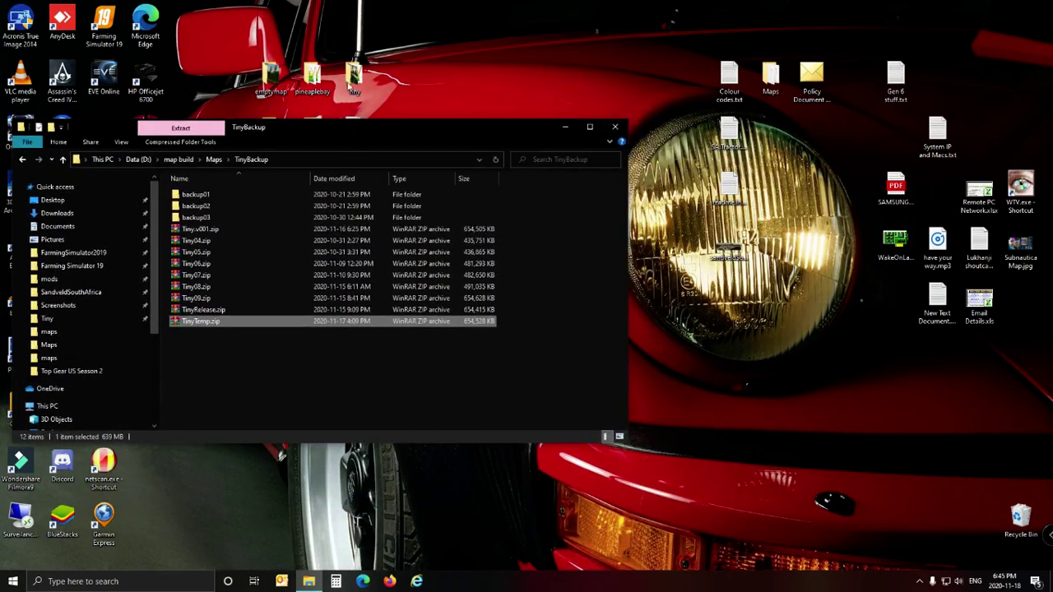
double_click(354, 78)
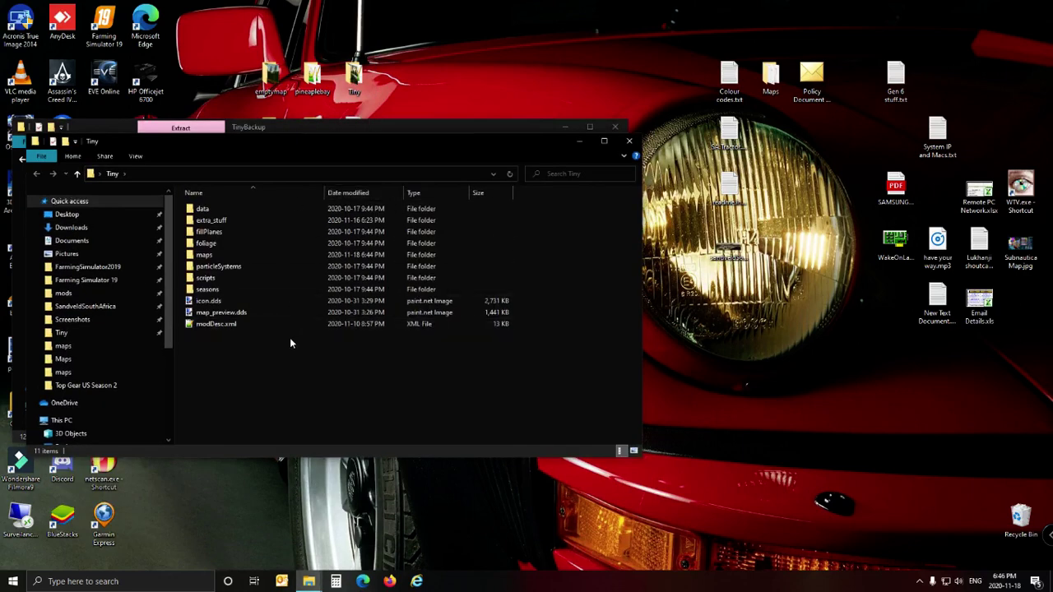
key(ctrl+a)
right_click(226, 235)
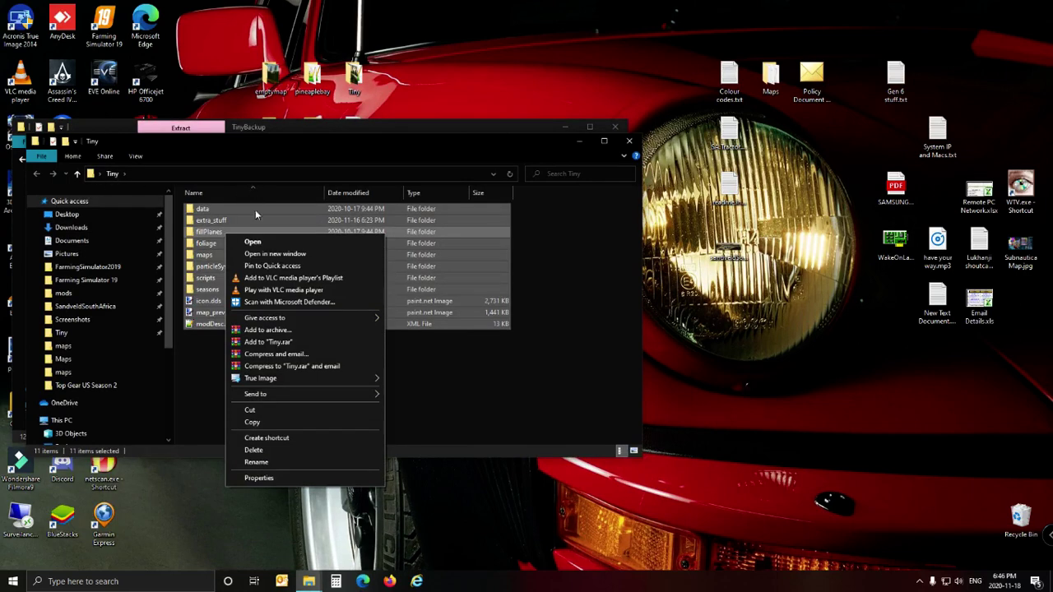
click(304, 330)
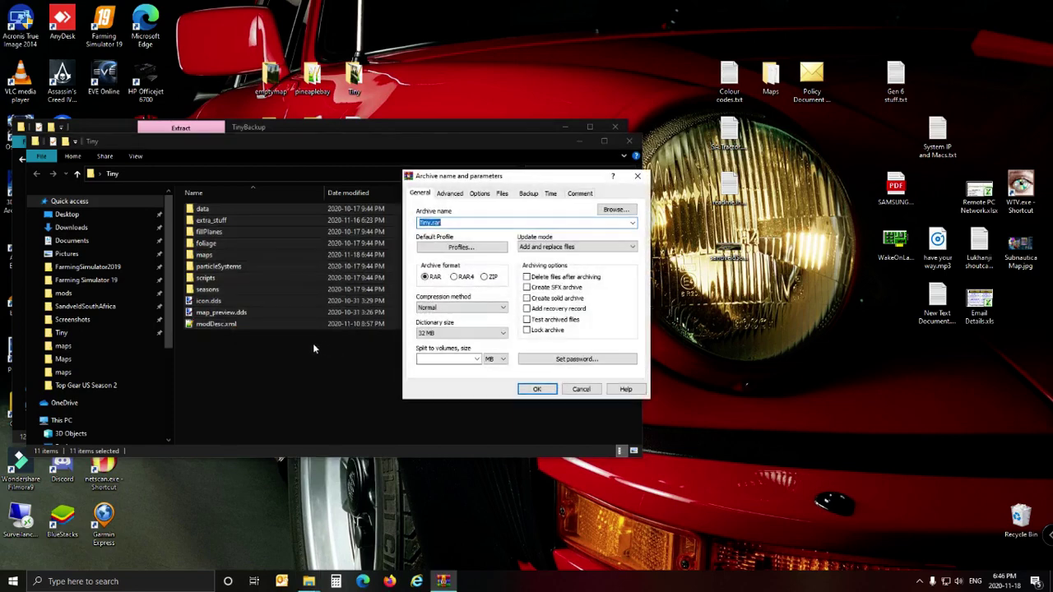
click(485, 277)
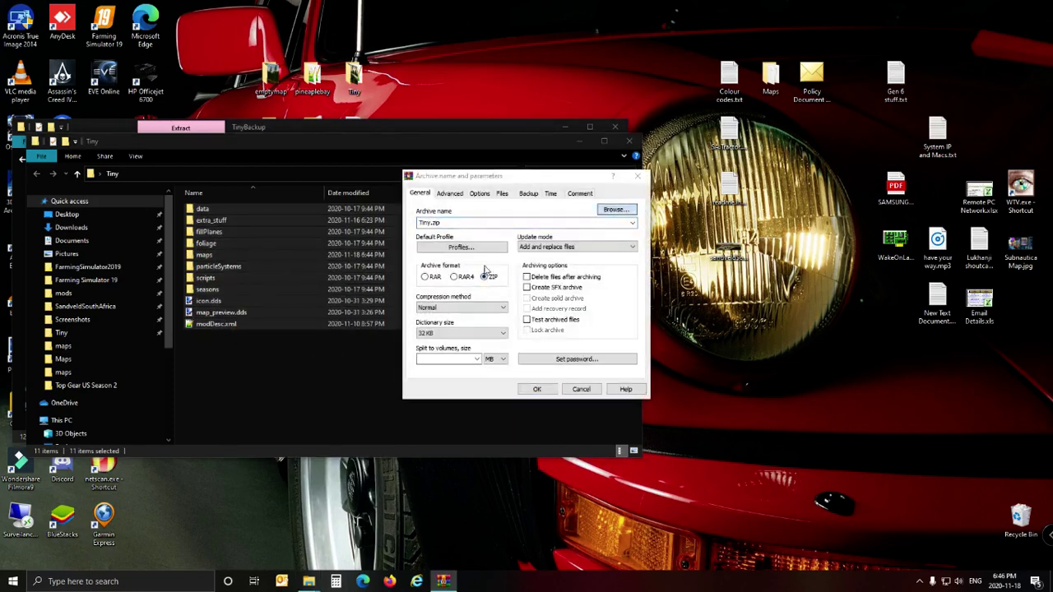
Create the archive as Tiny.zip in the FarmingSimulator2019 mods folder and close the open folder windows.
click(617, 209)
click(444, 260)
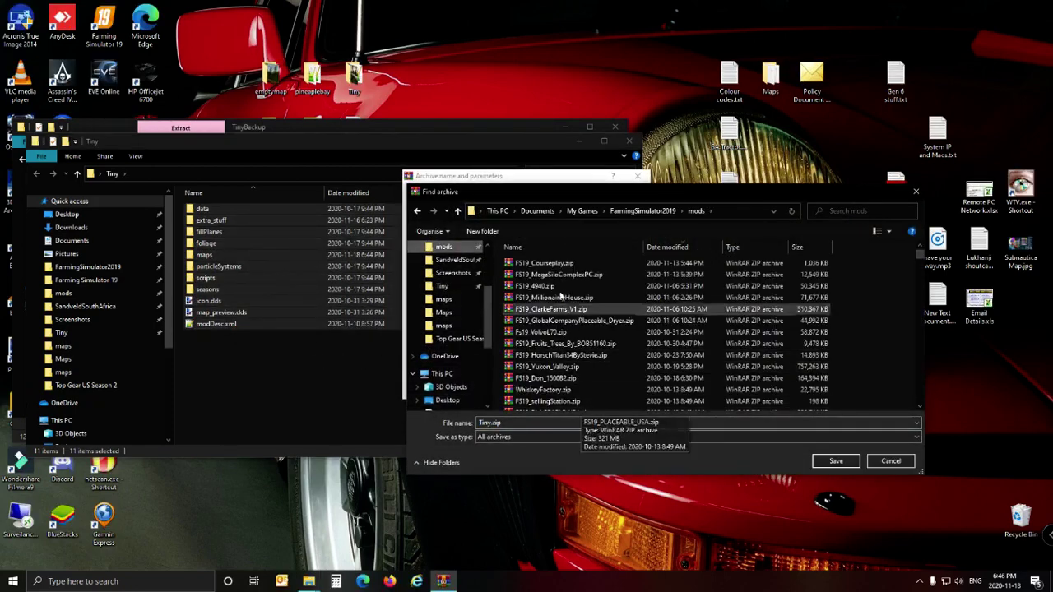
click(836, 461)
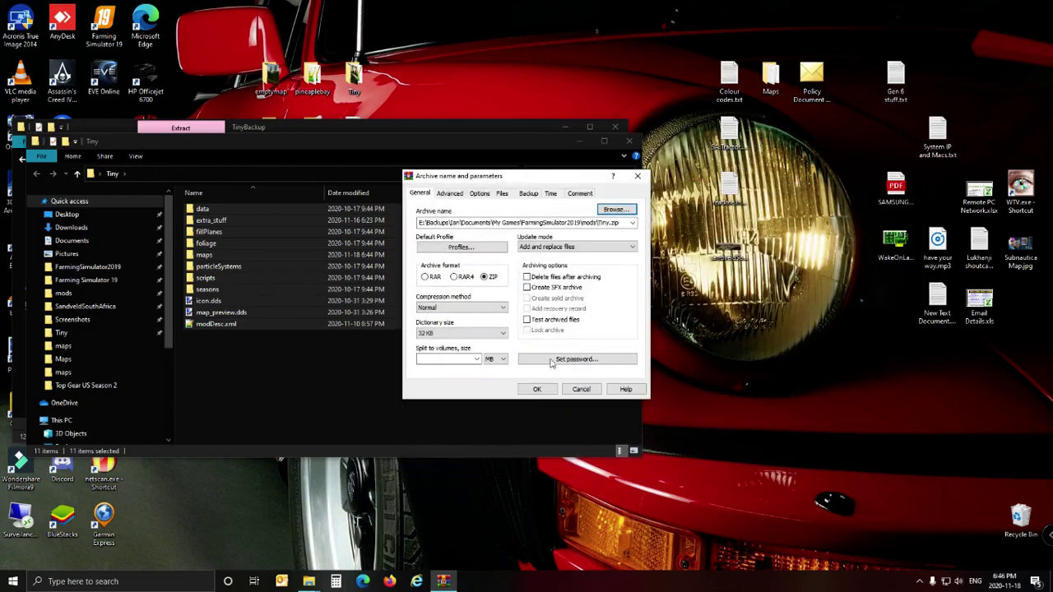
click(537, 390)
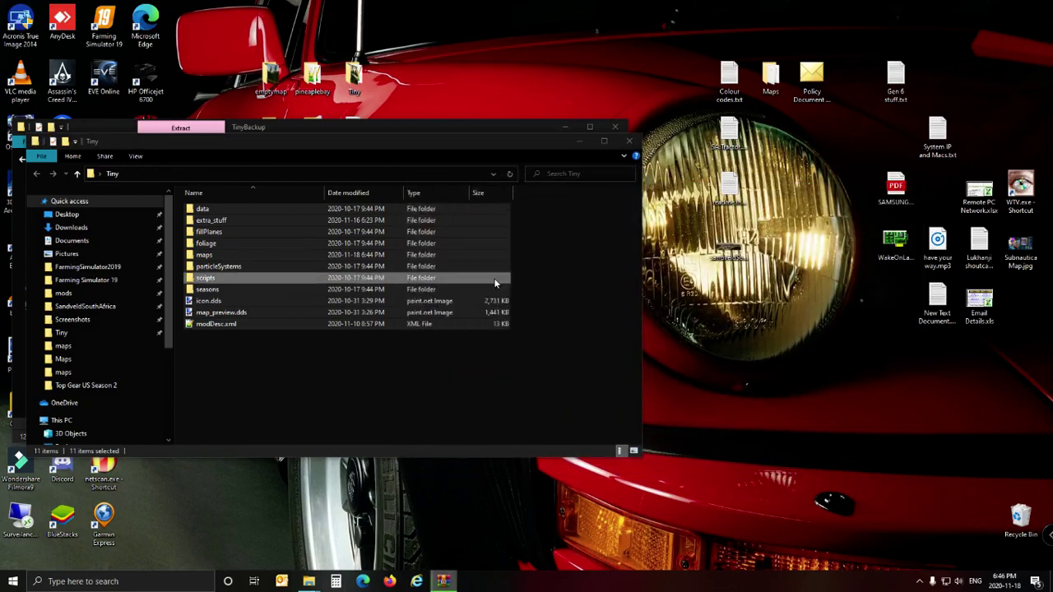
click(630, 141)
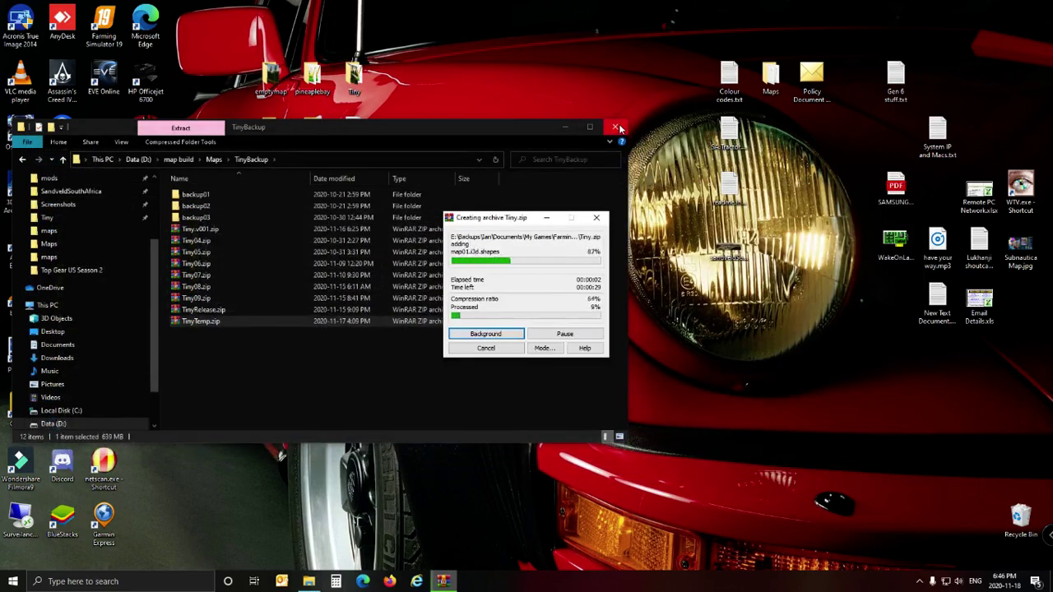
click(618, 127)
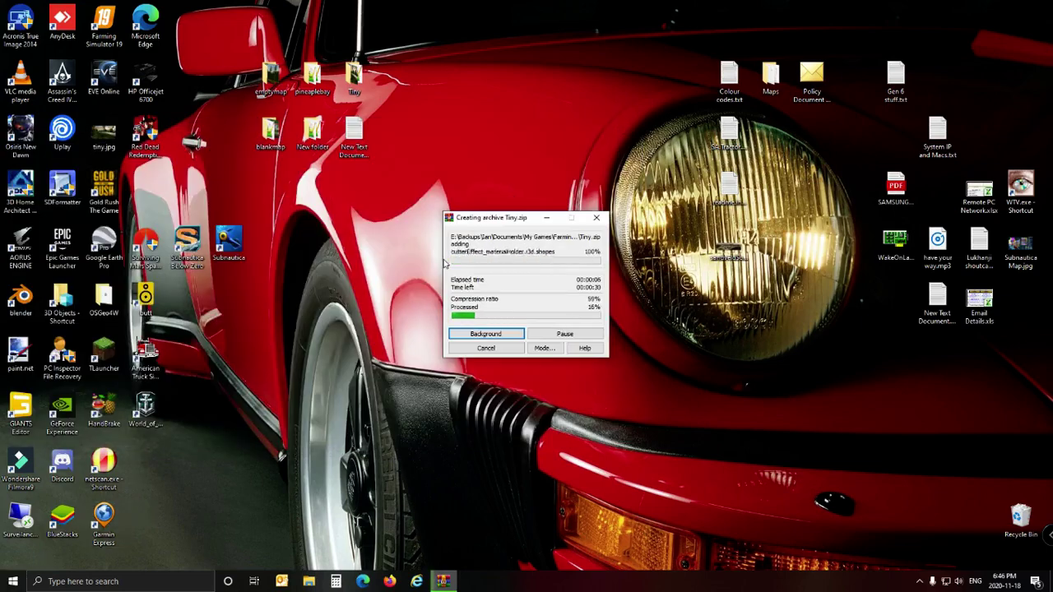
Open the mods folder in File Explorer and check the progress of the Tiny.zip archive.
click(308, 582)
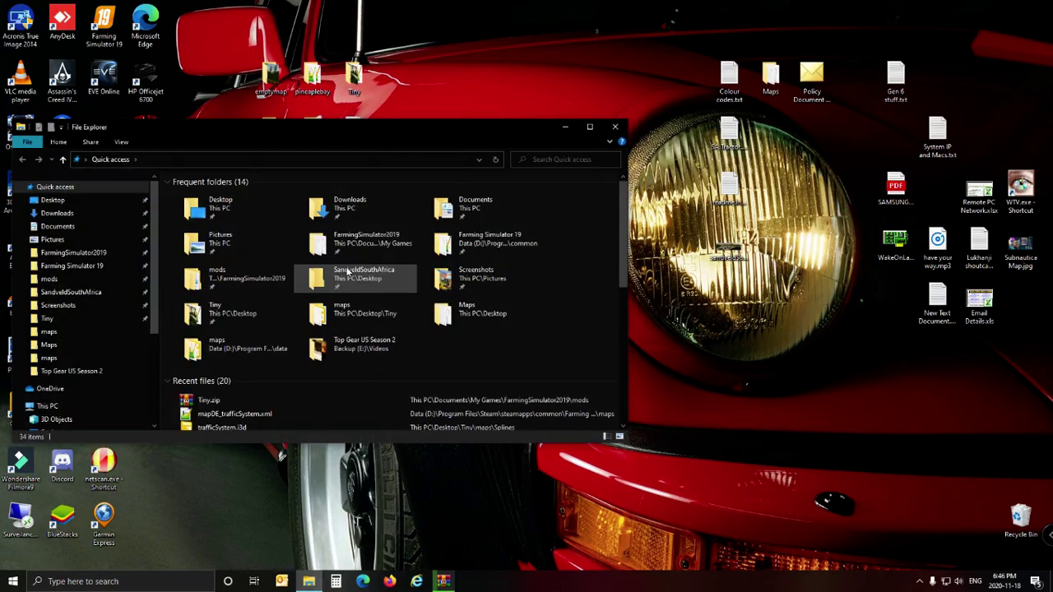
click(590, 127)
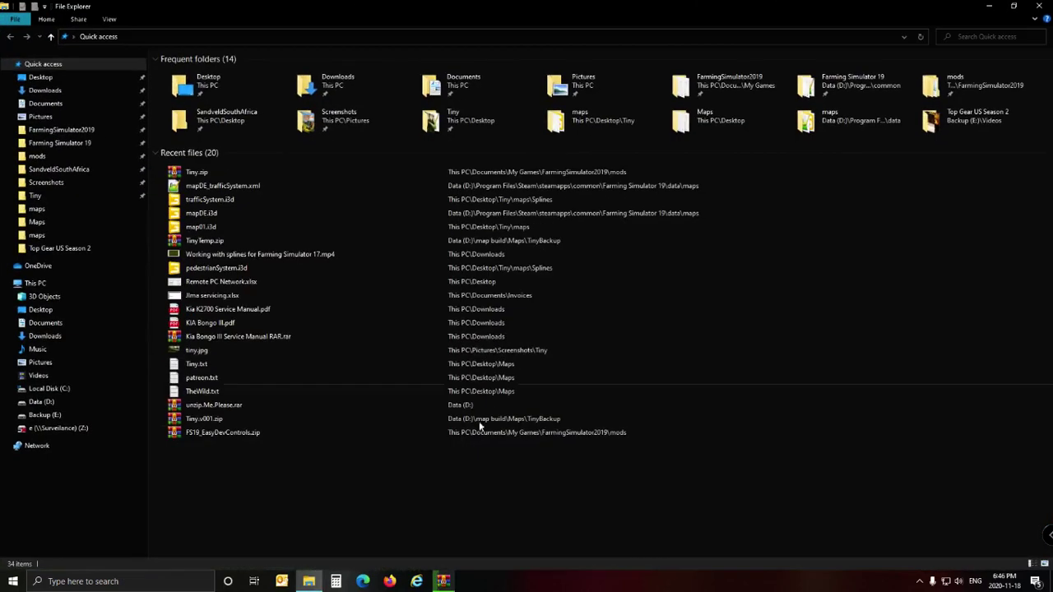
click(443, 581)
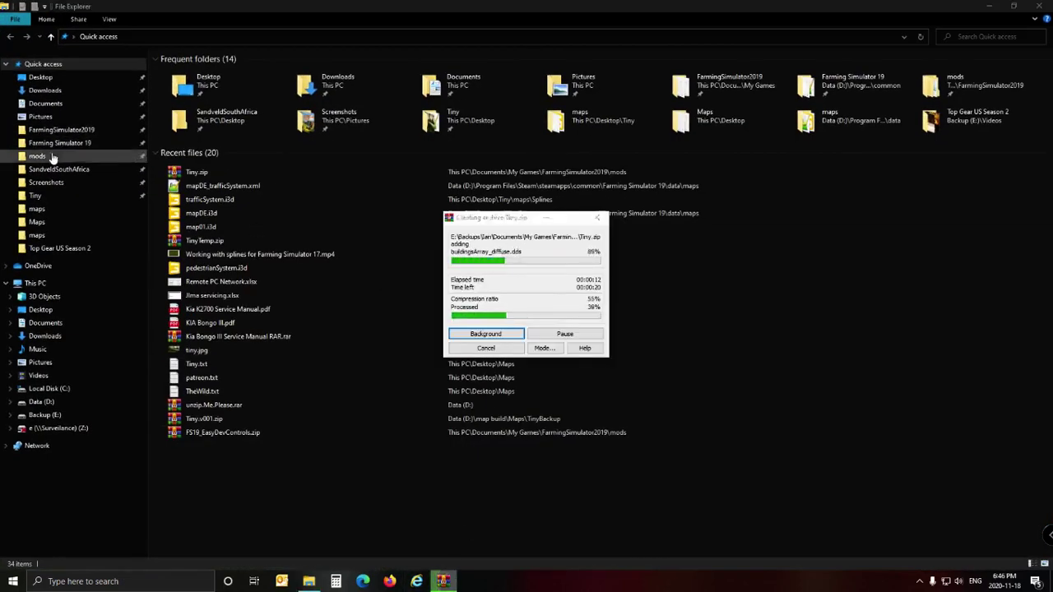
click(37, 155)
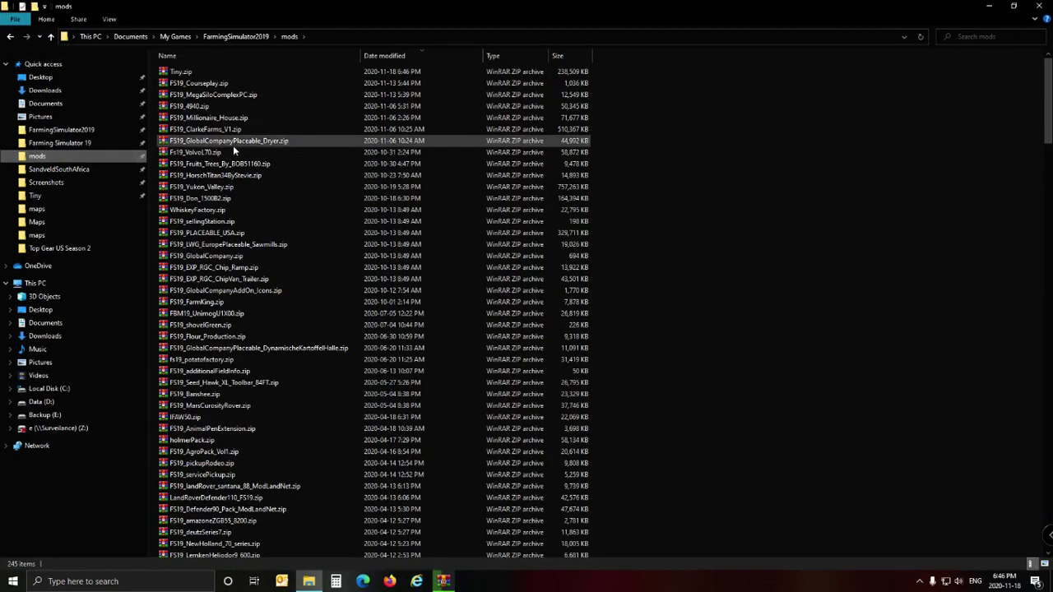
click(443, 581)
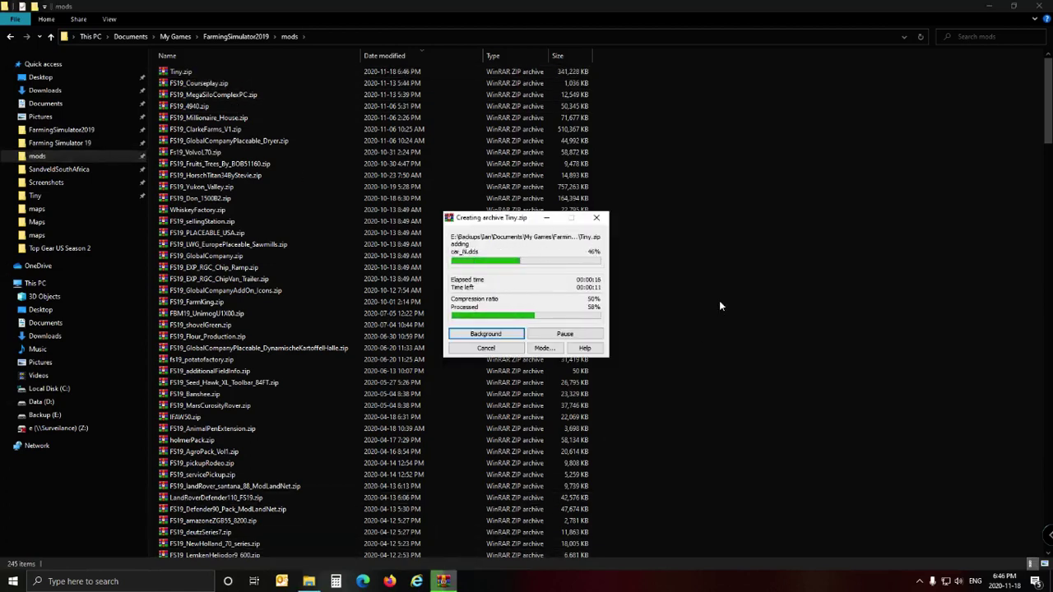
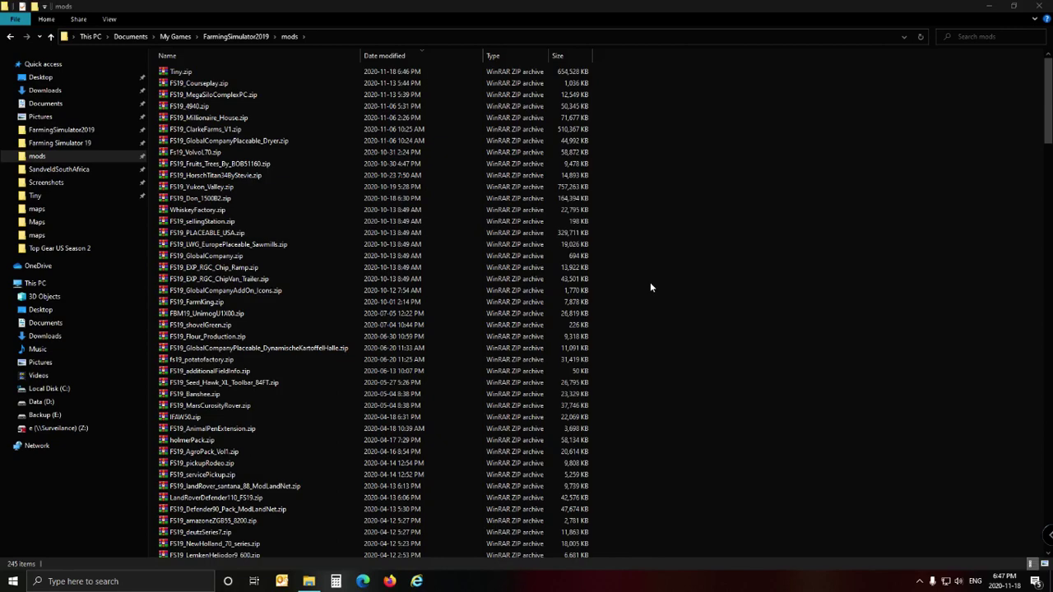
Launch Farming Simulator 19 and begin a new career game.
click(13, 586)
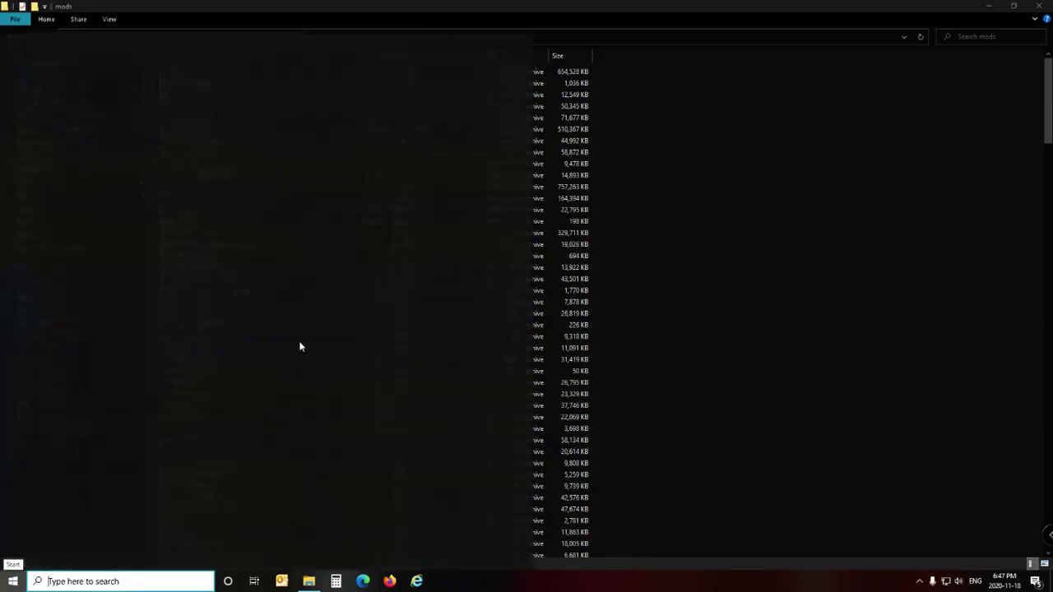
click(434, 174)
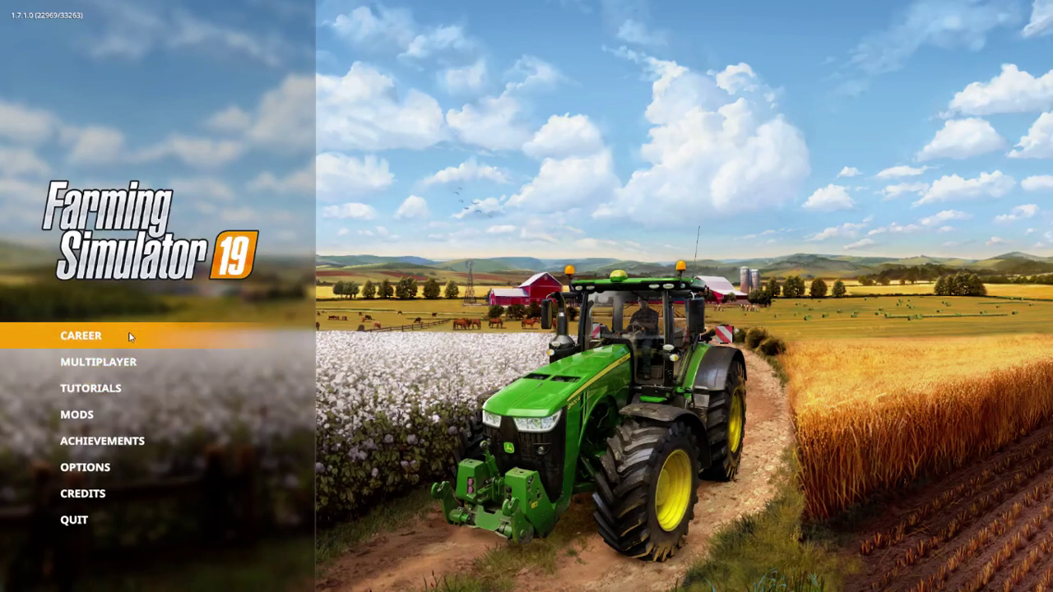
click(129, 337)
click(586, 329)
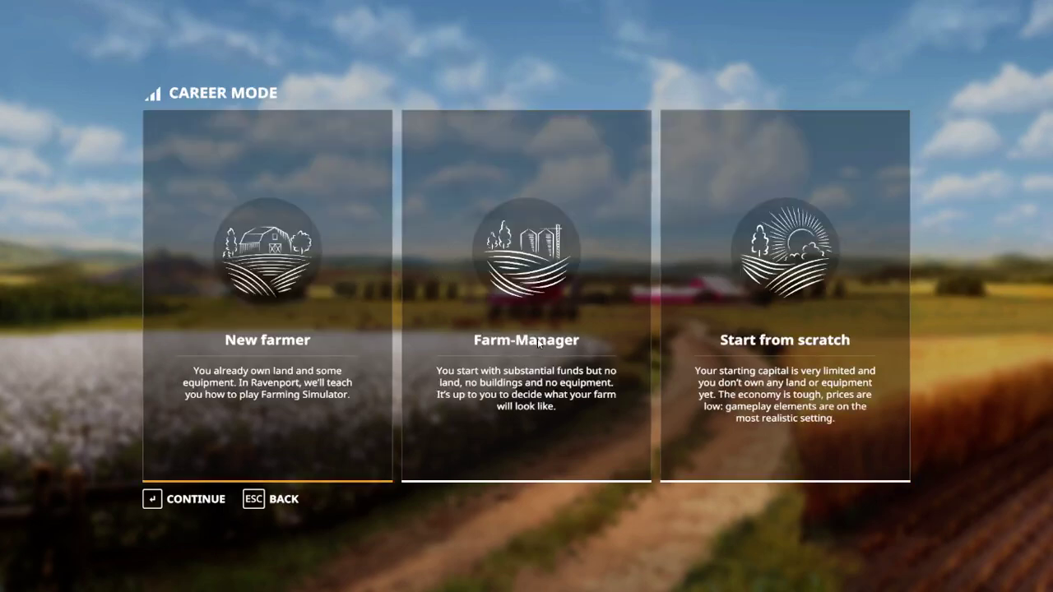
Set the career to New farmer mode on the TINY.V.001 map and accept the existing character settings.
click(293, 380)
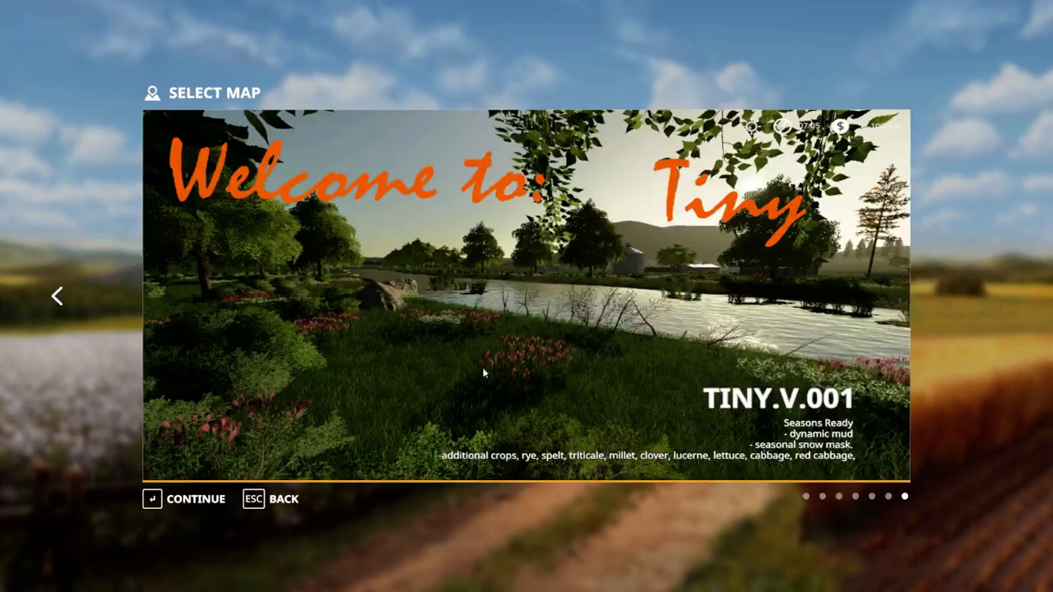
click(189, 499)
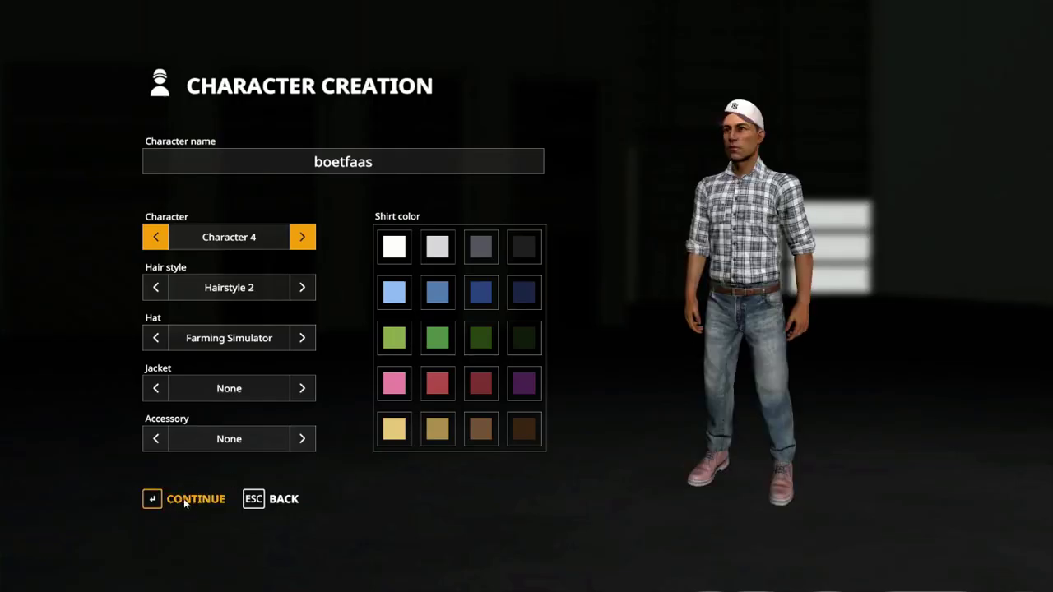
click(206, 499)
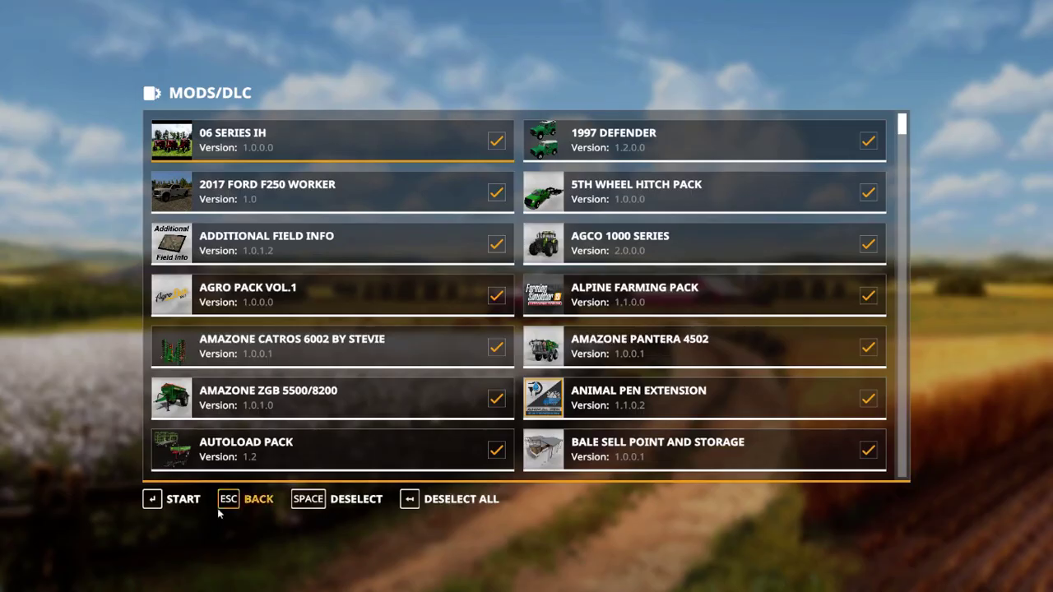
Deselect all mods, enable only Easy Development Controls, and start loading the map.
click(458, 502)
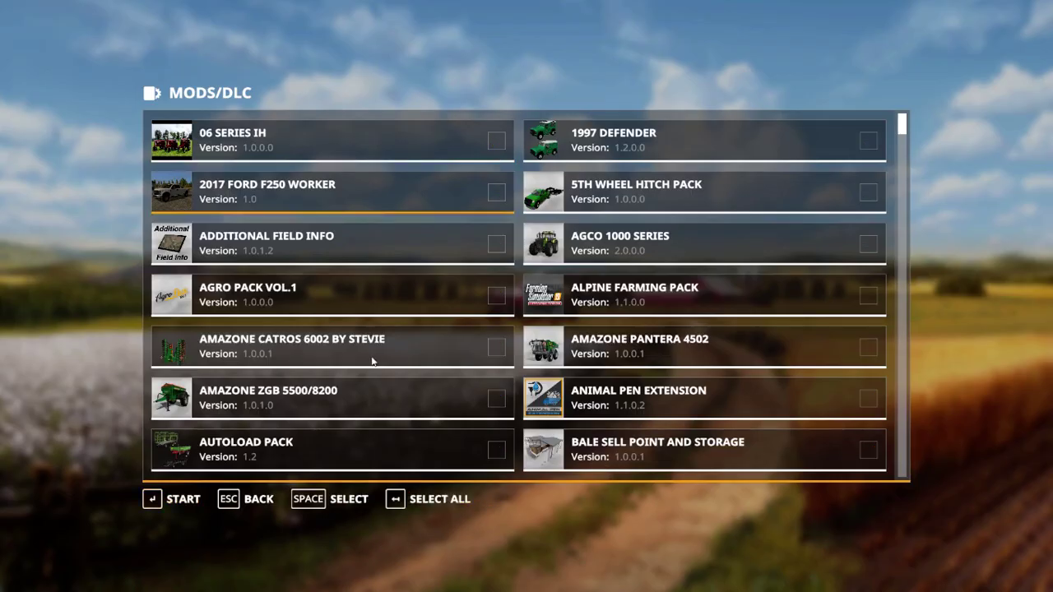
scroll(372, 360, down, 15)
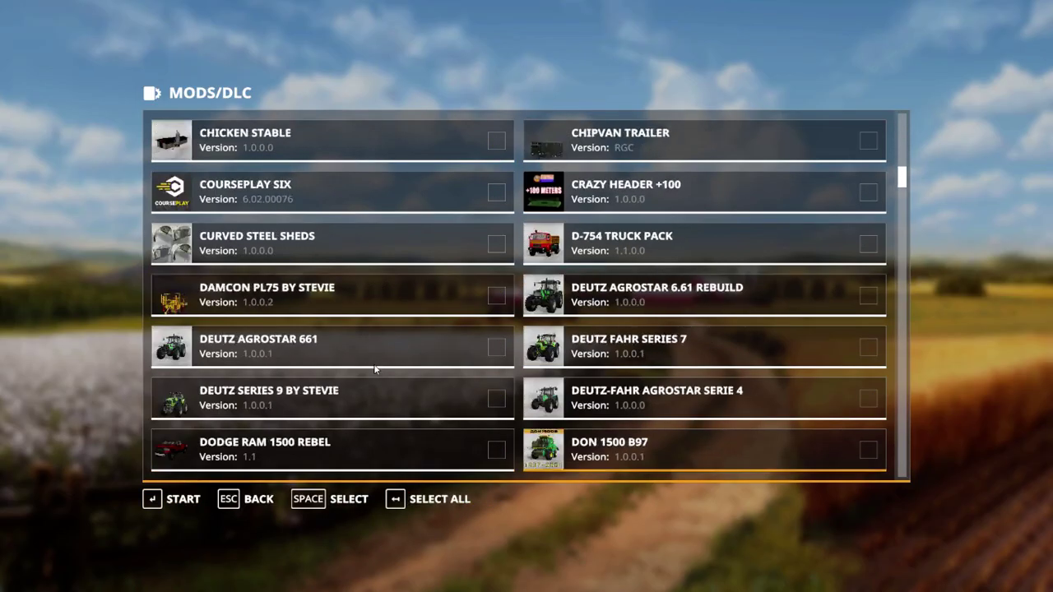
scroll(374, 369, down, 2)
click(327, 463)
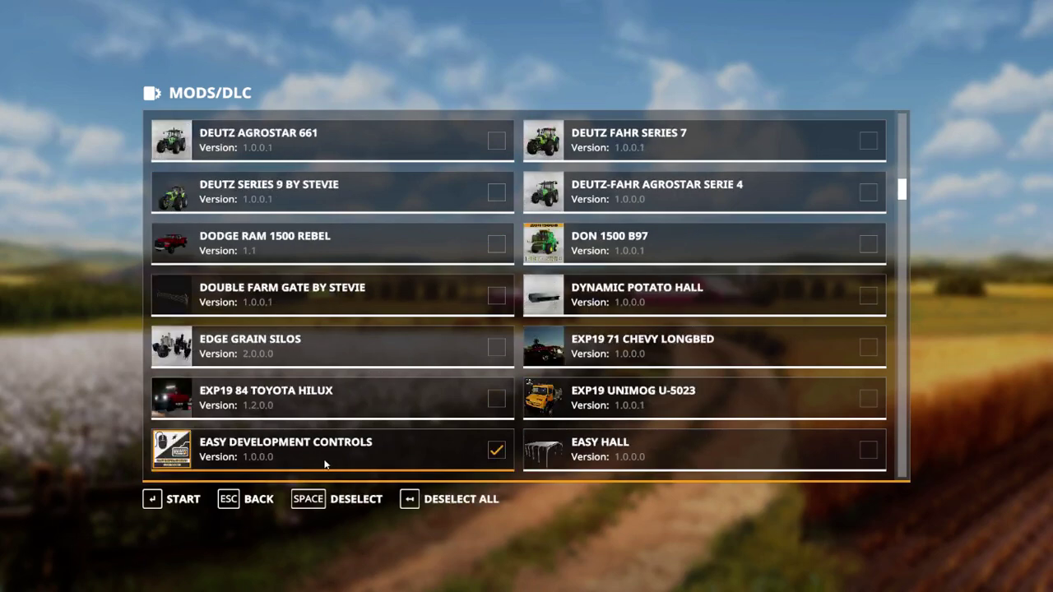
click(182, 502)
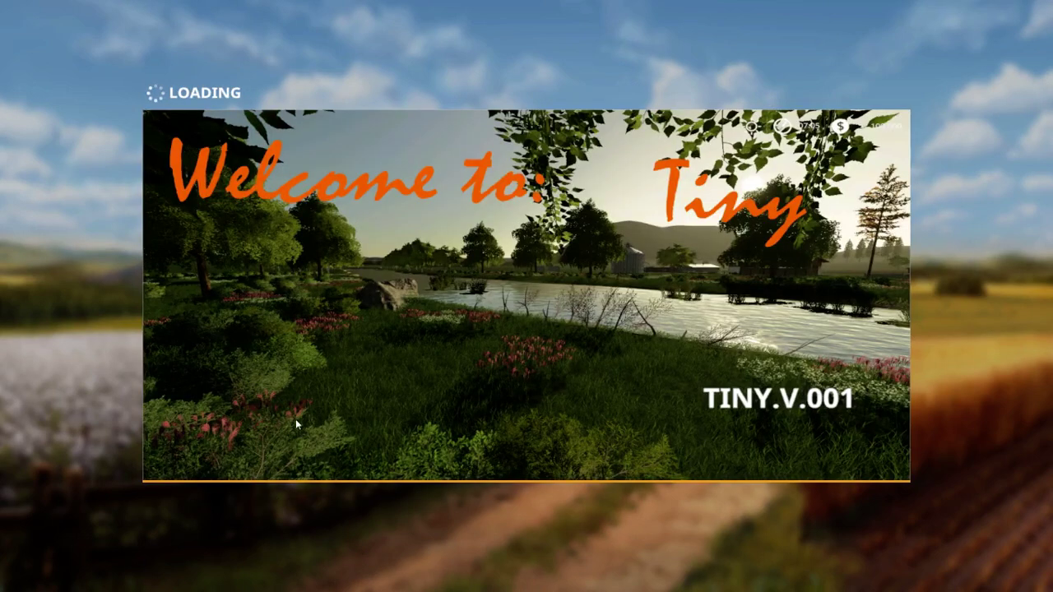